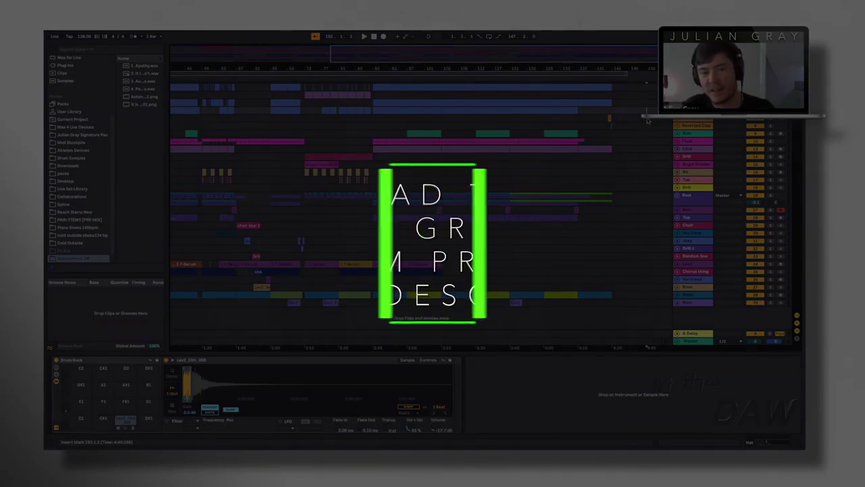
Look over the arrangement from the intro through the first drop.
{"action": "scroll", "coordinate": [647, 122], "scroll_direction": "left", "scroll_amount": 5}
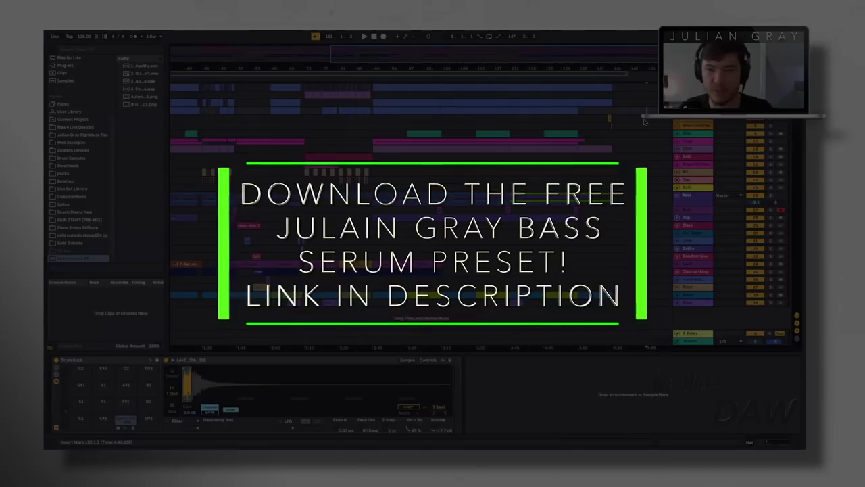
{"action": "double_click", "coordinate": [427, 55]}
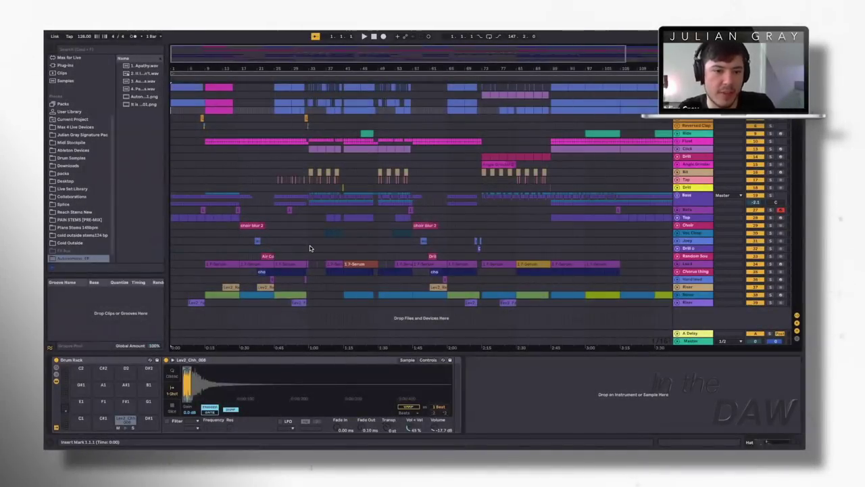
{"action": "left_click_drag", "start_coordinate": [279, 55], "coordinate": [209, 58]}
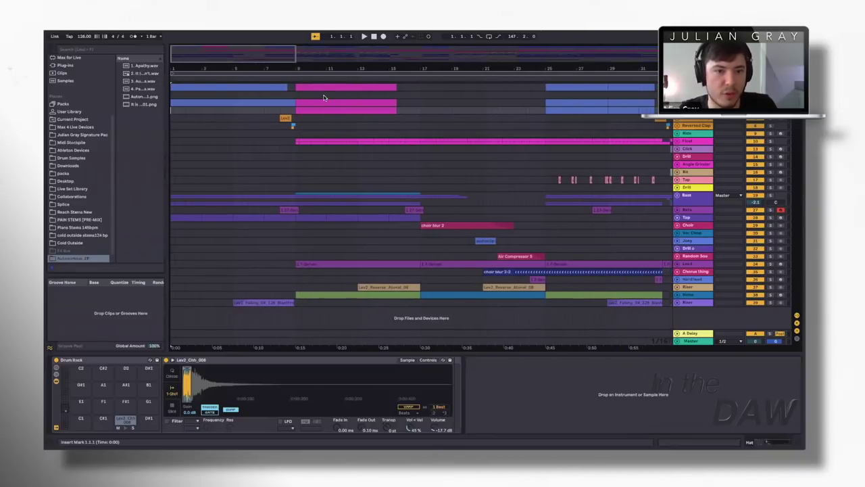
{"action": "scroll", "coordinate": [370, 156], "scroll_direction": "right", "scroll_amount": 4}
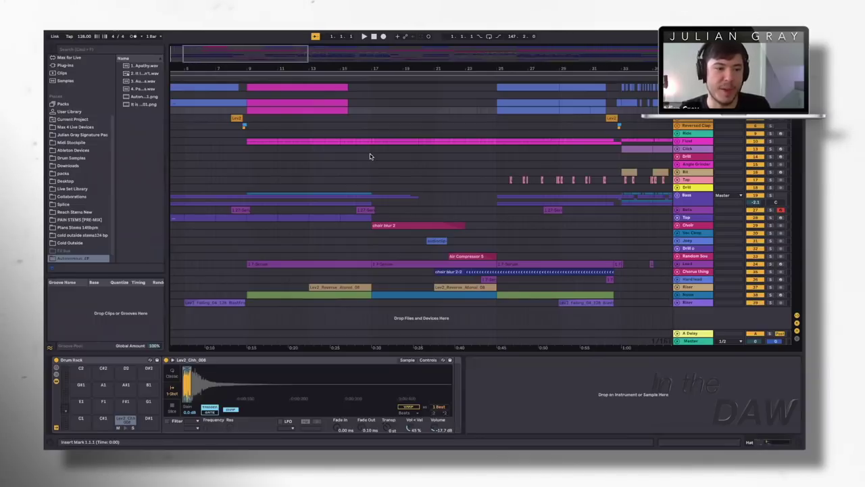
{"action": "scroll", "coordinate": [370, 156], "scroll_direction": "right", "scroll_amount": 8}
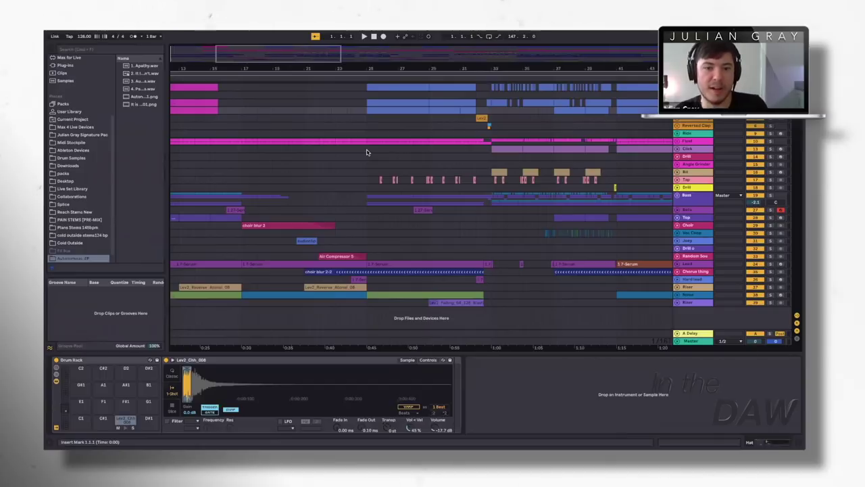
{"action": "scroll", "coordinate": [367, 152], "scroll_direction": "right", "scroll_amount": 4}
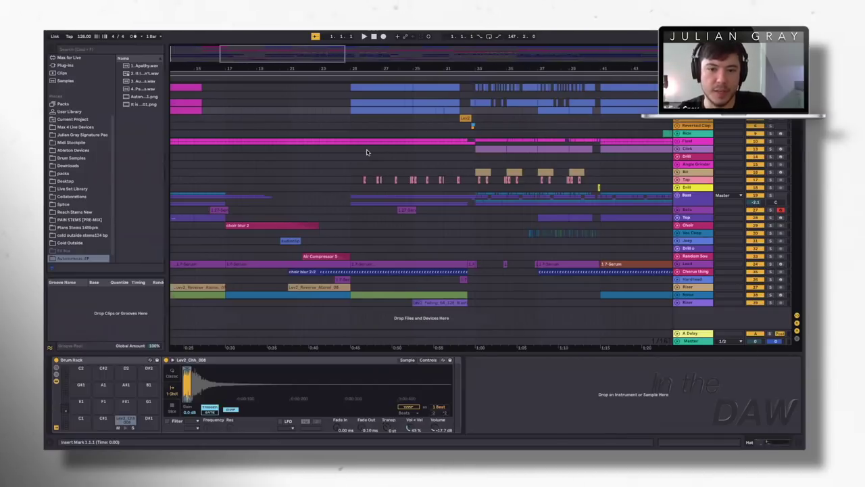
Play the arrangement from the start of the first drop at bar 33.
{"action": "left_click", "coordinate": [310, 149]}
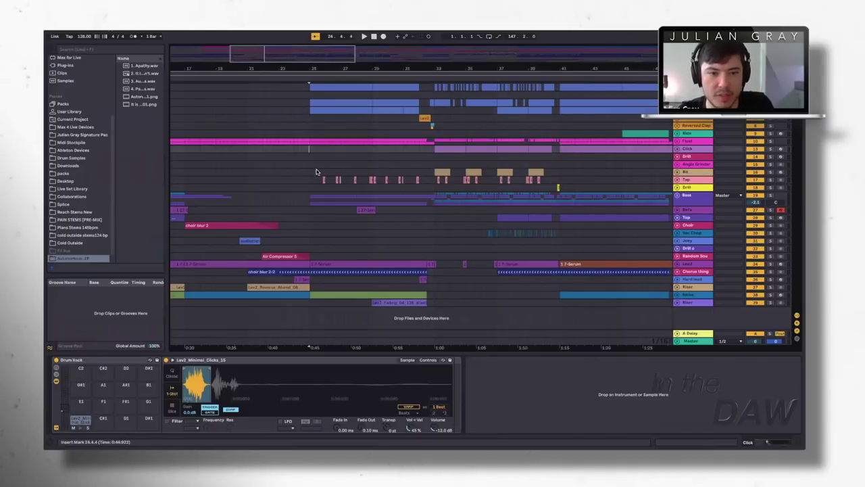
{"action": "scroll", "coordinate": [433, 161], "scroll_direction": "left", "scroll_amount": 1}
{"action": "left_click", "coordinate": [456, 157]}
{"action": "key", "text": "space"}
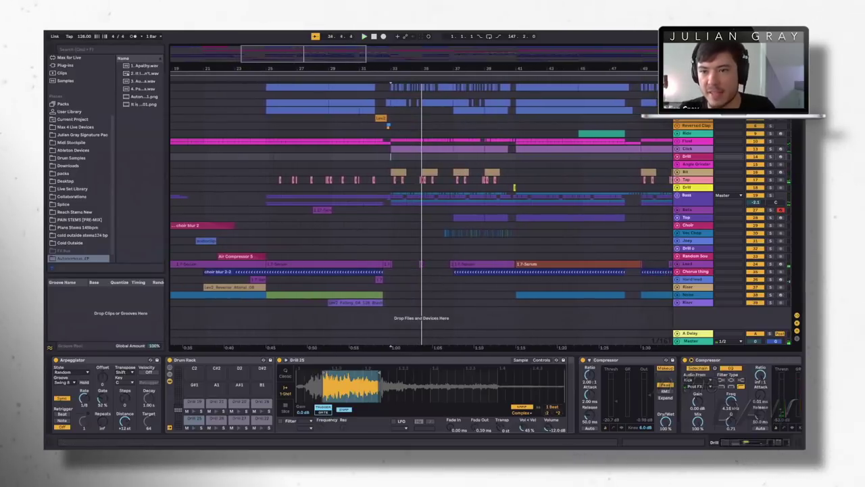
Show automation, unfold the Kick track and put the playback position at the start of the drop at bar 33.
{"action": "key", "text": "a"}
{"action": "left_click_drag", "start_coordinate": [304, 55], "coordinate": [308, 102]}
{"action": "left_click_drag", "start_coordinate": [336, 73], "coordinate": [497, 34]}
{"action": "left_click", "coordinate": [350, 96]}
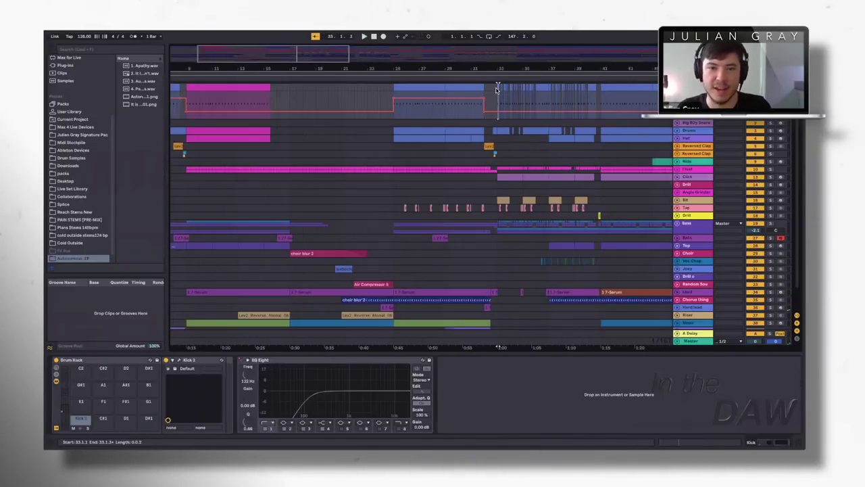
{"action": "left_click", "coordinate": [495, 88]}
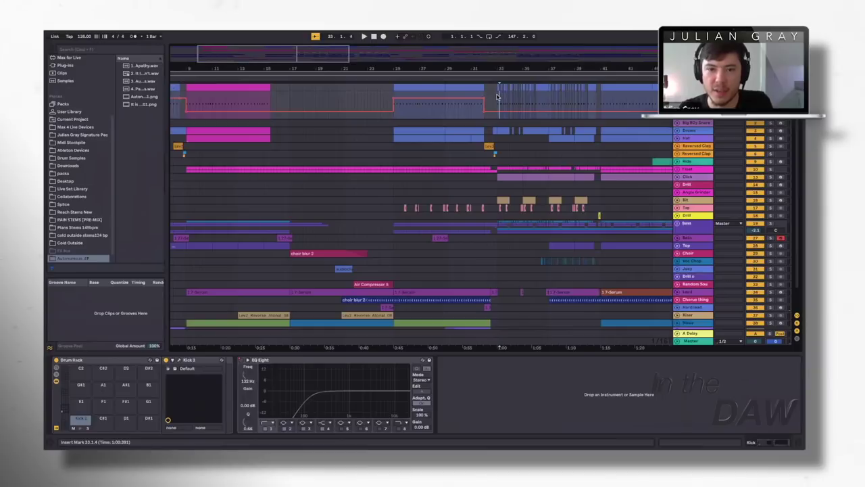
Play the drums from the very beginning of the song and stop within the intro, displaying the Kick track's devices meanwhile.
{"action": "scroll", "coordinate": [497, 101], "scroll_direction": "right", "scroll_amount": 2}
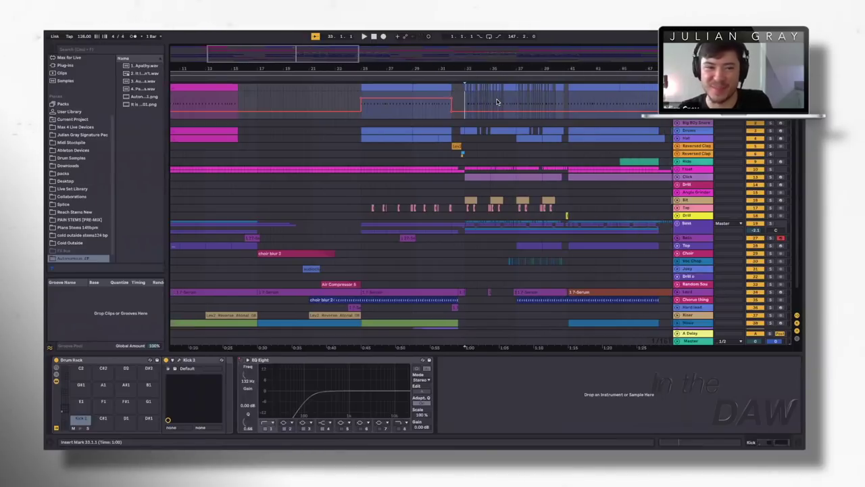
{"action": "scroll", "coordinate": [470, 96], "scroll_direction": "left", "scroll_amount": 5}
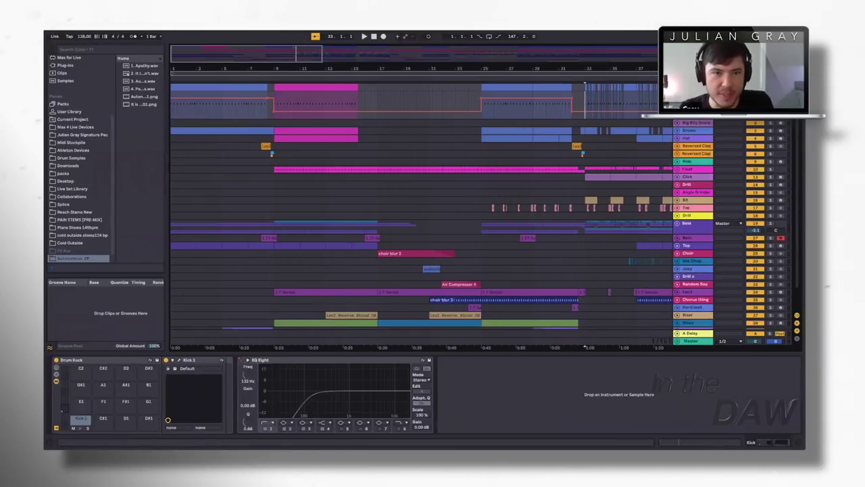
{"action": "left_click_drag", "start_coordinate": [373, 67], "coordinate": [377, 42]}
{"action": "left_click", "coordinate": [374, 38]}
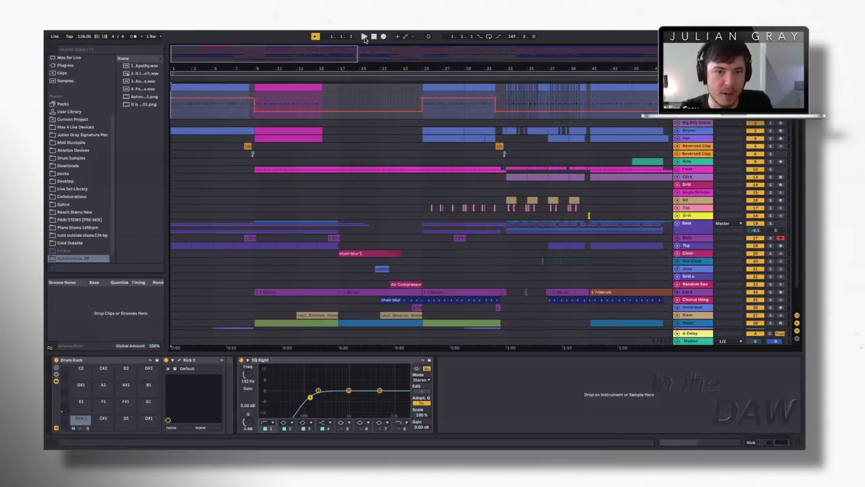
{"action": "left_click", "coordinate": [364, 37]}
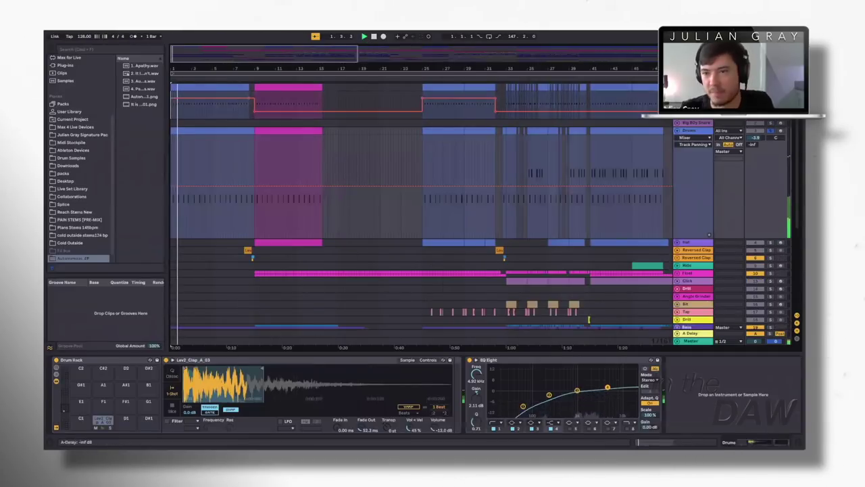
{"action": "left_click", "coordinate": [689, 88]}
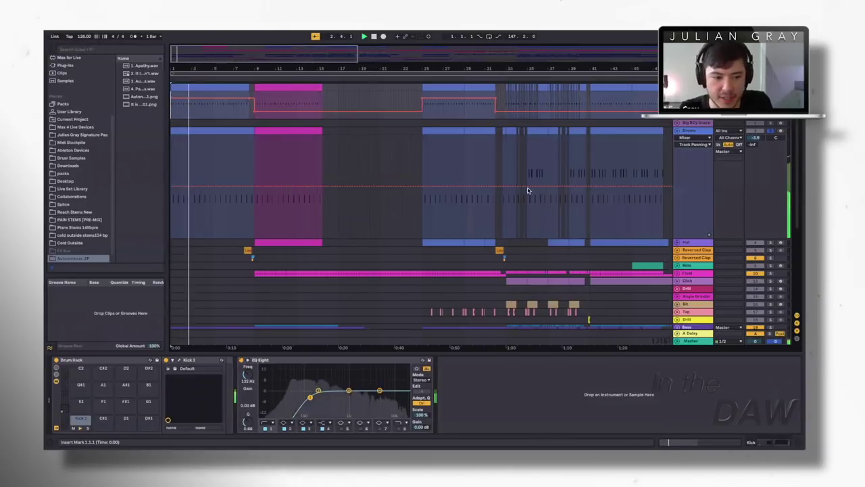
{"action": "left_click", "coordinate": [244, 156]}
{"action": "key", "text": "space"}
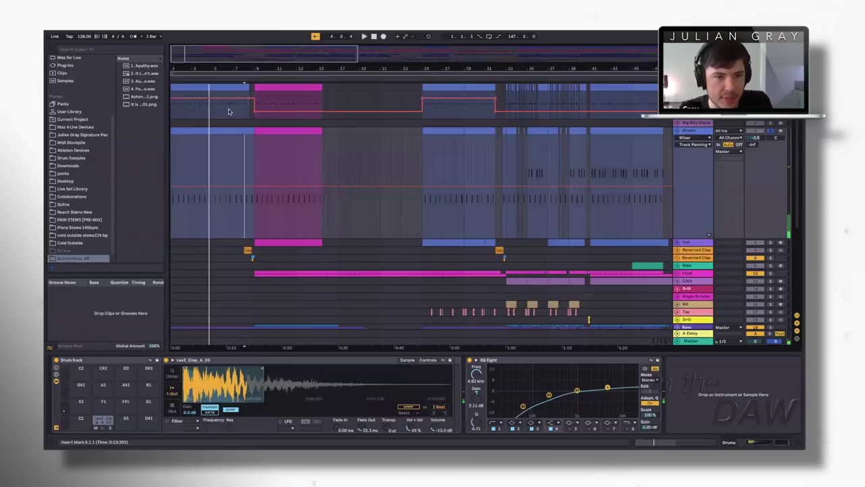
Open the Kick 2 plugin window from the Kick track to view the kick's synthesis, and close it again.
{"action": "left_click", "coordinate": [232, 110]}
{"action": "left_click", "coordinate": [241, 159]}
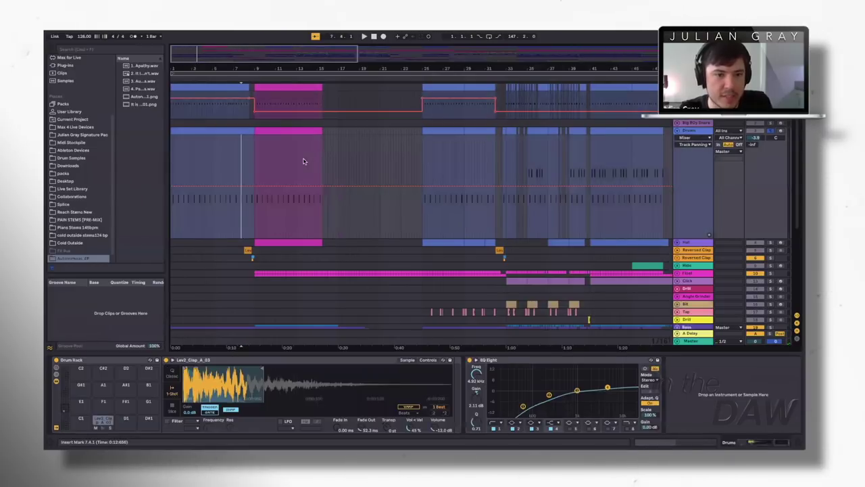
{"action": "left_click", "coordinate": [208, 101]}
{"action": "left_click", "coordinate": [194, 361]}
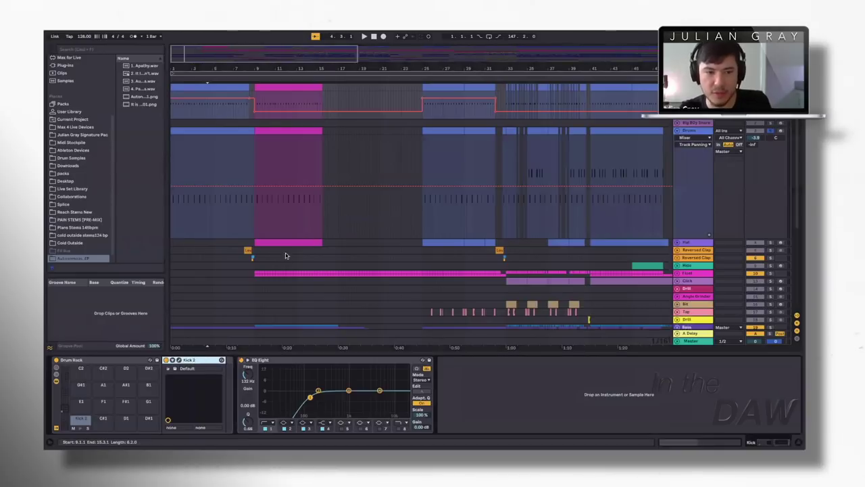
{"action": "scroll", "coordinate": [409, 229], "scroll_direction": "down", "scroll_amount": 2}
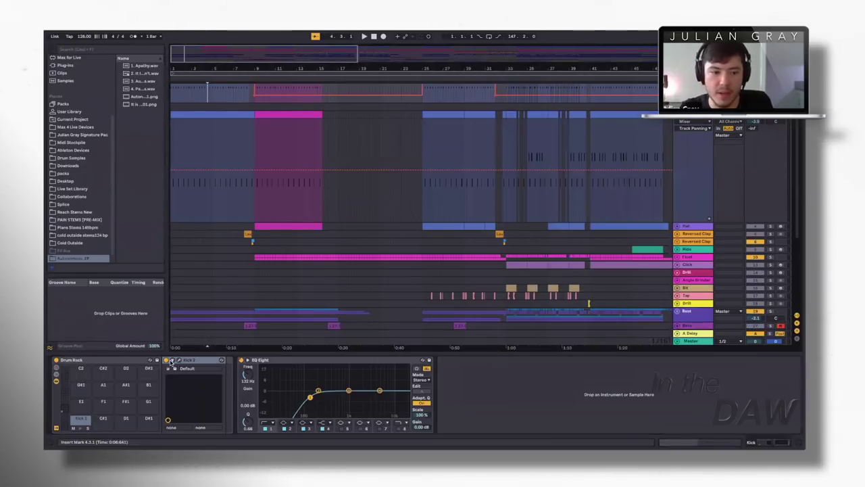
{"action": "key", "text": "ctrl+alt+p"}
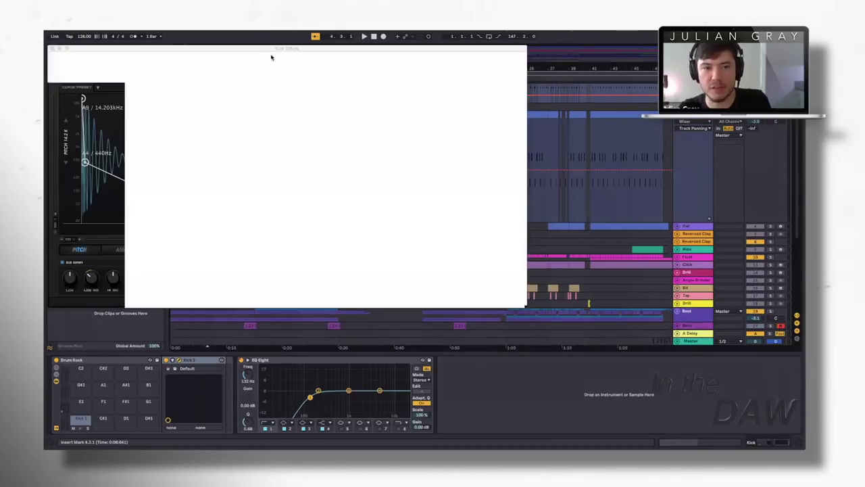
{"action": "left_click_drag", "start_coordinate": [302, 49], "coordinate": [449, 80]}
{"action": "key", "text": "ctrl+alt+p"}
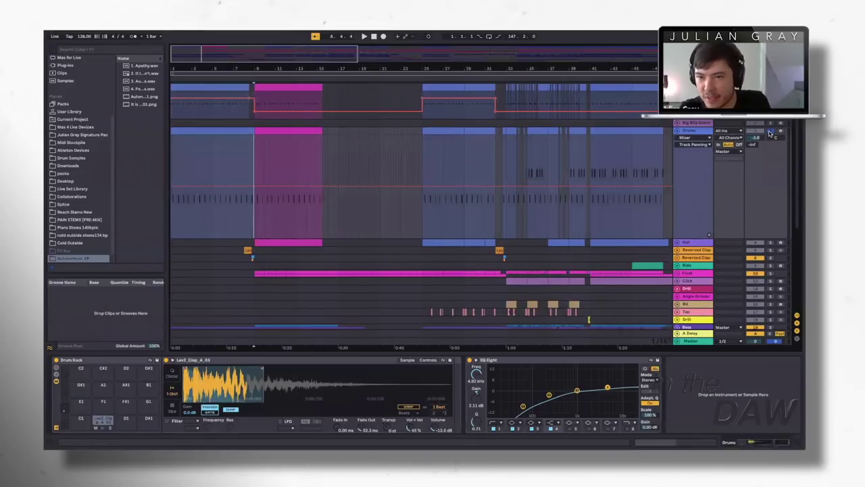
Unfold the Hat track and return to the drop section of the Drums track.
{"action": "scroll", "coordinate": [743, 172], "scroll_direction": "down", "scroll_amount": 3}
{"action": "left_click", "coordinate": [677, 161]}
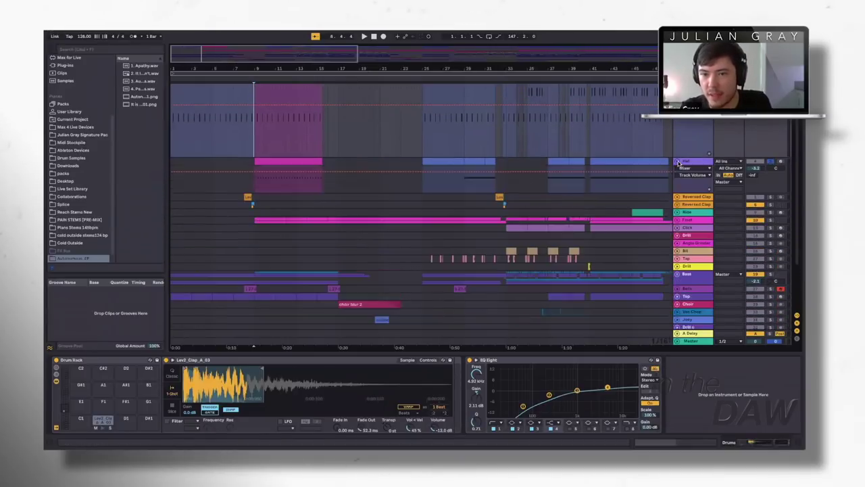
{"action": "scroll", "coordinate": [679, 162], "scroll_direction": "up", "scroll_amount": 3}
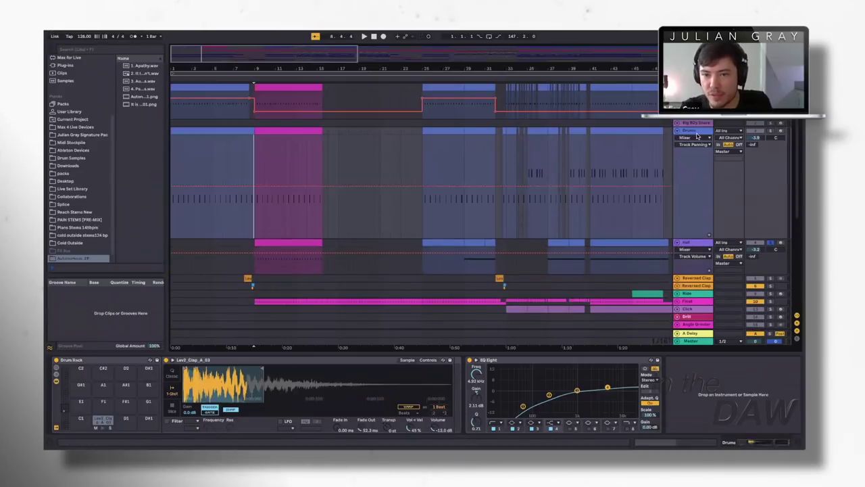
{"action": "left_click", "coordinate": [594, 162]}
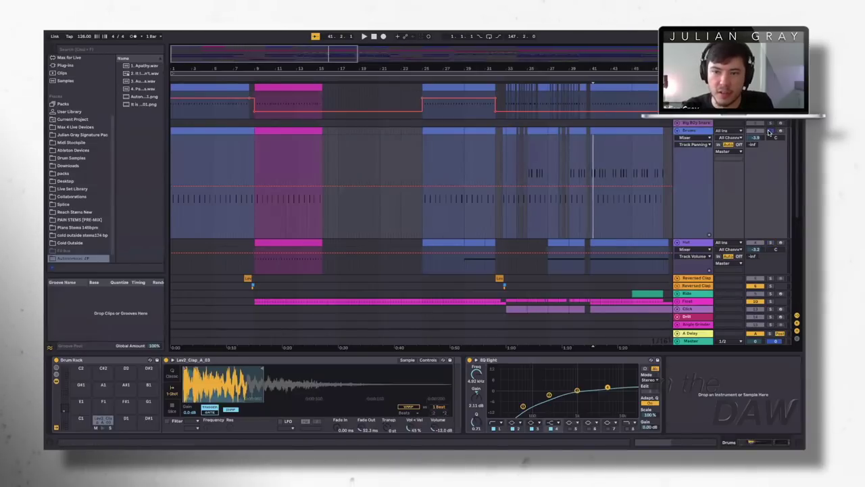
{"action": "left_click", "coordinate": [528, 181]}
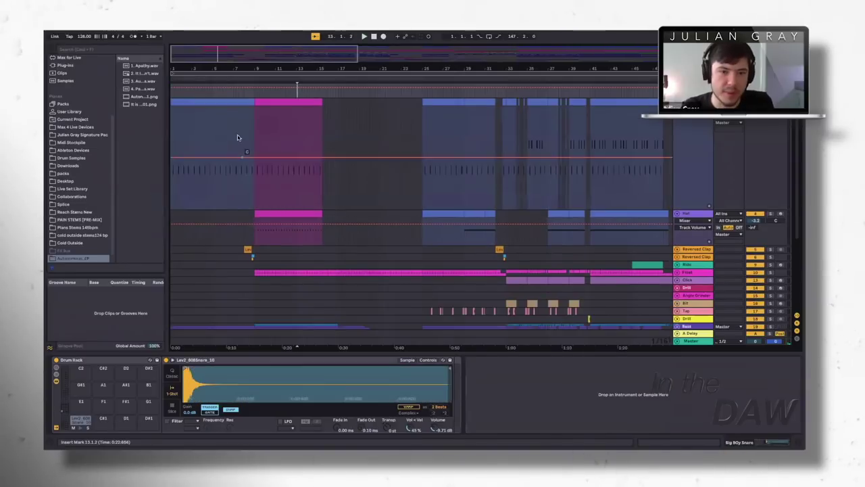
Compare the device chains of the Kick and Drums tracks in the intro section.
{"action": "left_click", "coordinate": [236, 137]}
{"action": "scroll", "coordinate": [249, 150], "scroll_direction": "up", "scroll_amount": 3}
{"action": "left_click", "coordinate": [232, 109]}
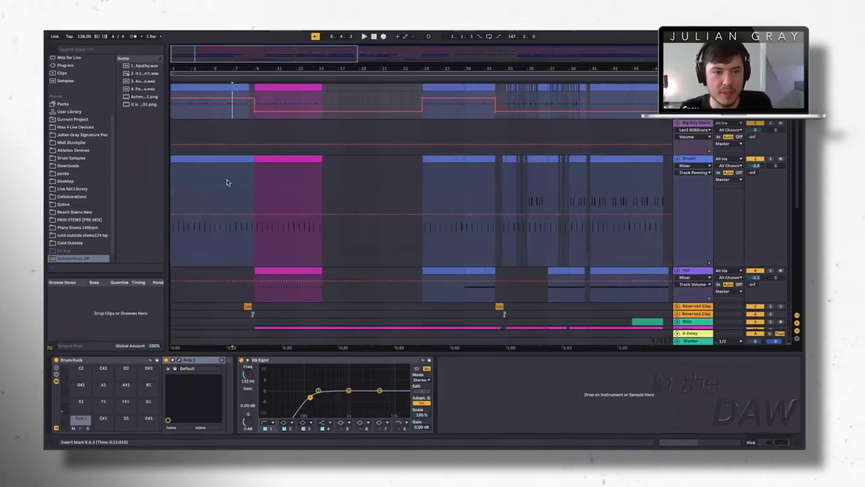
{"action": "left_click", "coordinate": [232, 182]}
{"action": "scroll", "coordinate": [236, 180], "scroll_direction": "down", "scroll_amount": 3}
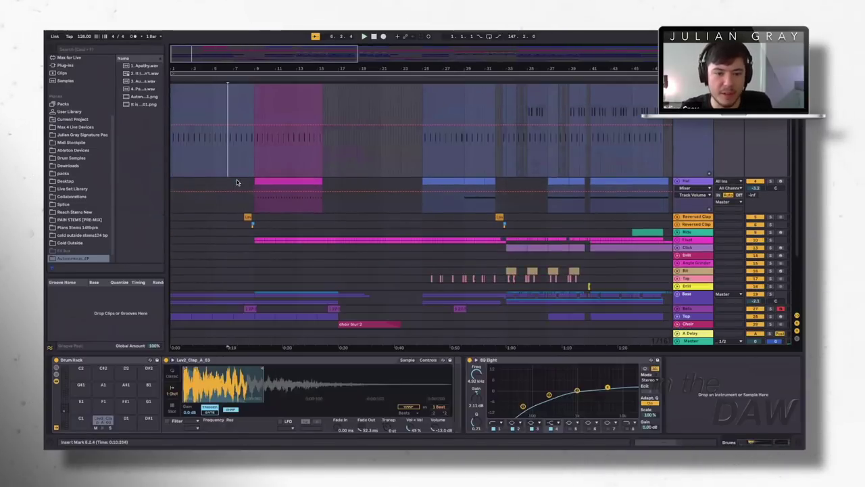
Solo the Hat track and place the playback position at the start of its first clip, at bar 9.
{"action": "left_click", "coordinate": [280, 183]}
{"action": "left_click", "coordinate": [766, 181]}
{"action": "left_click", "coordinate": [696, 182]}
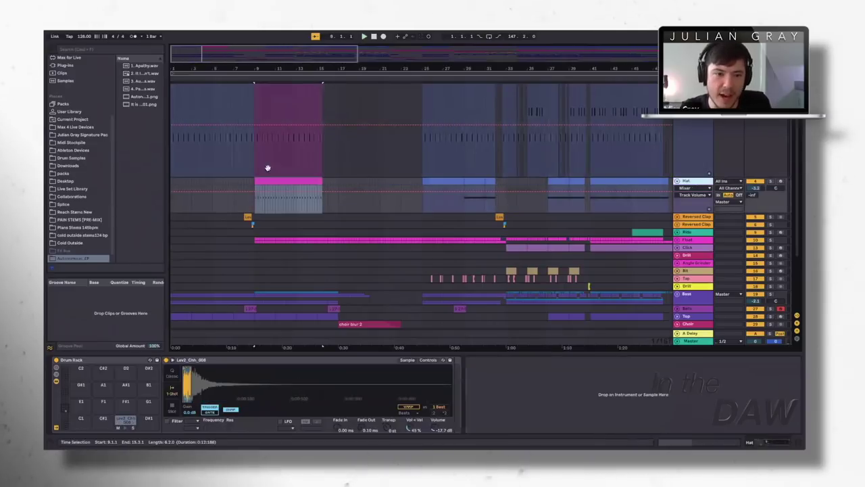
{"action": "left_click", "coordinate": [254, 181]}
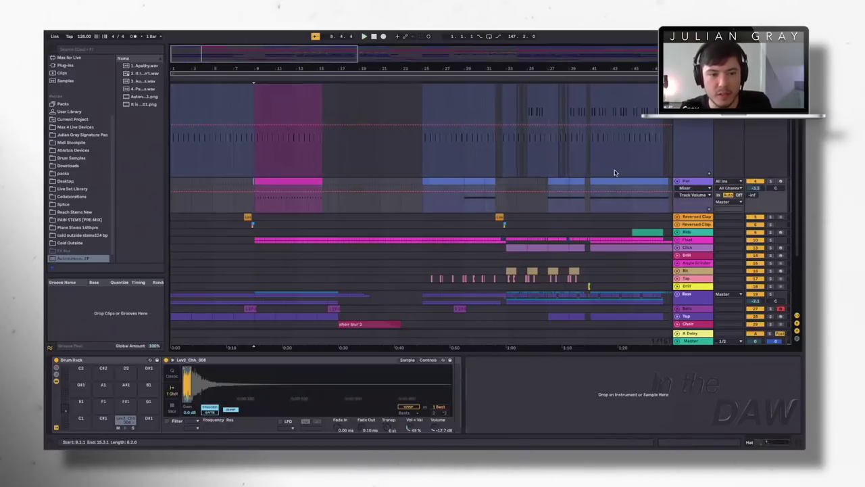
Play the kick, clap and hat parts together from bar 9 and stop after a couple of bars.
{"action": "scroll", "coordinate": [770, 181], "scroll_direction": "up", "scroll_amount": 3}
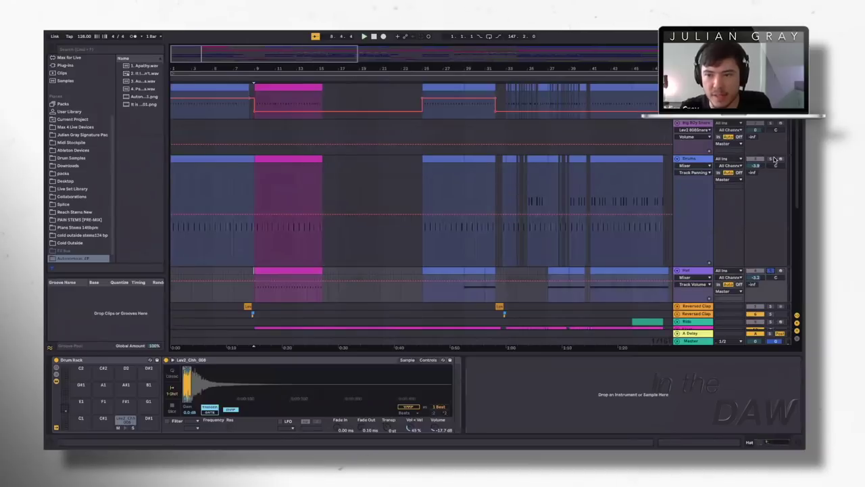
{"action": "left_click", "coordinate": [261, 129]}
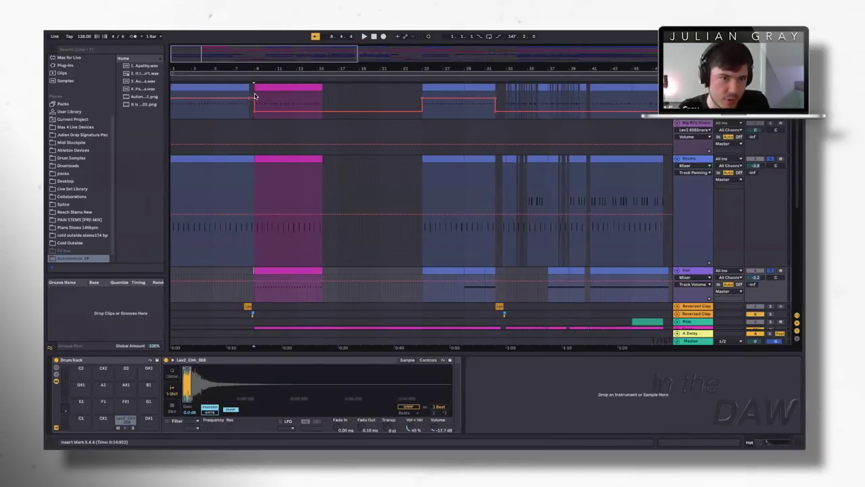
{"action": "left_click", "coordinate": [332, 170]}
{"action": "key", "text": "space"}
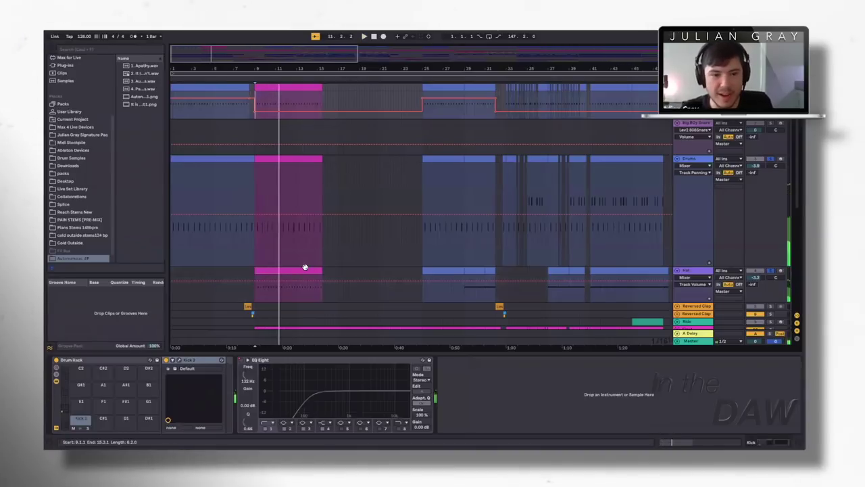
Open the Drums clip at bar 9 in the MIDI note editor and shrink the editor to reveal more tracks.
{"action": "double_click", "coordinate": [279, 170]}
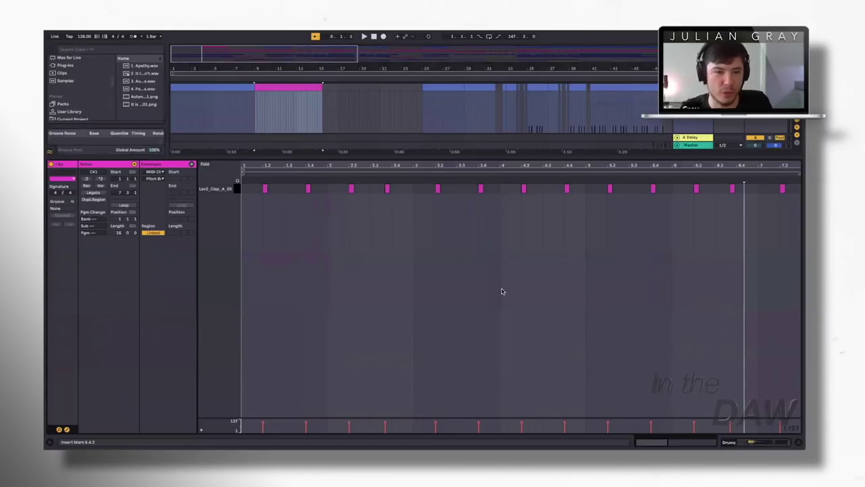
{"action": "left_click_drag", "start_coordinate": [295, 157], "coordinate": [297, 266]}
{"action": "scroll", "coordinate": [322, 145], "scroll_direction": "up", "scroll_amount": 2}
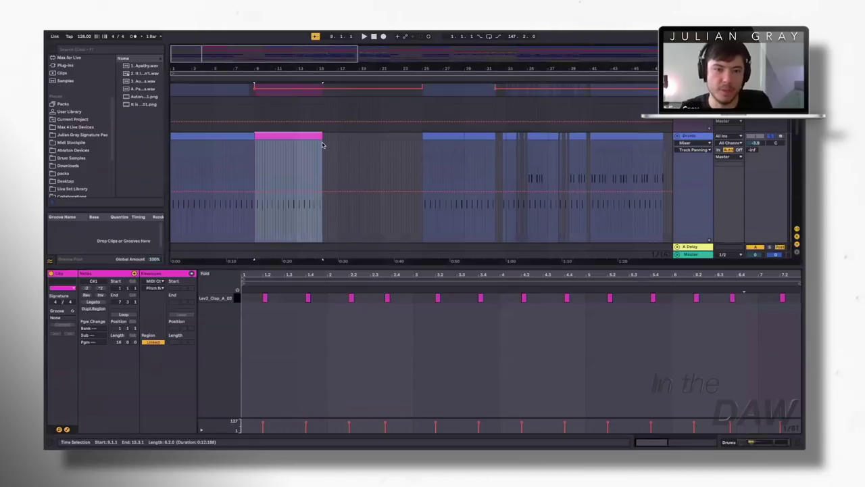
{"action": "scroll", "coordinate": [323, 145], "scroll_direction": "down", "scroll_amount": 3}
{"action": "scroll", "coordinate": [324, 145], "scroll_direction": "up", "scroll_amount": 4}
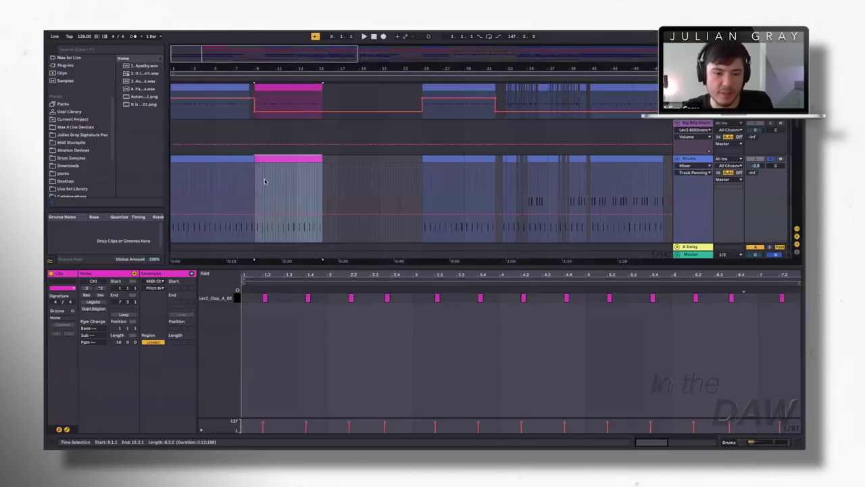
Compare the Drums and Hat clips at bar 9 in the note editor and examine the hat note placement up close.
{"action": "left_click", "coordinate": [444, 385]}
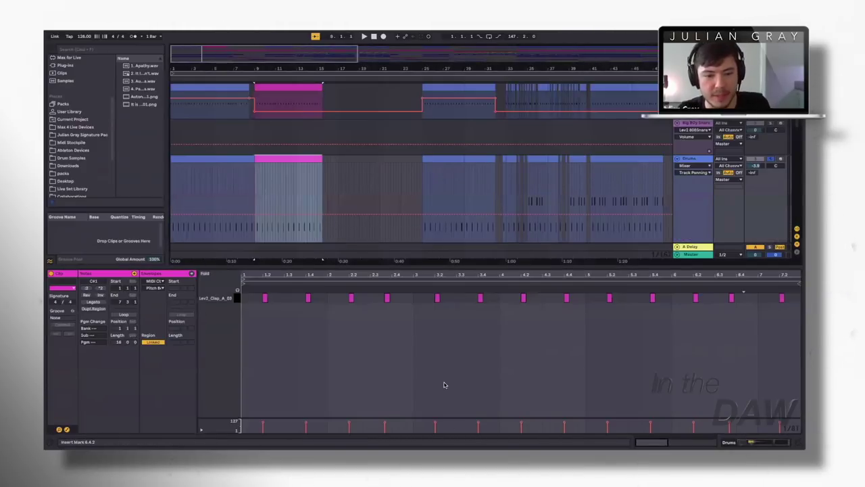
{"action": "scroll", "coordinate": [304, 223], "scroll_direction": "down", "scroll_amount": 5}
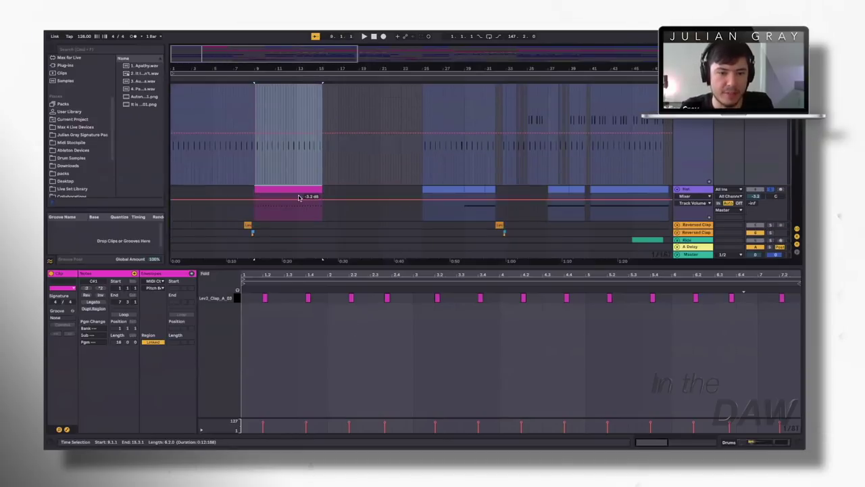
{"action": "left_click", "coordinate": [266, 191]}
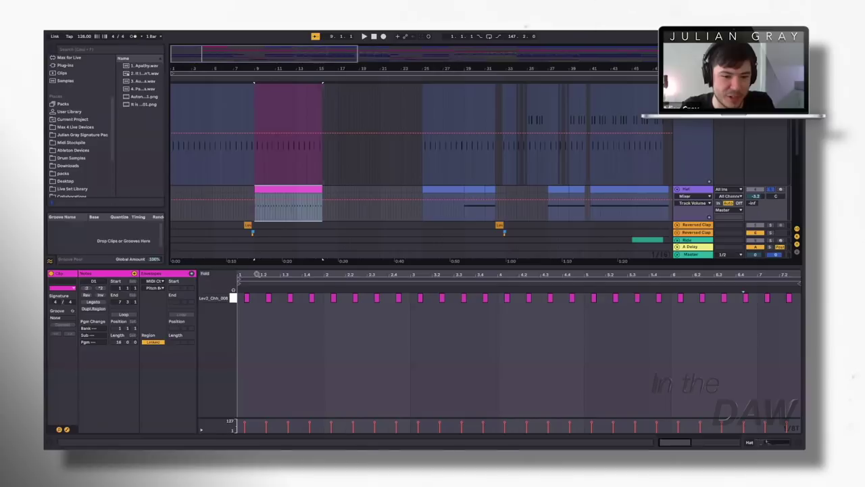
{"action": "left_click", "coordinate": [256, 175]}
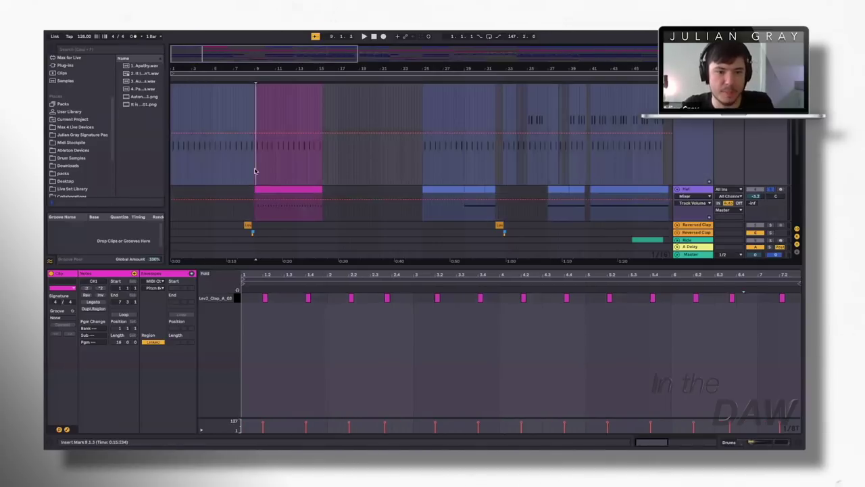
{"action": "left_click", "coordinate": [256, 190]}
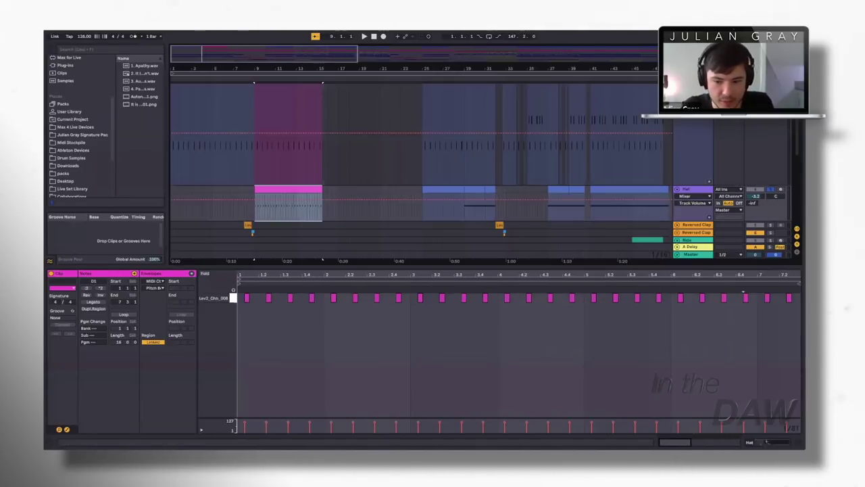
{"action": "left_click_drag", "start_coordinate": [286, 275], "coordinate": [286, 302]}
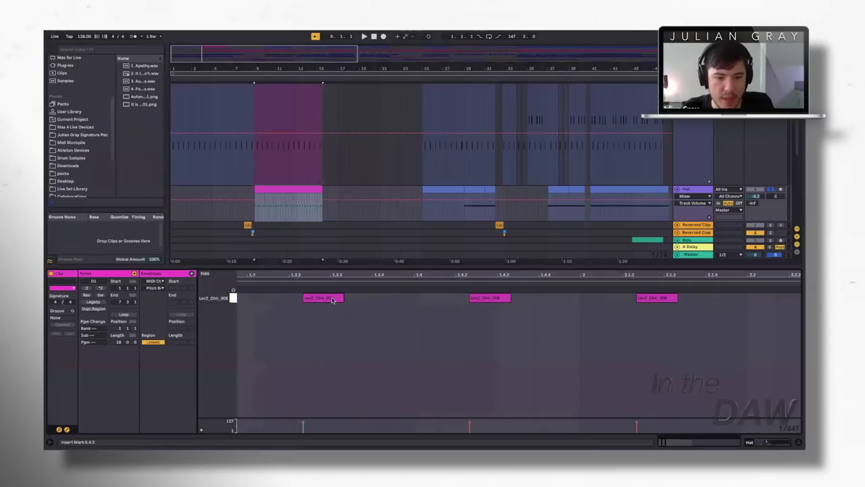
Play the soloed drum parts from the start of the Hat clip at bar 9.
{"action": "left_click", "coordinate": [266, 216]}
{"action": "left_click", "coordinate": [254, 207]}
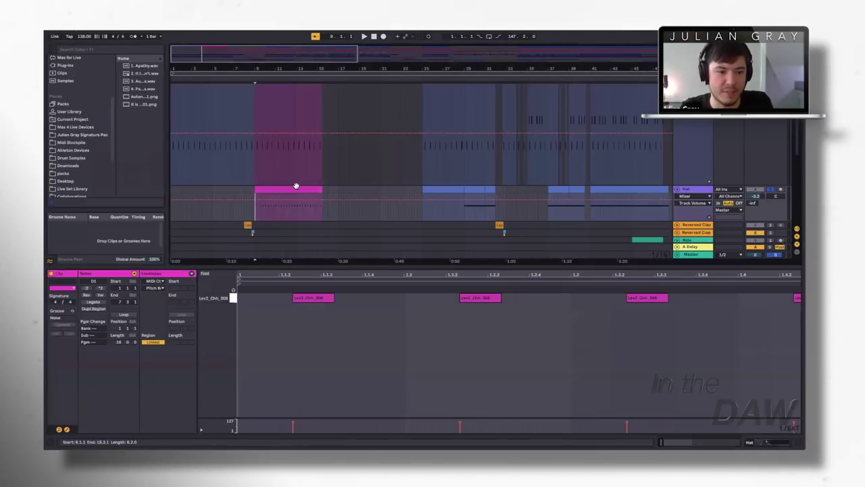
{"action": "key", "text": "space"}
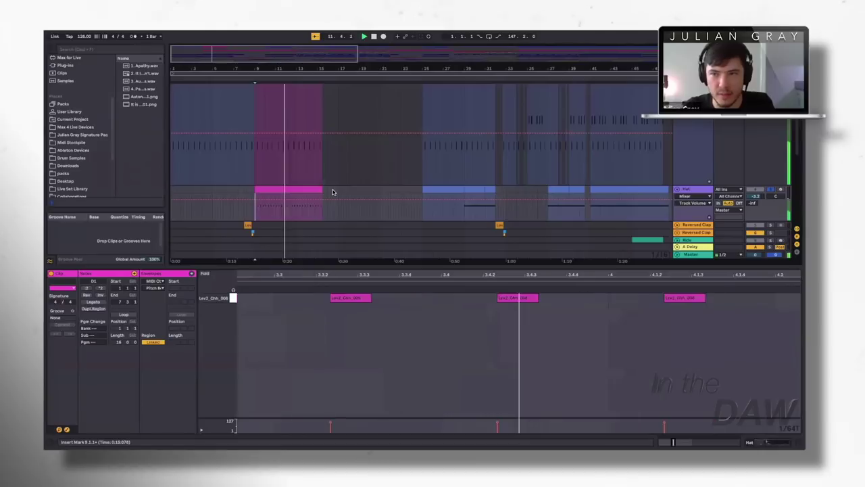
Unfold the Bass group and play its soloed parts from the beginning of the arrangement.
{"action": "scroll", "coordinate": [342, 191], "scroll_direction": "up", "scroll_amount": 3}
{"action": "scroll", "coordinate": [361, 193], "scroll_direction": "down", "scroll_amount": 10}
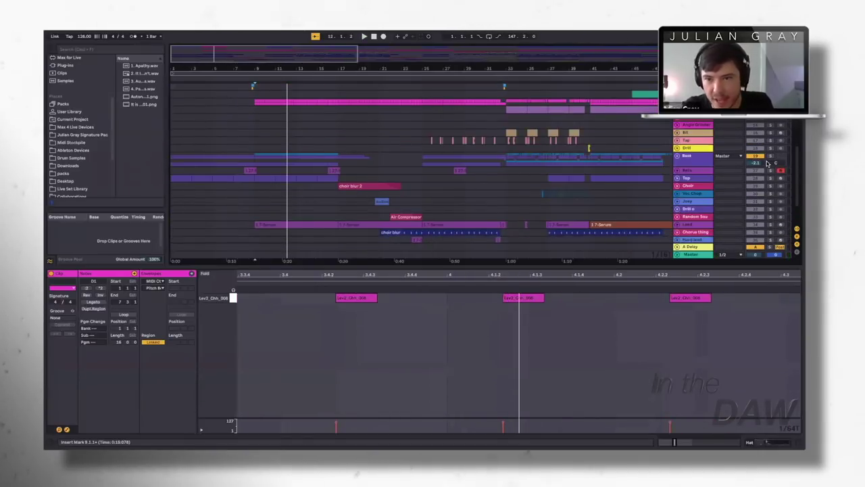
{"action": "left_click", "coordinate": [701, 159]}
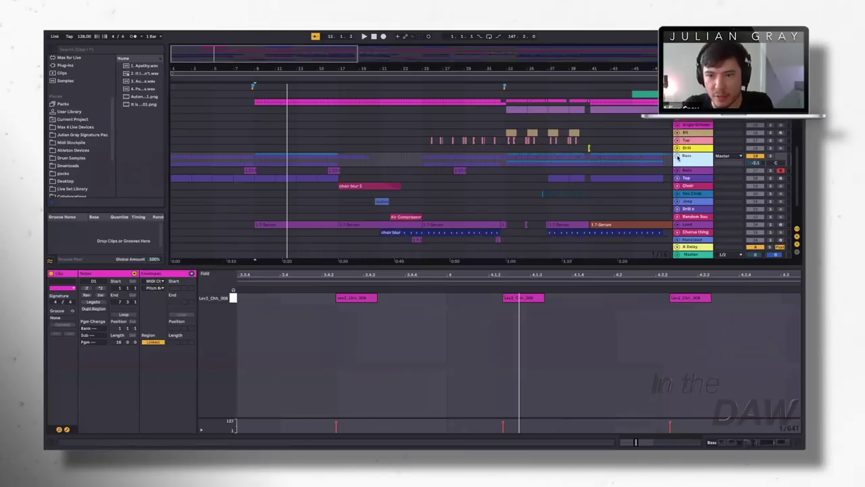
{"action": "left_click", "coordinate": [678, 157]}
{"action": "scroll", "coordinate": [633, 181], "scroll_direction": "down", "scroll_amount": 3}
{"action": "left_click", "coordinate": [374, 36]}
{"action": "left_click", "coordinate": [365, 37]}
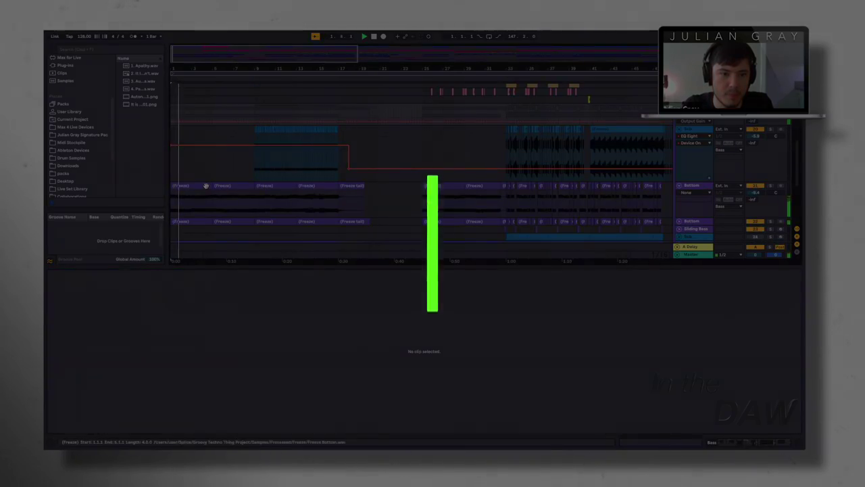
Open the first frozen clips of the Bottom bass track to view their waveforms during playback.
{"action": "left_click", "coordinate": [206, 185]}
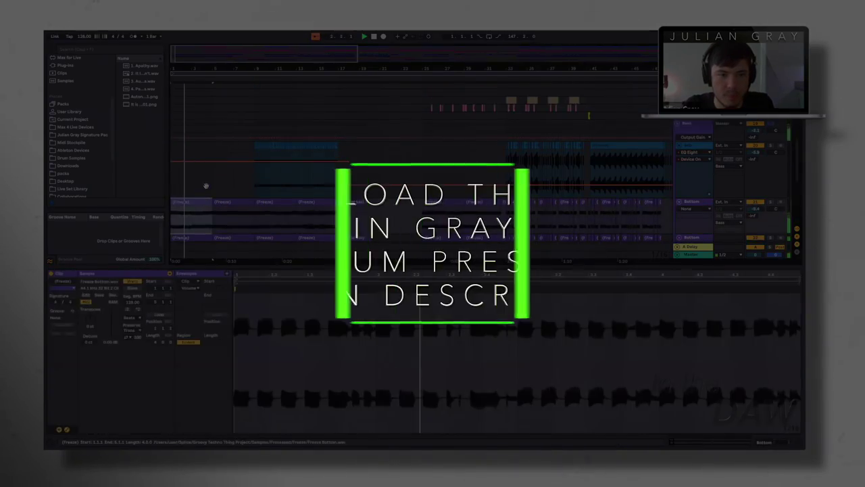
{"action": "scroll", "coordinate": [206, 185], "scroll_direction": "down", "scroll_amount": 2}
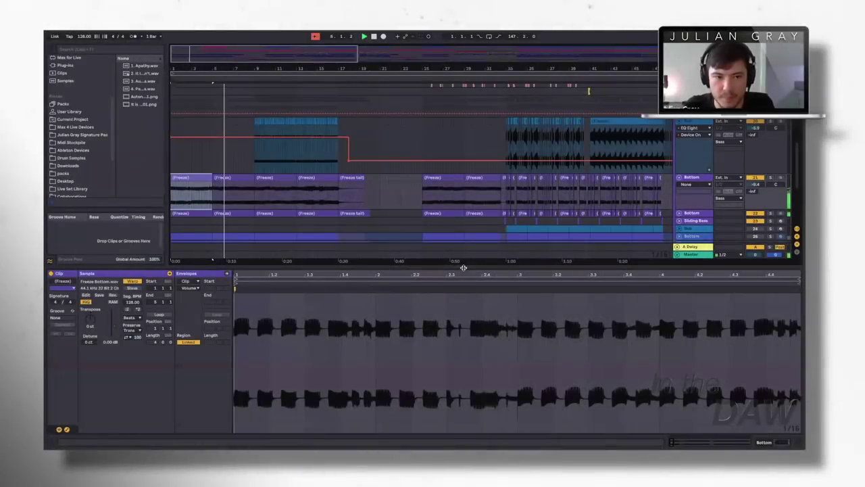
{"action": "left_click", "coordinate": [247, 197]}
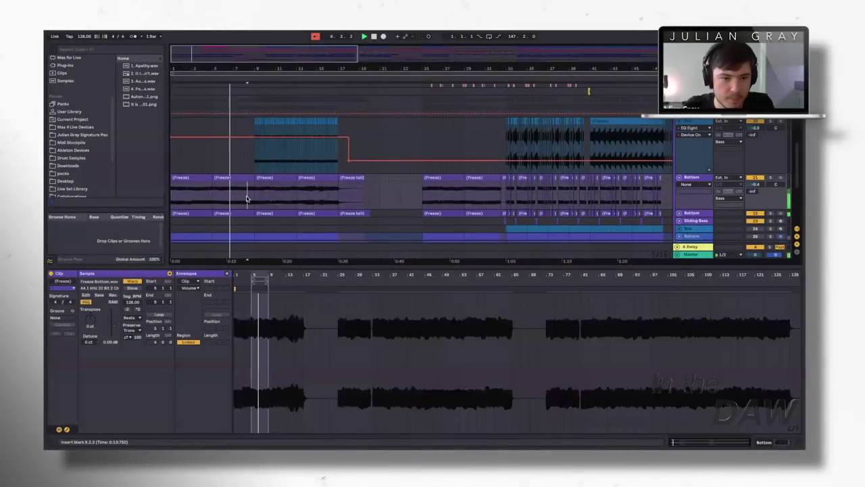
{"action": "scroll", "coordinate": [246, 198], "scroll_direction": "up", "scroll_amount": 2}
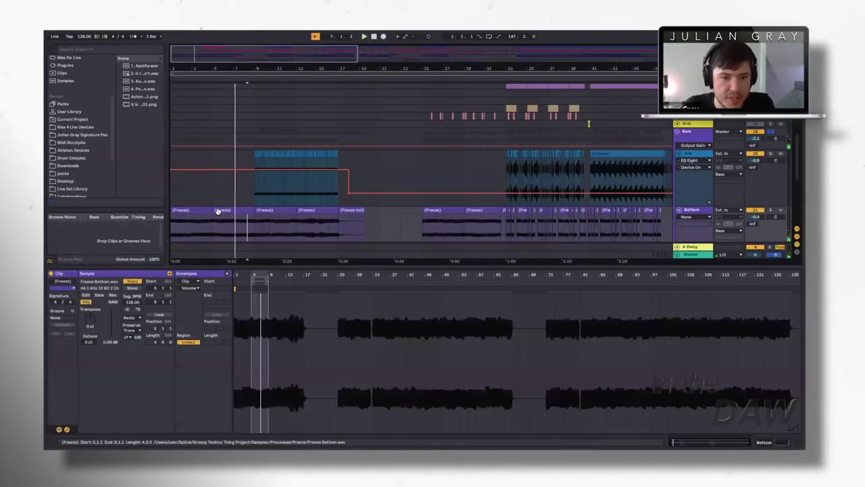
Open the Bottom track's frozen clip at bar 5, stop playback and examine the waveform around its start.
{"action": "left_click", "coordinate": [218, 211]}
{"action": "key", "text": "space"}
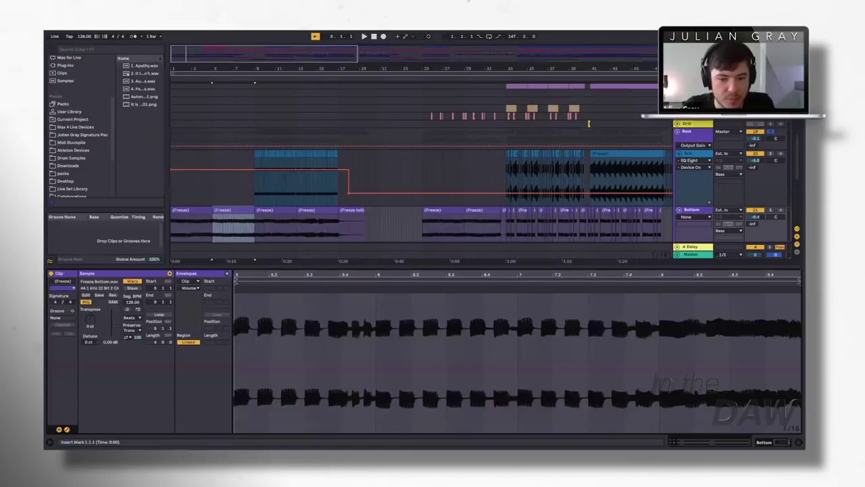
{"action": "left_click_drag", "start_coordinate": [688, 439], "coordinate": [685, 447]}
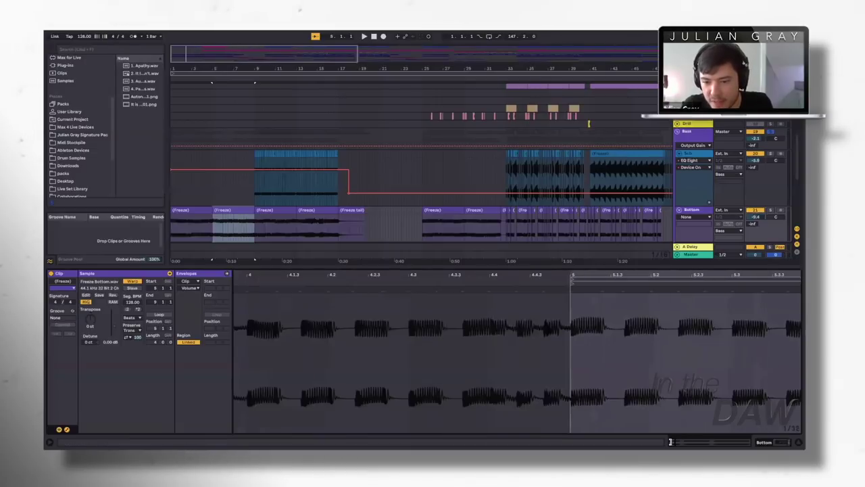
{"action": "left_click_drag", "start_coordinate": [688, 443], "coordinate": [696, 441]}
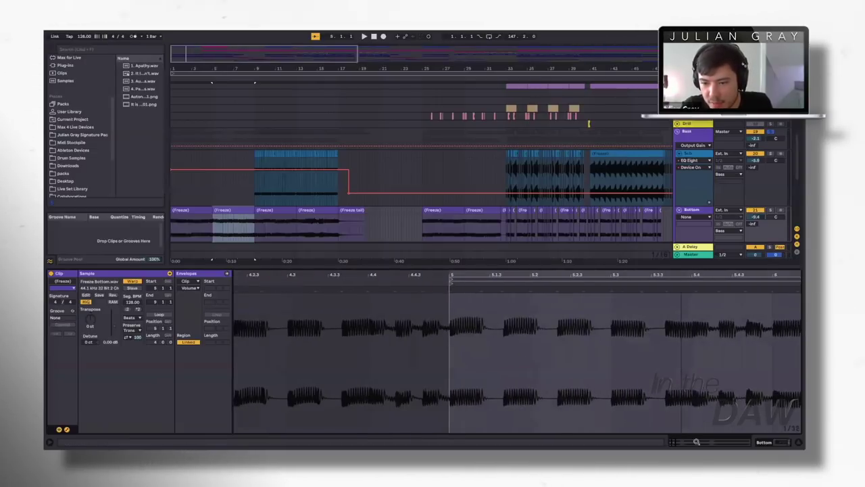
Set the sample editor's fixed grid to 1/32 and enable the triplet grid.
{"action": "right_click", "coordinate": [800, 429]}
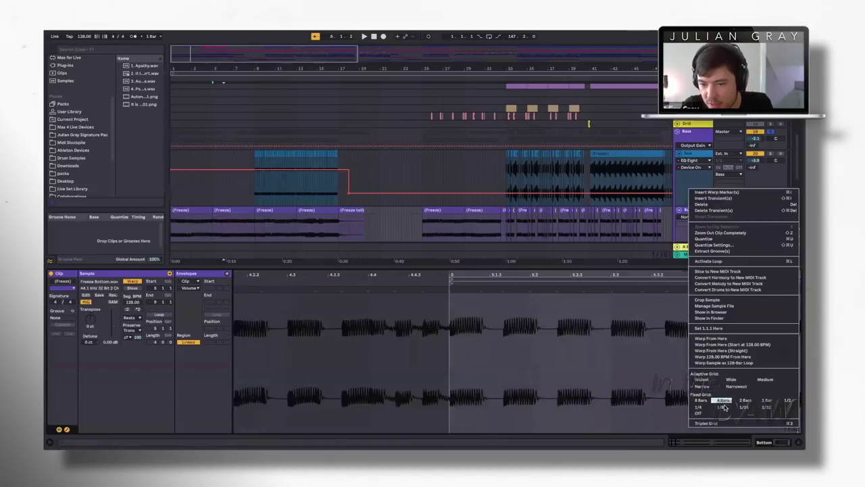
{"action": "left_click", "coordinate": [745, 407]}
{"action": "right_click", "coordinate": [792, 429]}
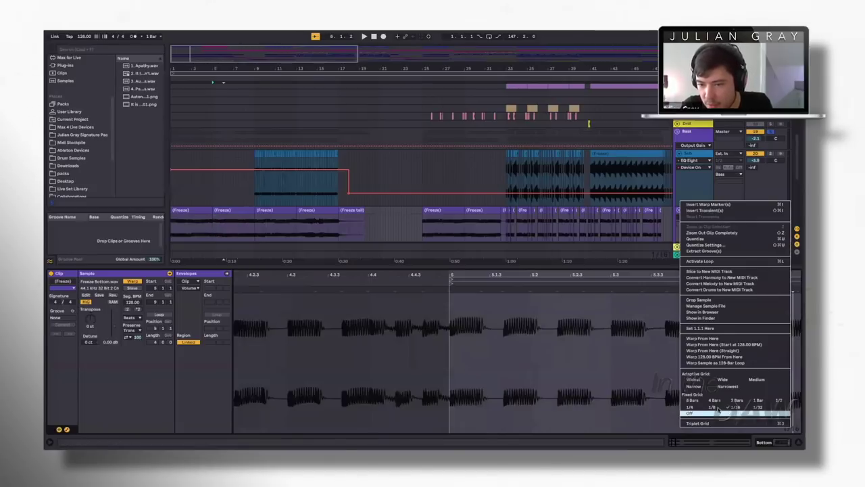
{"action": "left_click", "coordinate": [757, 409]}
{"action": "right_click", "coordinate": [785, 428]}
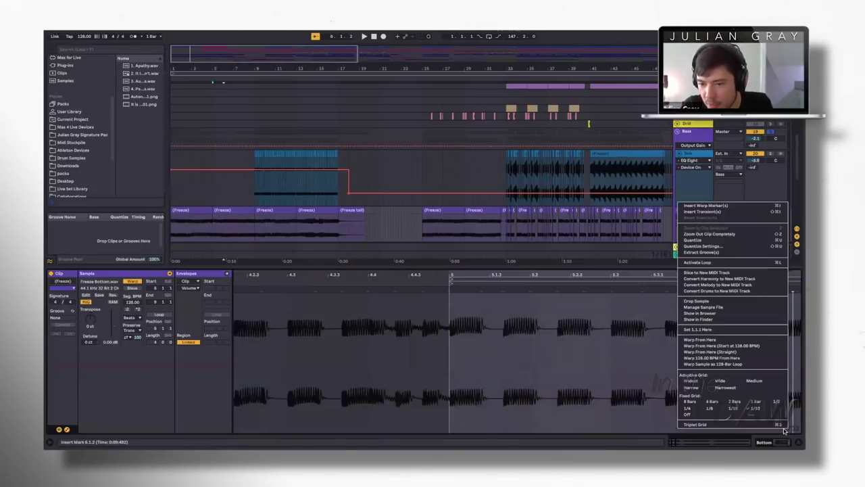
{"action": "left_click", "coordinate": [736, 424]}
Mark the first bass notes of bar 5 in the waveform against a 1/8 triplet grid.
{"action": "left_click", "coordinate": [504, 412]}
{"action": "scroll", "coordinate": [518, 361], "scroll_direction": "right", "scroll_amount": 2}
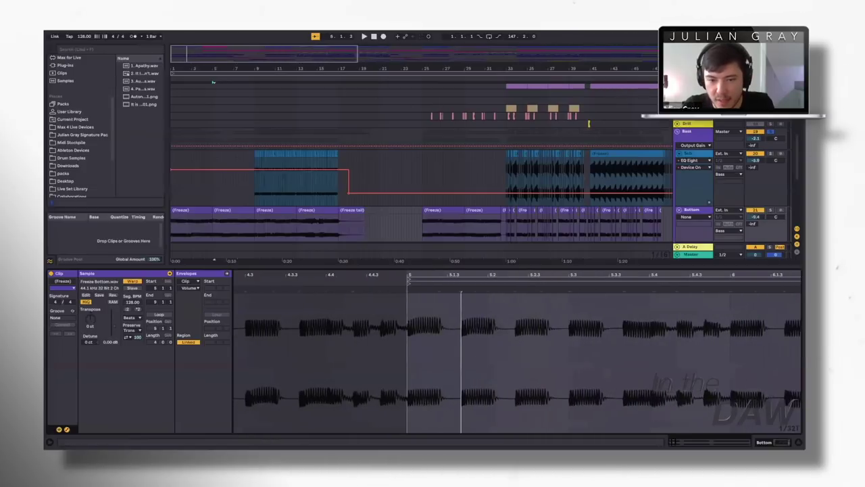
{"action": "left_click_drag", "start_coordinate": [407, 349], "coordinate": [476, 338]}
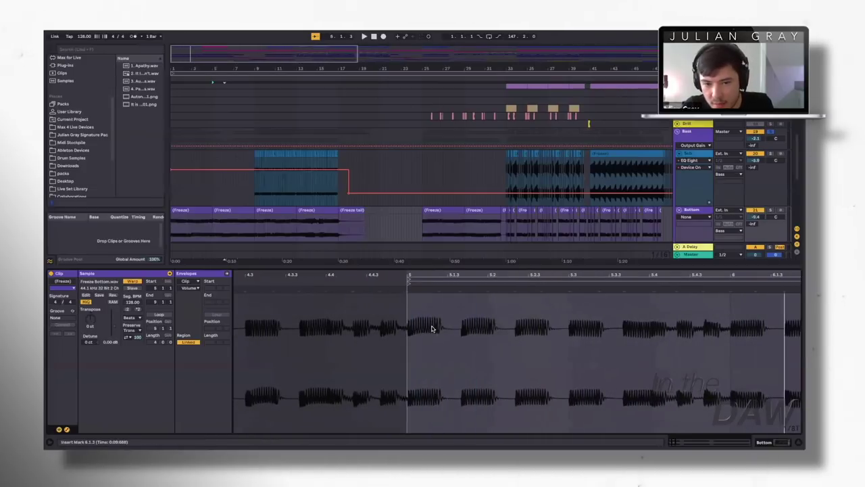
{"action": "left_click_drag", "start_coordinate": [439, 326], "coordinate": [404, 340]}
{"action": "left_click", "coordinate": [446, 330]}
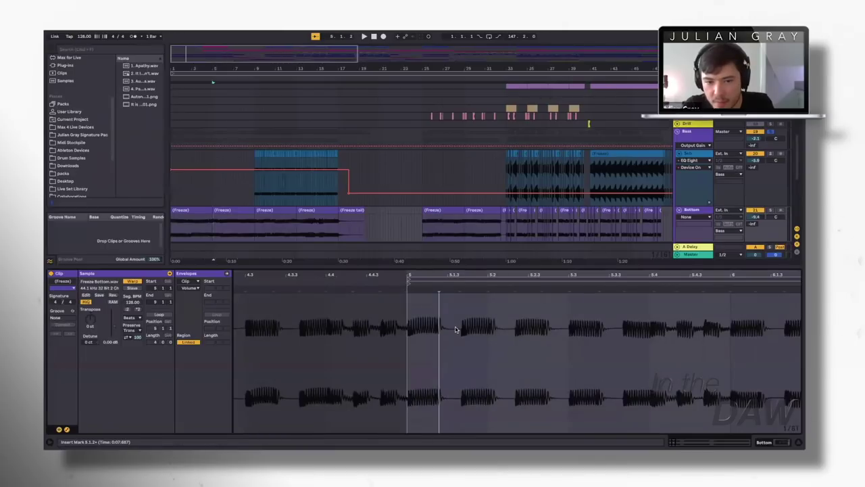
{"action": "left_click_drag", "start_coordinate": [457, 328], "coordinate": [434, 345]}
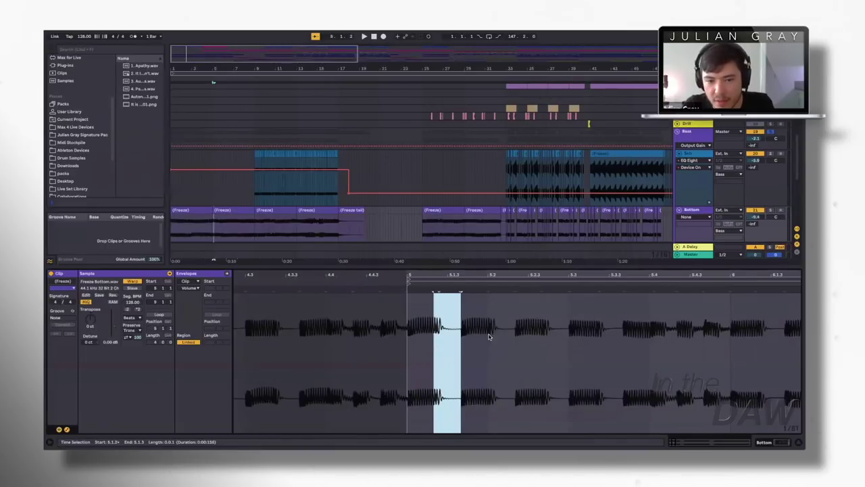
{"action": "left_click_drag", "start_coordinate": [490, 337], "coordinate": [545, 332]}
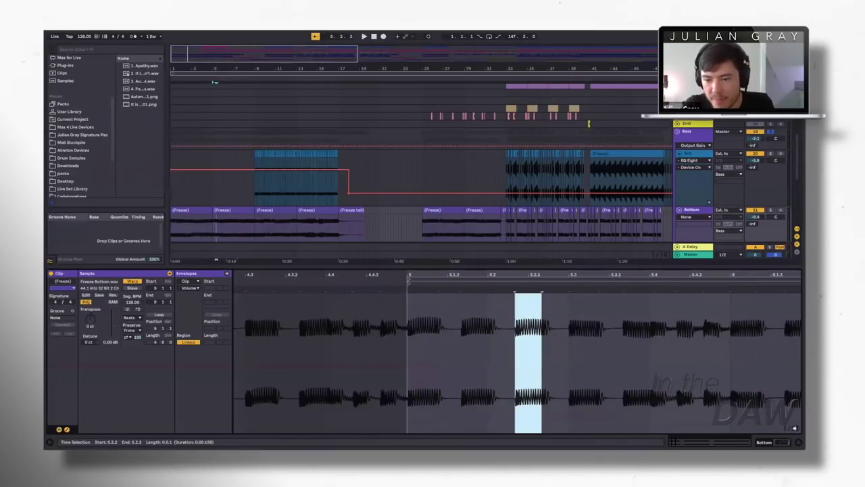
Set the fixed grid to 1/4 triplets and check the bass notes of bar 5 against it.
{"action": "right_click", "coordinate": [685, 352]}
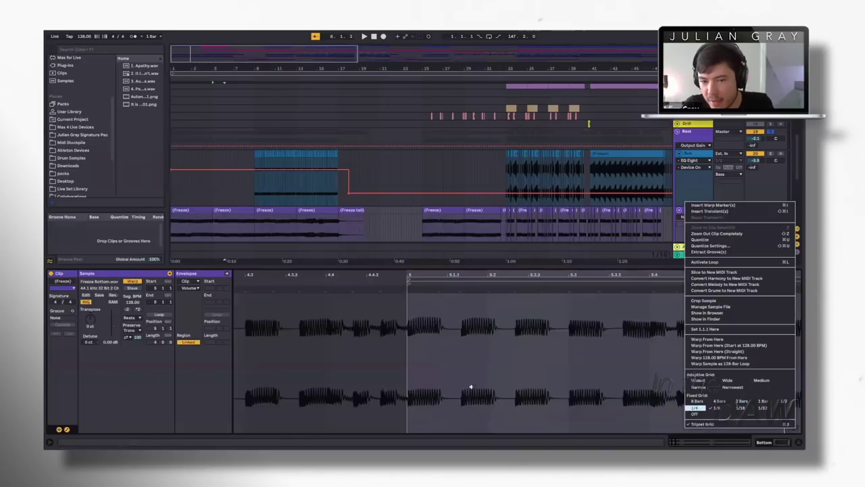
{"action": "left_click", "coordinate": [696, 407]}
{"action": "mouse_move", "coordinate": [458, 314]}
{"action": "left_mouse_down"}
{"action": "mouse_move", "coordinate": [426, 335]}
{"action": "mouse_move", "coordinate": [441, 327]}
{"action": "mouse_move", "coordinate": [567, 341]}
{"action": "left_mouse_up"}
{"action": "left_click", "coordinate": [573, 345]}
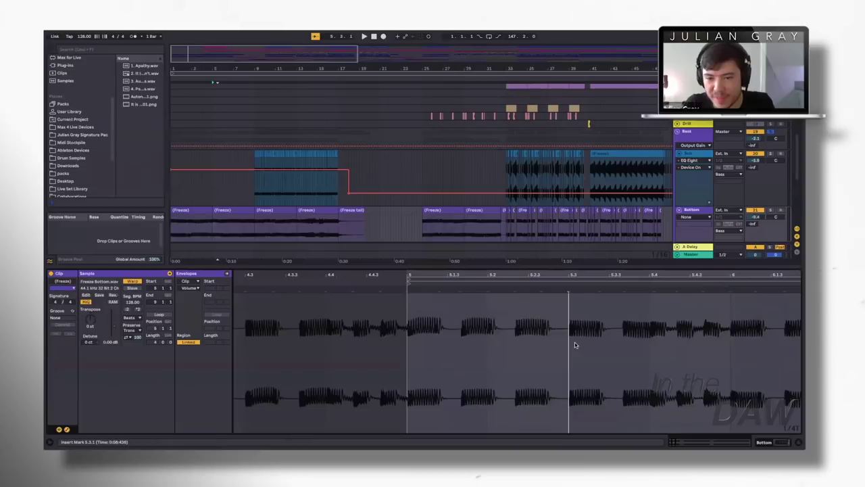
{"action": "left_click", "coordinate": [413, 345]}
{"action": "left_click", "coordinate": [655, 351]}
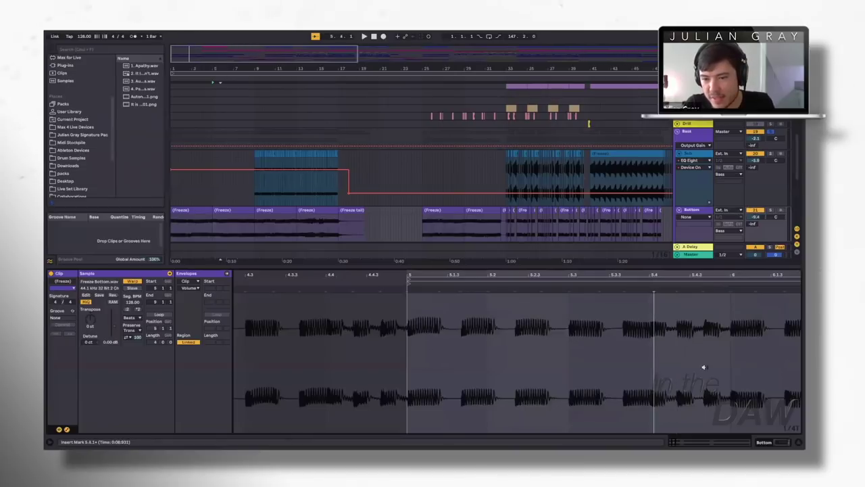
Set the fixed grid to 1/8 triplets and place the playback position at 5.4.1 in the waveform.
{"action": "right_click", "coordinate": [786, 429]}
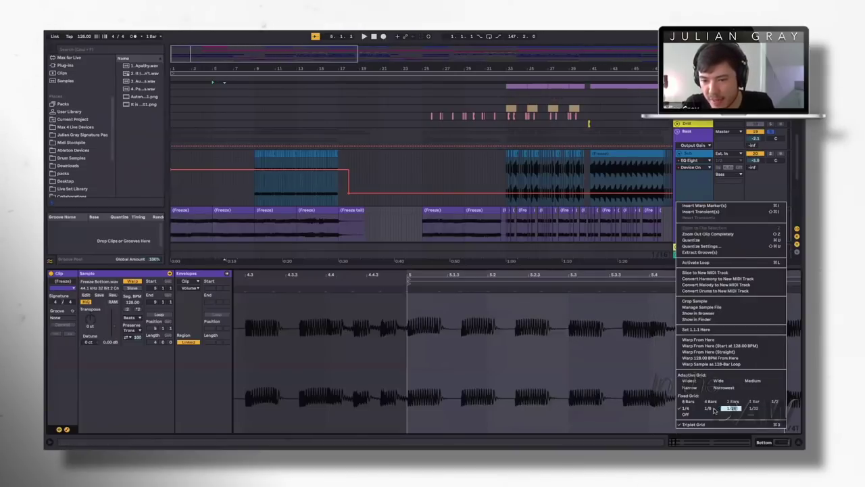
{"action": "left_click", "coordinate": [730, 409]}
{"action": "left_click", "coordinate": [649, 346]}
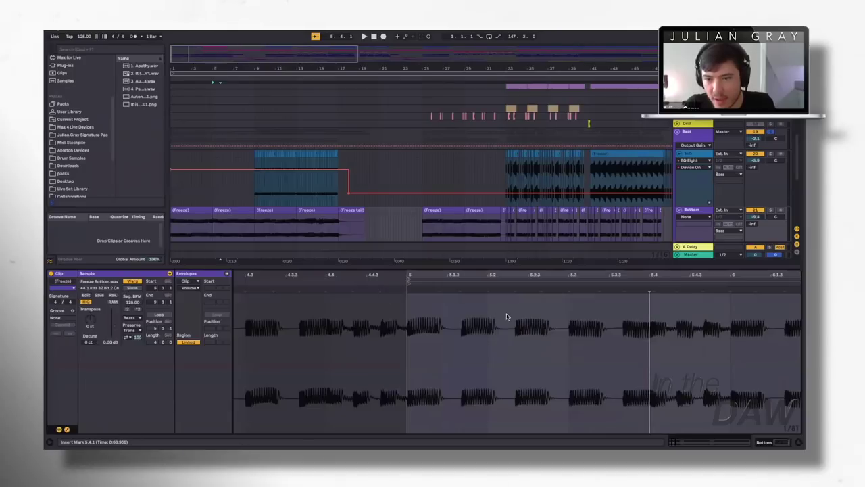
Play the bass from 5.4.1, stop, and place the playback position at the start of bar 8.
{"action": "key", "text": "space"}
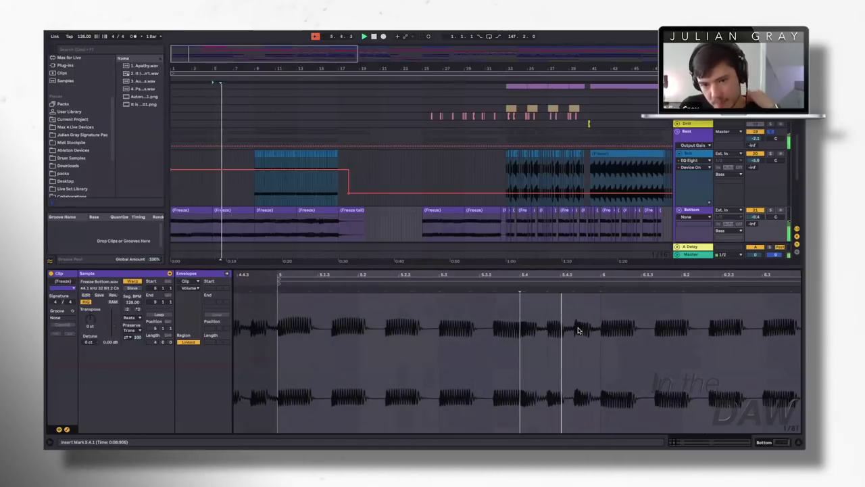
{"action": "key", "text": "space"}
{"action": "left_click", "coordinate": [537, 323]}
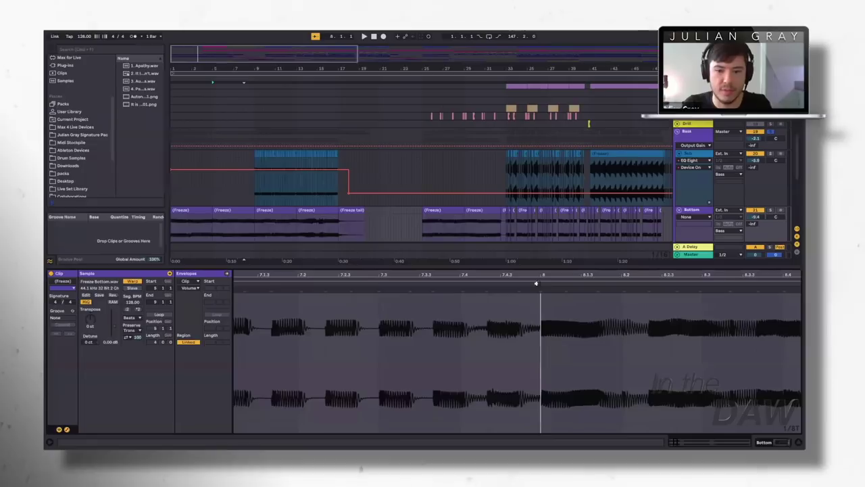
Examine the first bars of the Bottom track and point out the note starts from 7.4 to bar 8.
{"action": "left_click_drag", "start_coordinate": [190, 53], "coordinate": [190, 102]}
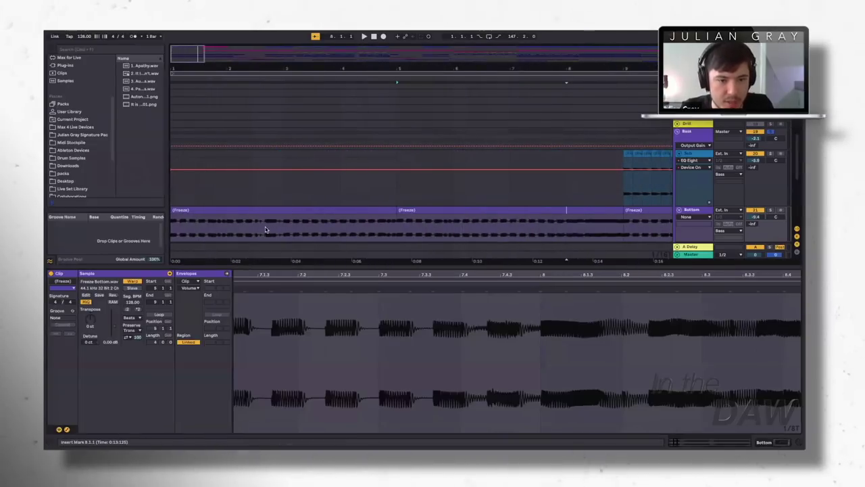
{"action": "double_click", "coordinate": [487, 289]}
{"action": "double_click", "coordinate": [524, 289]}
{"action": "mouse_move", "coordinate": [519, 289]}
{"action": "left_mouse_down"}
{"action": "mouse_move", "coordinate": [486, 312]}
{"action": "mouse_move", "coordinate": [615, 289]}
{"action": "mouse_move", "coordinate": [679, 288]}
{"action": "mouse_move", "coordinate": [547, 304]}
{"action": "mouse_move", "coordinate": [543, 290]}
{"action": "left_mouse_up"}
{"action": "double_click", "coordinate": [542, 290]}
{"action": "double_click", "coordinate": [487, 290]}
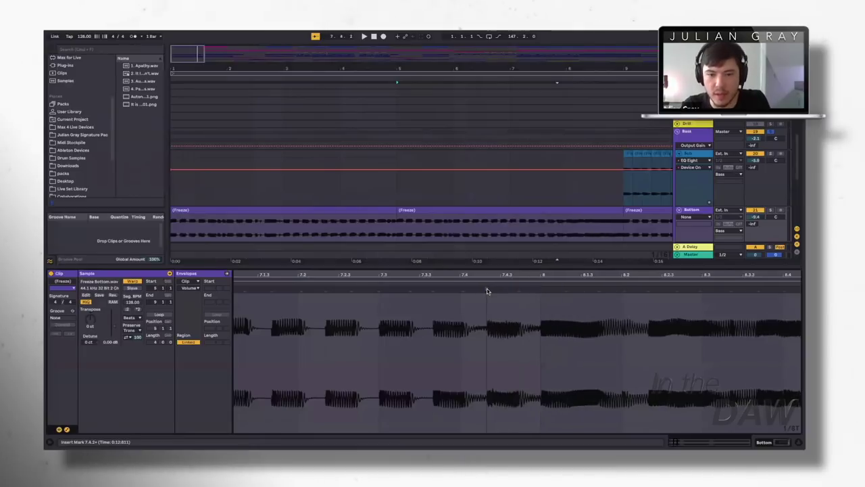
Play the Bottom track from within bar 2, show its first frozen clip's waveform, and stop playback.
{"action": "left_click", "coordinate": [261, 231]}
{"action": "key", "text": "space"}
{"action": "left_click", "coordinate": [274, 210]}
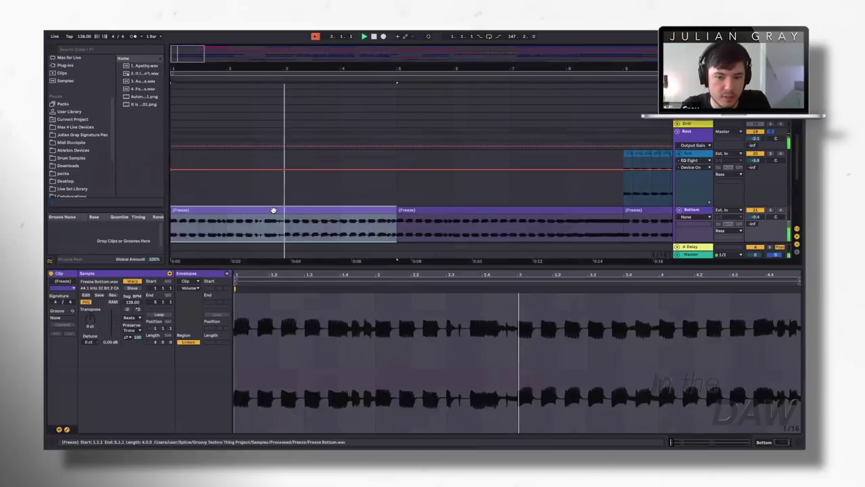
{"action": "scroll", "coordinate": [272, 210], "scroll_direction": "up", "scroll_amount": 1}
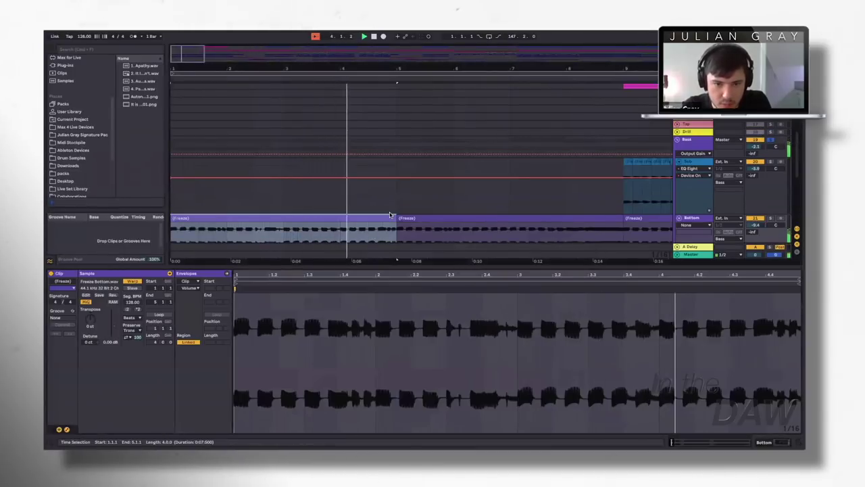
{"action": "scroll", "coordinate": [390, 215], "scroll_direction": "down", "scroll_amount": 4}
{"action": "key", "text": "space"}
Audition the sustained bass notes around bar 8 on the Bottom track, restarting from 7.4.4, and stop playback.
{"action": "left_click", "coordinate": [587, 201]}
{"action": "key", "text": "space"}
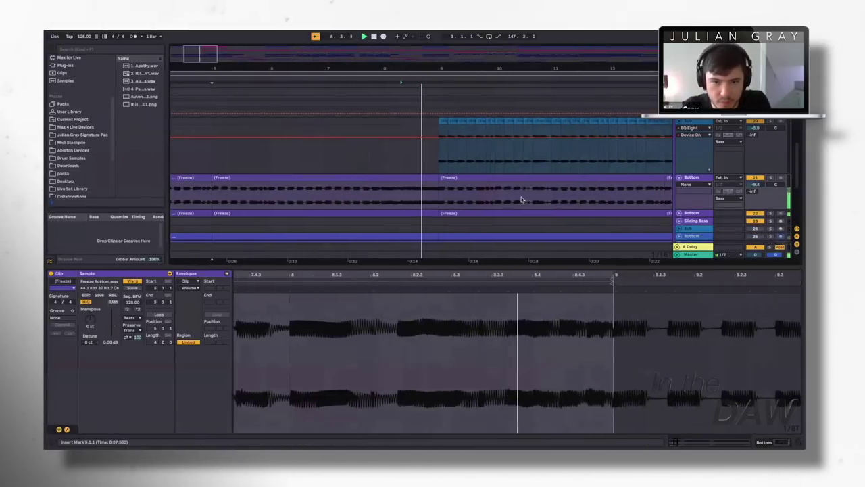
{"action": "left_click", "coordinate": [361, 192]}
{"action": "key", "text": "space"}
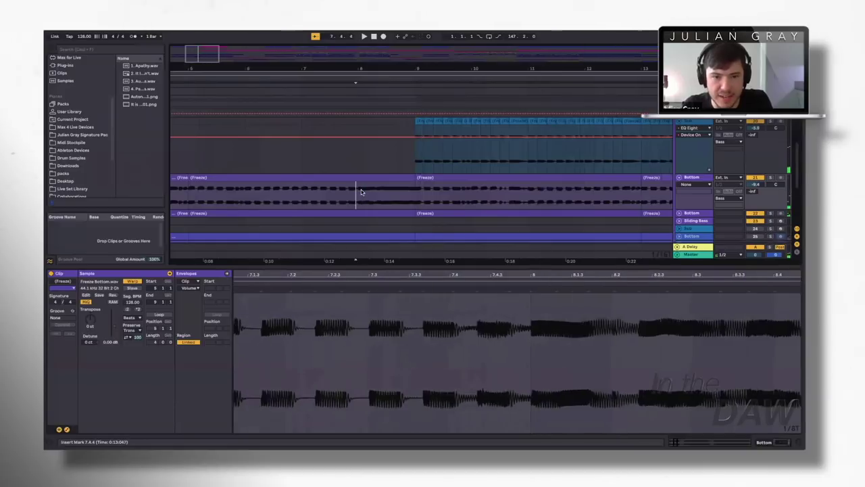
{"action": "key", "text": "space"}
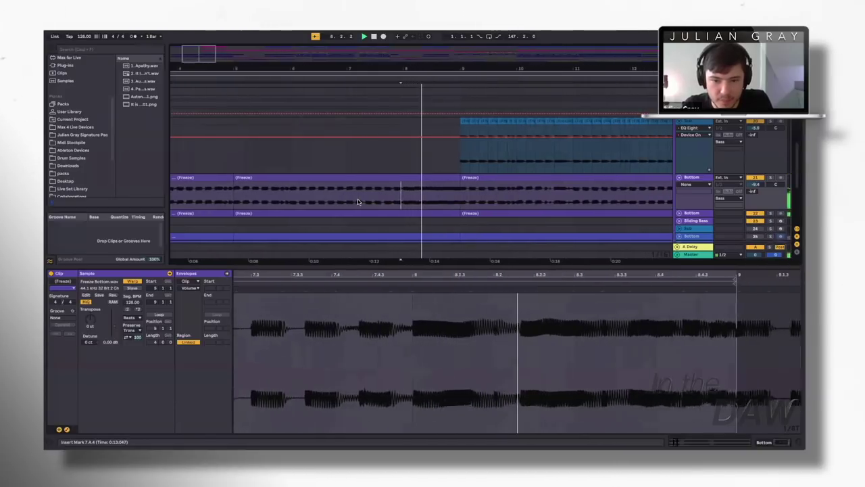
{"action": "key", "text": "space"}
{"action": "scroll", "coordinate": [359, 202], "scroll_direction": "left", "scroll_amount": 3}
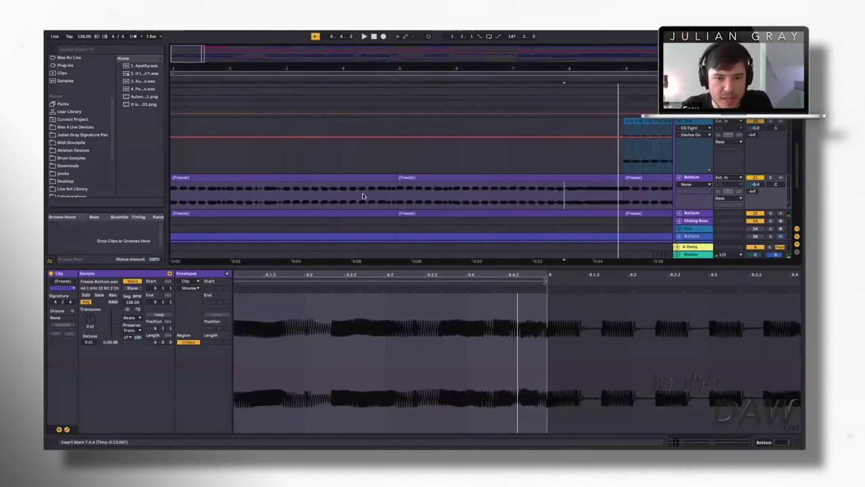
Open the Bottom track's first frozen clip and highlight the note from 3.1.1 to 3.1.3 in its waveform.
{"action": "left_click", "coordinate": [370, 179]}
{"action": "left_click_drag", "start_coordinate": [188, 48], "coordinate": [187, 42]}
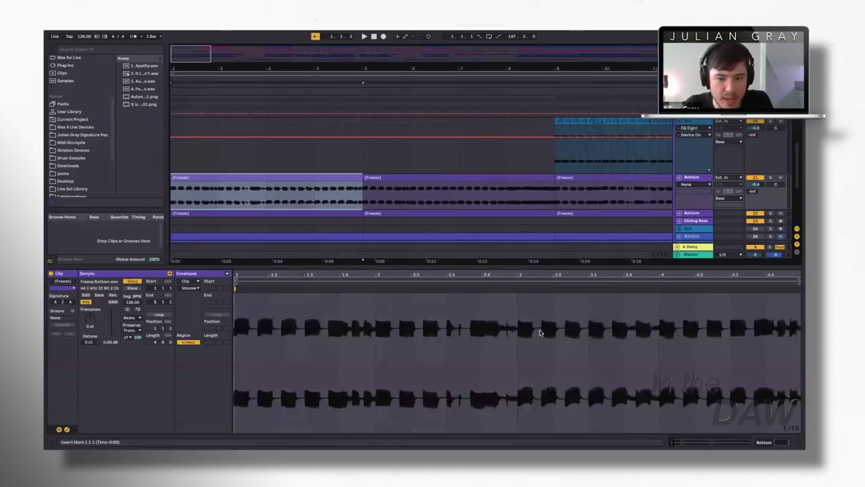
{"action": "left_click_drag", "start_coordinate": [520, 332], "coordinate": [536, 332]}
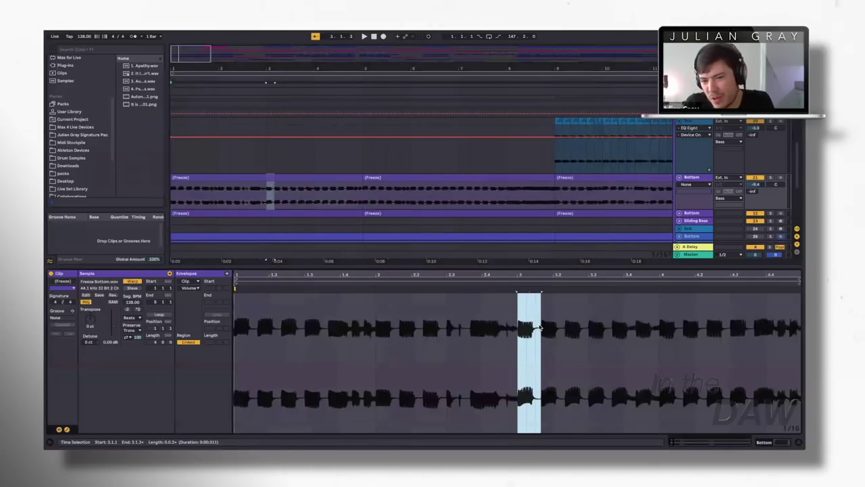
{"action": "left_click", "coordinate": [541, 336]}
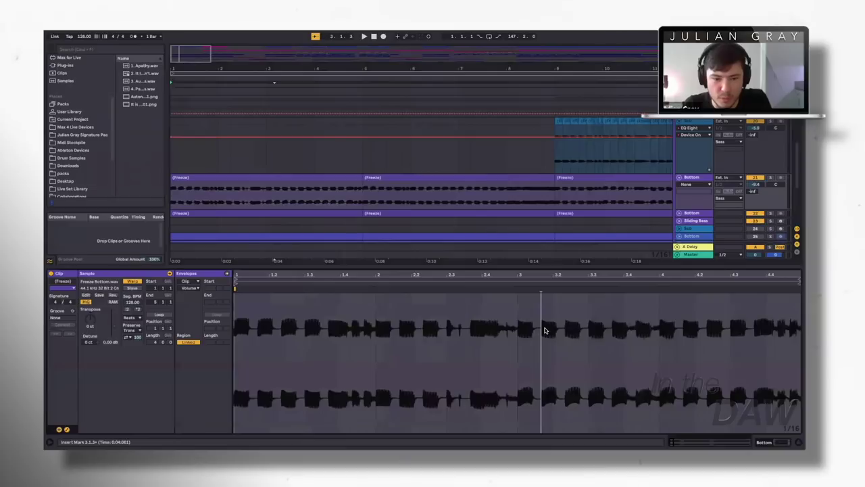
Highlight the bass notes from 1.4.1 to 2.1.1 and those in beat 2.3 of the waveform.
{"action": "left_click_drag", "start_coordinate": [377, 314], "coordinate": [341, 315]}
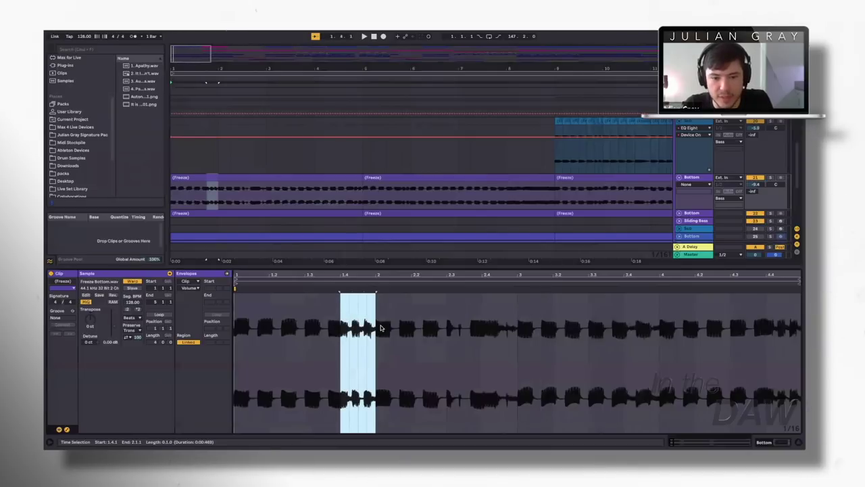
{"action": "left_click", "coordinate": [385, 327]}
{"action": "left_click_drag", "start_coordinate": [446, 315], "coordinate": [472, 314]}
{"action": "left_click", "coordinate": [471, 313]}
Play briefly from 1.1.1 and look over the tracks below the bass, down to the risers and back.
{"action": "scroll", "coordinate": [345, 199], "scroll_direction": "down", "scroll_amount": 2}
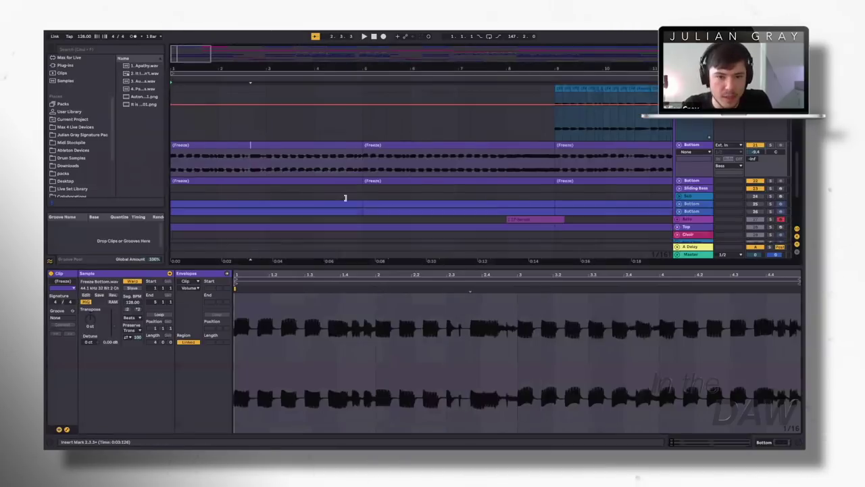
{"action": "scroll", "coordinate": [344, 198], "scroll_direction": "down", "scroll_amount": 3}
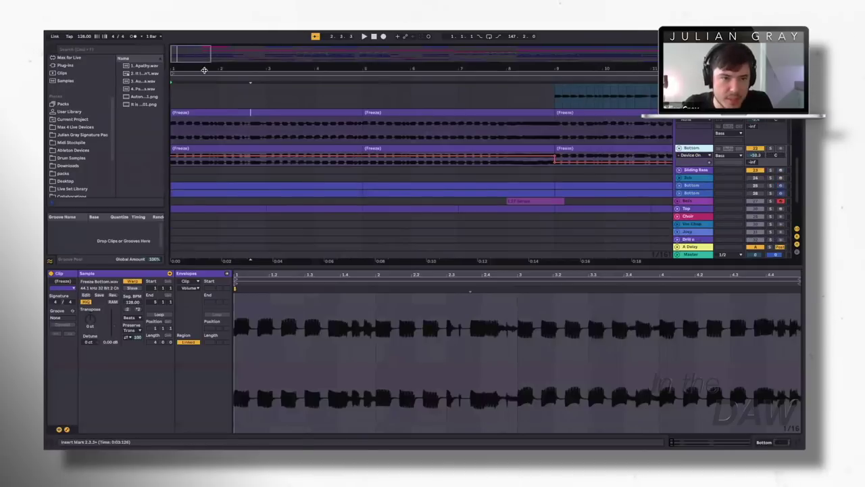
{"action": "left_click_drag", "start_coordinate": [389, 68], "coordinate": [369, 39]}
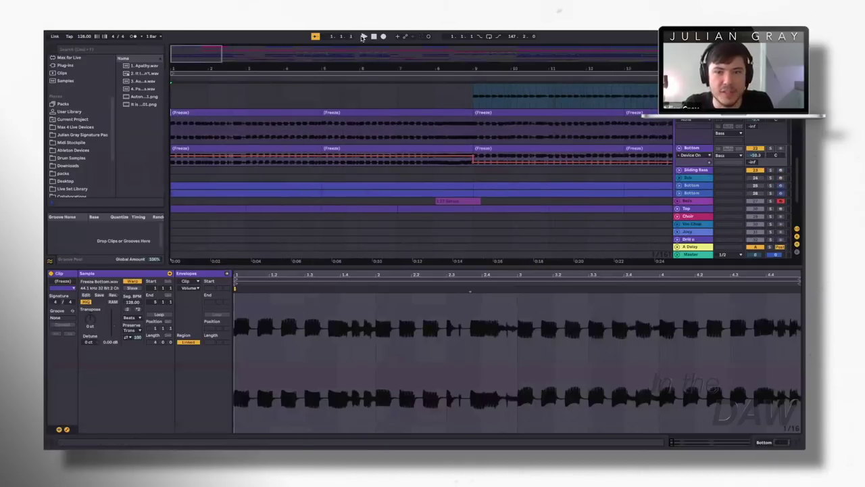
{"action": "left_click", "coordinate": [364, 36]}
{"action": "scroll", "coordinate": [394, 123], "scroll_direction": "down", "scroll_amount": 4}
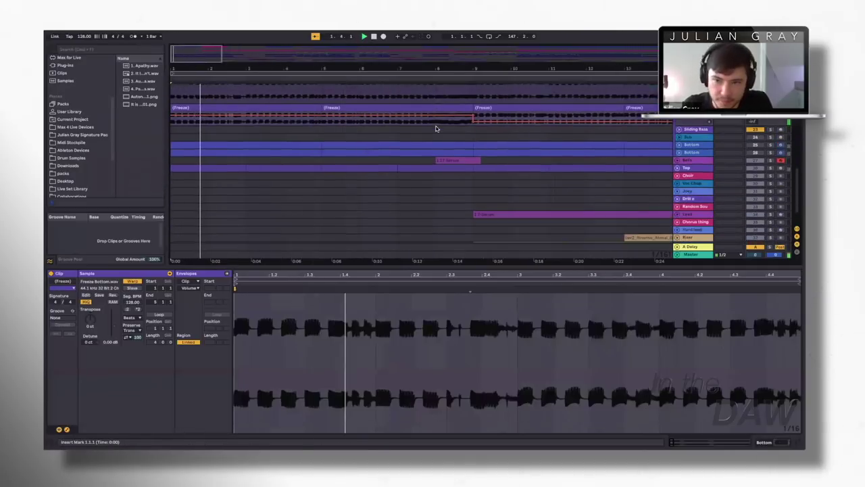
{"action": "scroll", "coordinate": [436, 129], "scroll_direction": "down", "scroll_amount": 6}
{"action": "scroll", "coordinate": [436, 128], "scroll_direction": "up", "scroll_amount": 3}
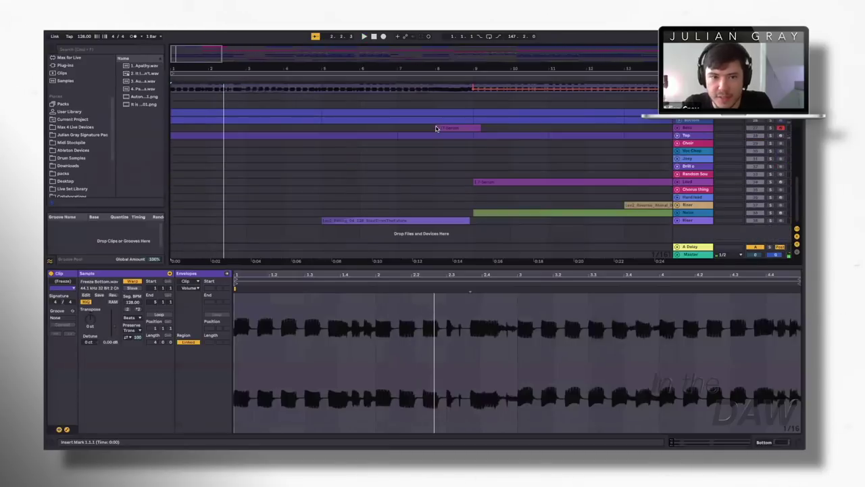
{"action": "scroll", "coordinate": [436, 129], "scroll_direction": "down", "scroll_amount": 5}
{"action": "scroll", "coordinate": [436, 128], "scroll_direction": "up", "scroll_amount": 3}
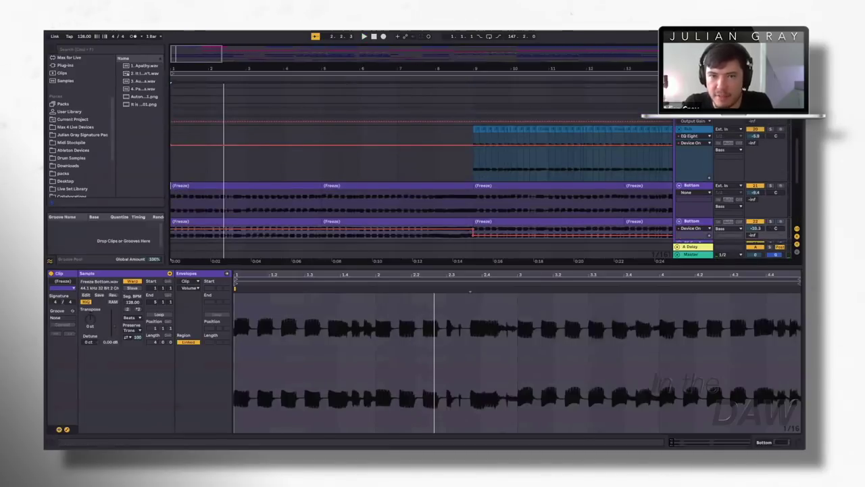
Play the full arrangement from 1.1.4 with the bass no longer soloed and go from the drums to the Top track.
{"action": "left_click", "coordinate": [359, 113]}
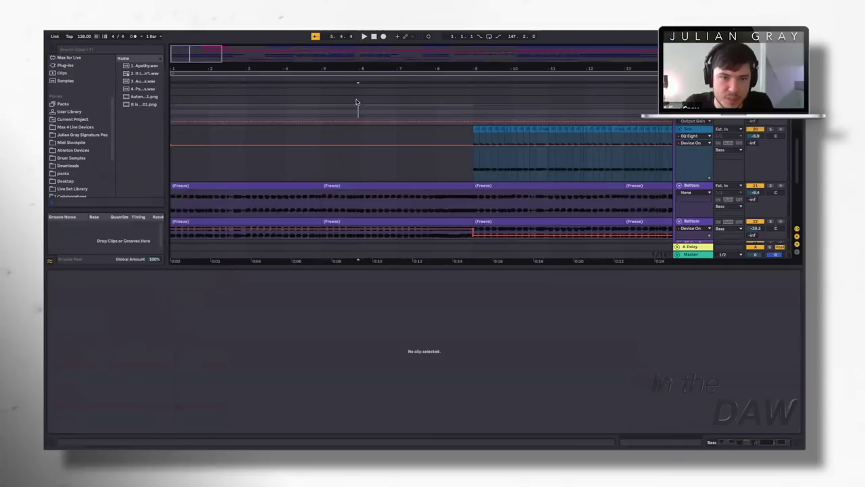
{"action": "key", "text": "space"}
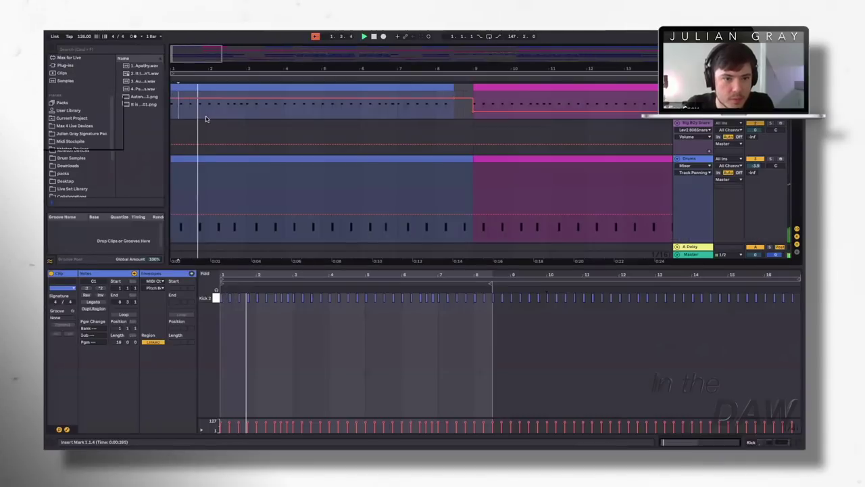
{"action": "scroll", "coordinate": [206, 118], "scroll_direction": "down", "scroll_amount": 5}
{"action": "scroll", "coordinate": [209, 117], "scroll_direction": "down", "scroll_amount": 10}
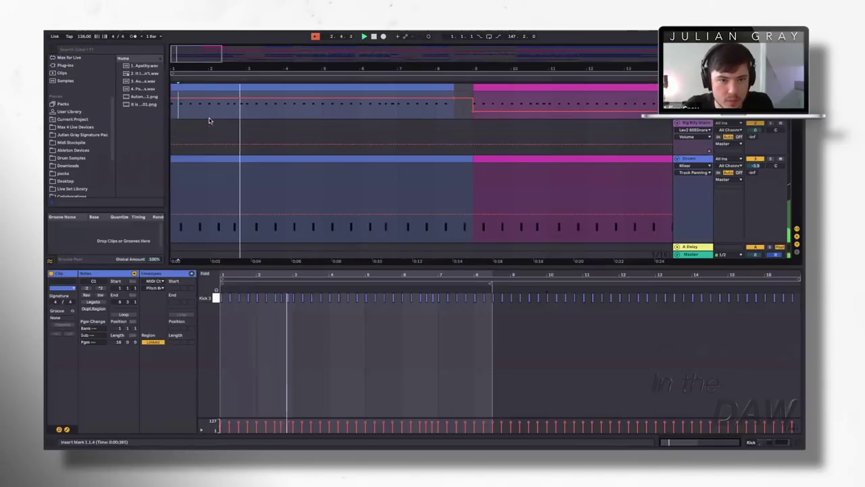
{"action": "scroll", "coordinate": [209, 117], "scroll_direction": "up", "scroll_amount": 4}
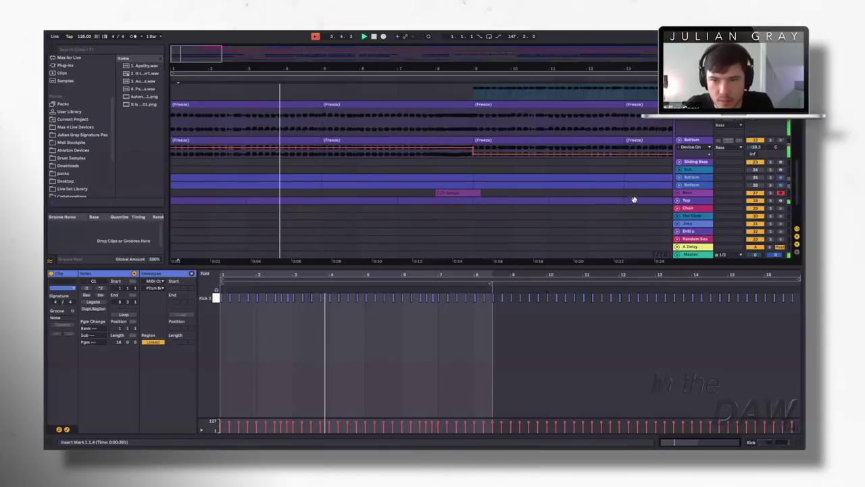
Unfold and solo the Top track and play it from the beginning.
{"action": "left_click", "coordinate": [676, 200]}
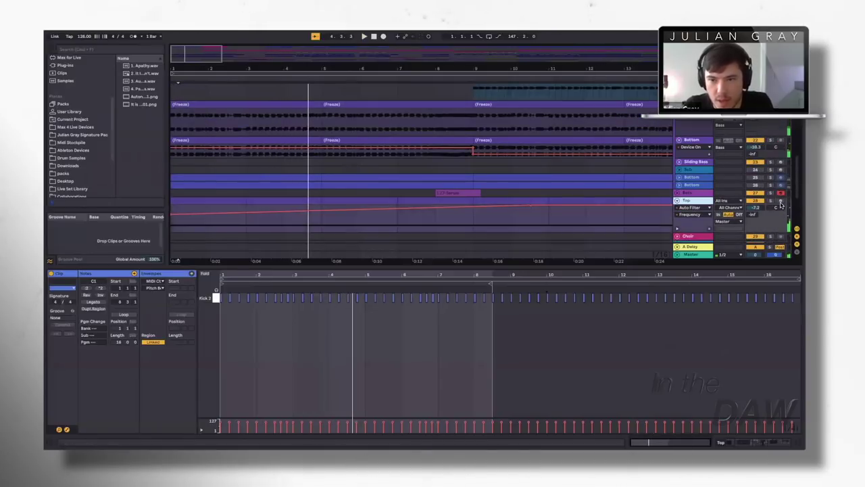
{"action": "left_click", "coordinate": [772, 200]}
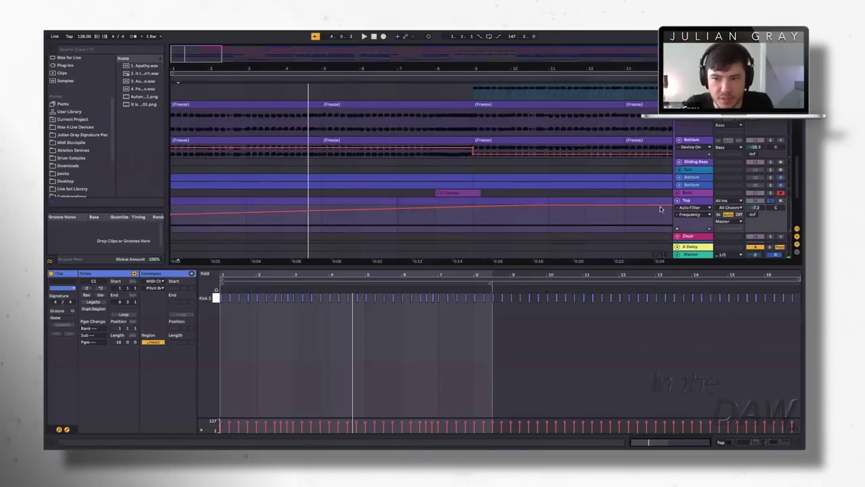
{"action": "left_click", "coordinate": [177, 209]}
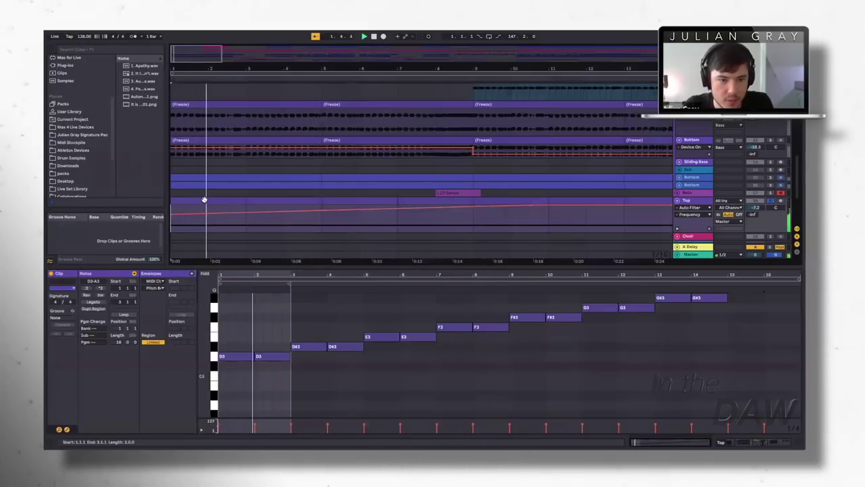
Examine the notes of the Top track's first clip and its device chain, selecting the Auto Pan.
{"action": "left_click", "coordinate": [202, 198]}
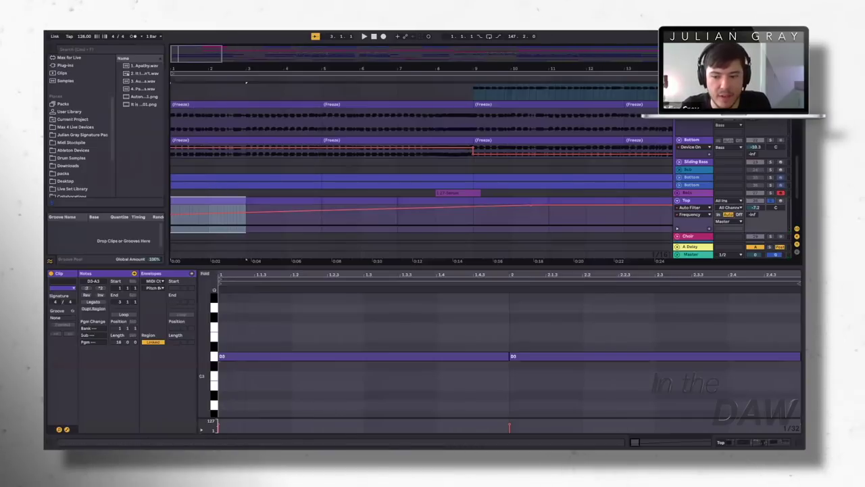
{"action": "left_click", "coordinate": [764, 443]}
{"action": "left_click", "coordinate": [730, 363]}
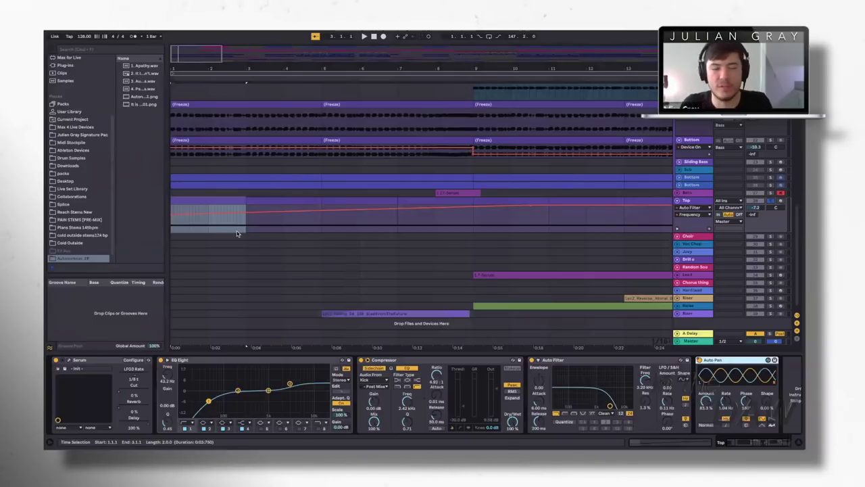
Turn off the Top track's solo and play the whole arrangement from 1.1.1.
{"action": "left_click", "coordinate": [771, 200]}
{"action": "left_click", "coordinate": [374, 36]}
{"action": "left_click", "coordinate": [365, 38]}
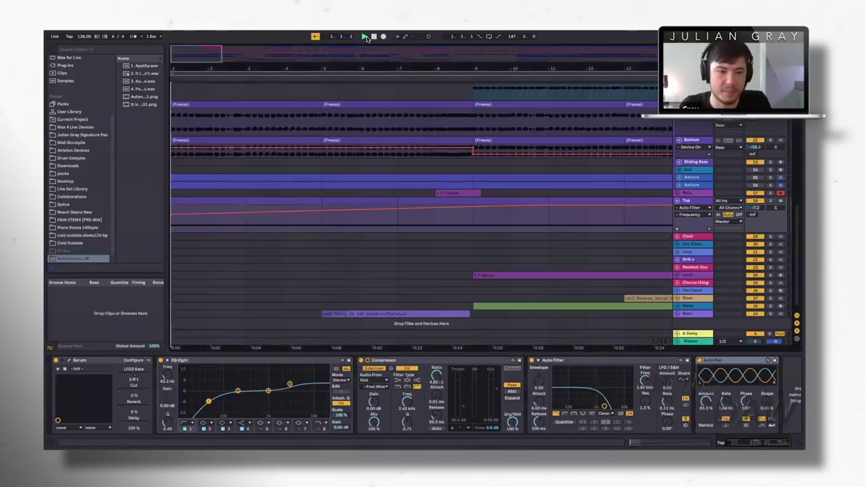
{"action": "scroll", "coordinate": [348, 174], "scroll_direction": "right", "scroll_amount": 1}
{"action": "scroll", "coordinate": [348, 175], "scroll_direction": "down", "scroll_amount": 1}
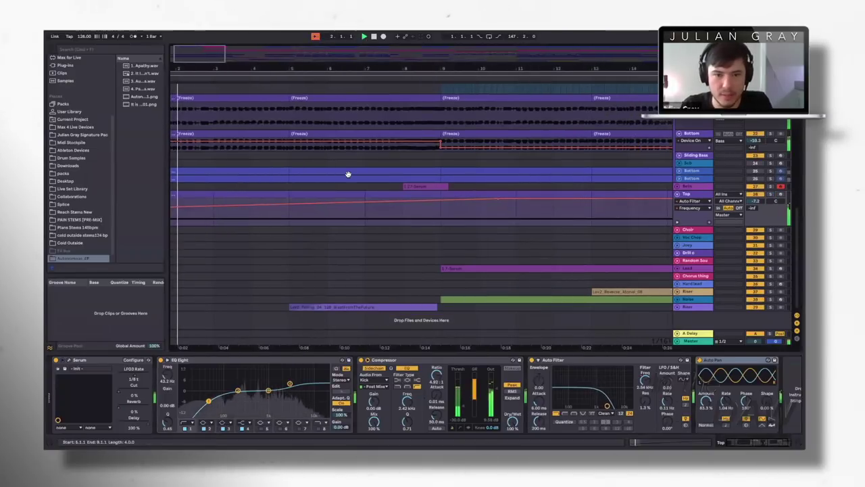
{"action": "scroll", "coordinate": [347, 174], "scroll_direction": "up", "scroll_amount": 4}
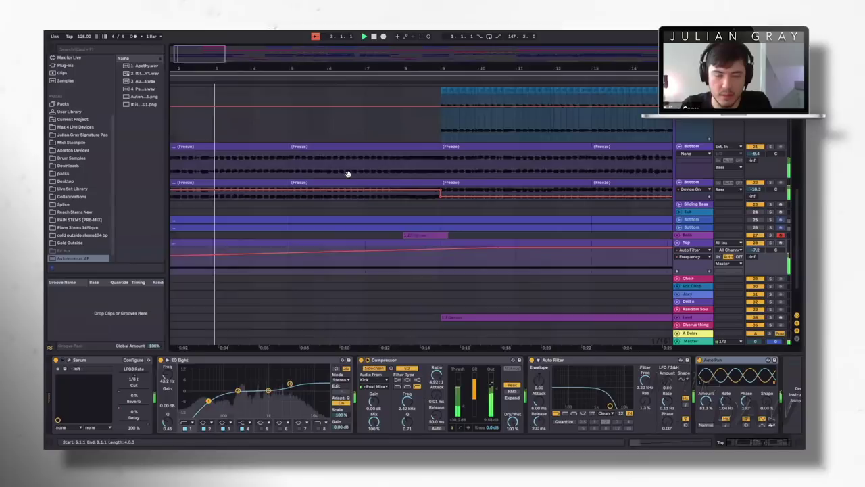
{"action": "scroll", "coordinate": [348, 175], "scroll_direction": "left", "scroll_amount": 1}
{"action": "scroll", "coordinate": [348, 175], "scroll_direction": "up", "scroll_amount": 1}
Stop playback and place the playback position at 5.1.1 on the upper Bottom track.
{"action": "left_click", "coordinate": [309, 174]}
{"action": "key", "text": "space"}
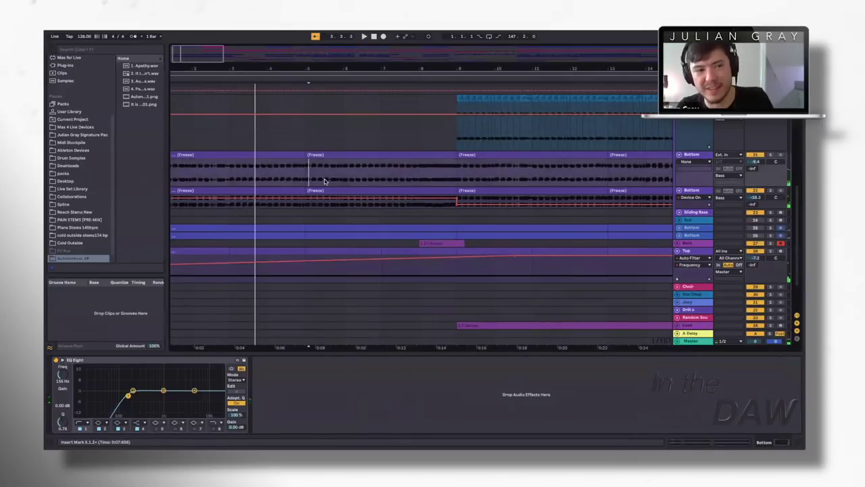
{"action": "left_click", "coordinate": [305, 169]}
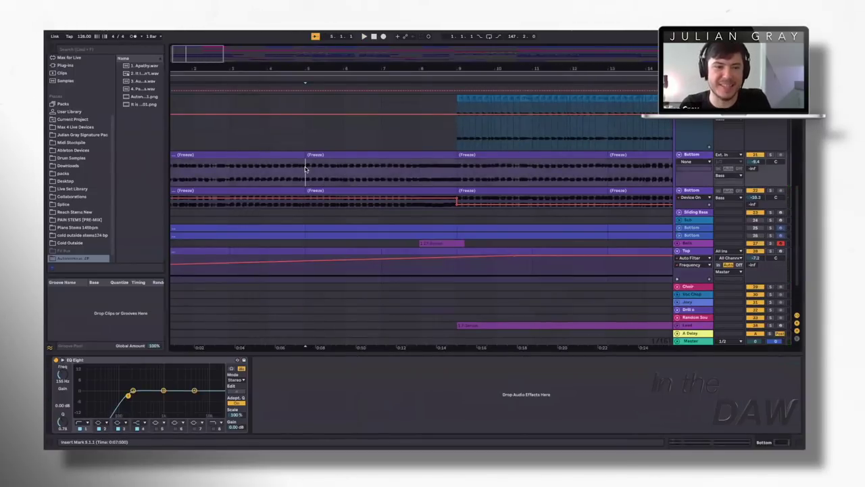
{"action": "scroll", "coordinate": [304, 169], "scroll_direction": "right", "scroll_amount": 1}
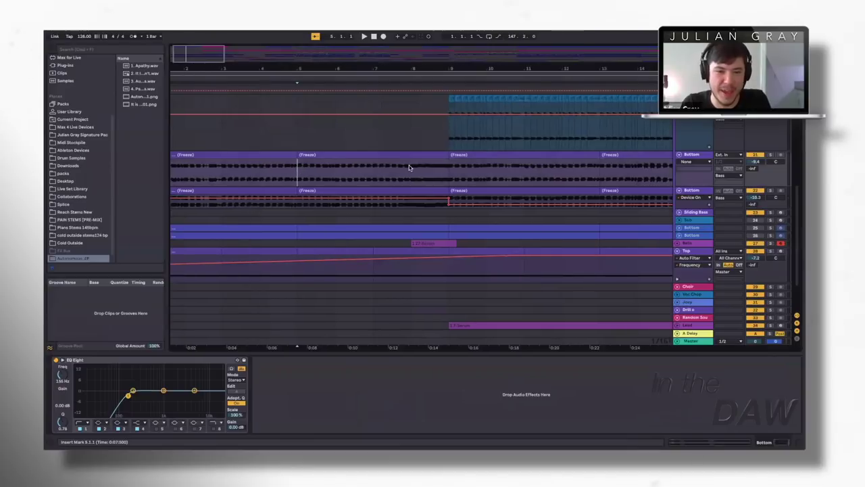
{"action": "left_click", "coordinate": [409, 166]}
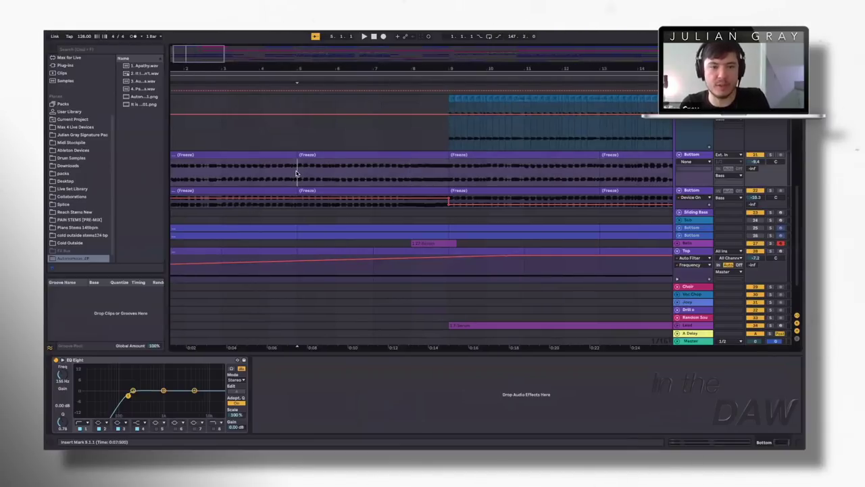
Play the arrangement from 5.1.1 and place the insert marker at the start of bar 9 on the Top track.
{"action": "key", "text": "space"}
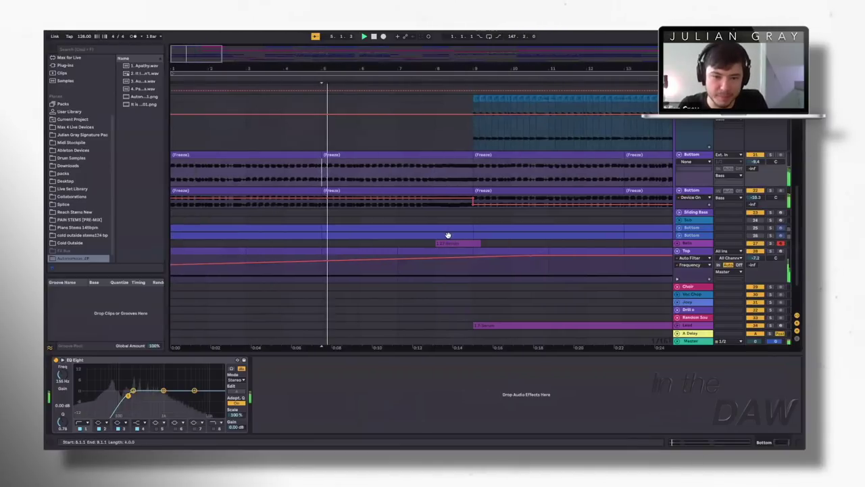
{"action": "scroll", "coordinate": [448, 236], "scroll_direction": "down", "scroll_amount": 3}
{"action": "scroll", "coordinate": [448, 236], "scroll_direction": "left", "scroll_amount": 1}
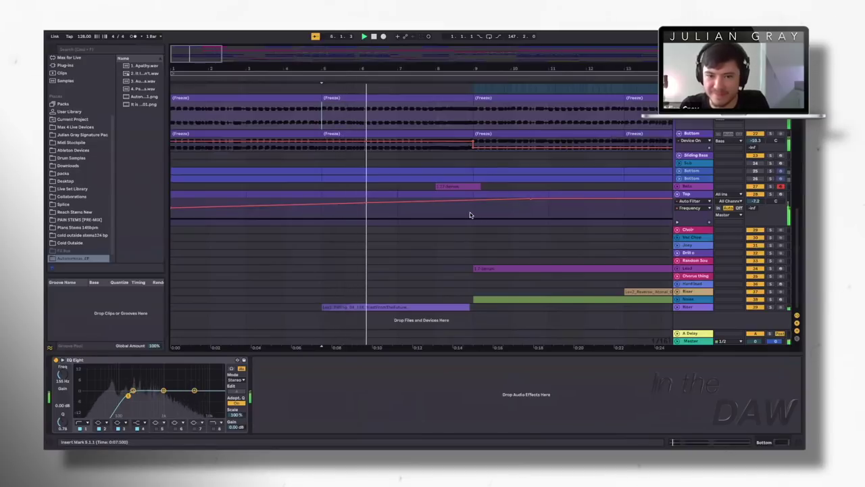
{"action": "left_click", "coordinate": [472, 214]}
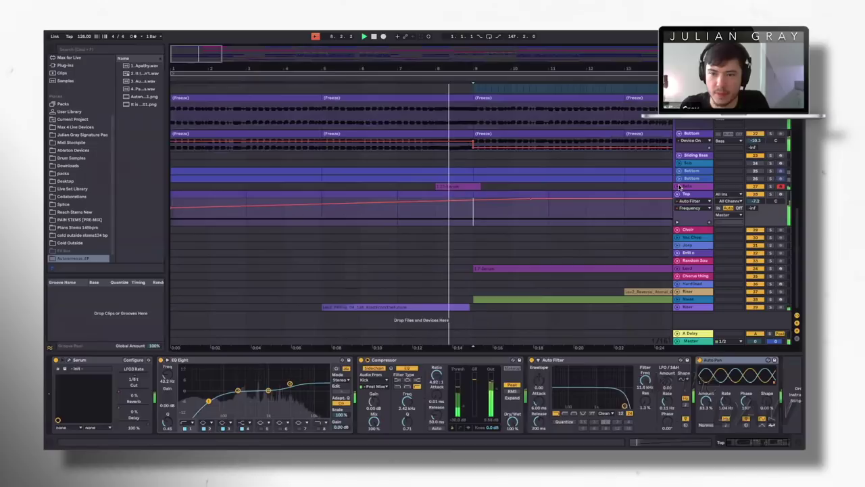
Unfold the Bells track and select its first clip, starting at bar 8.
{"action": "left_click", "coordinate": [679, 187]}
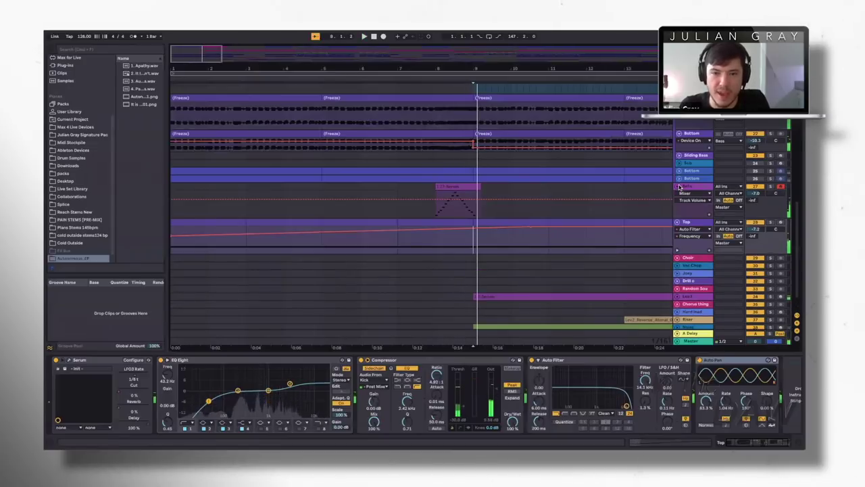
{"action": "left_click", "coordinate": [456, 189]}
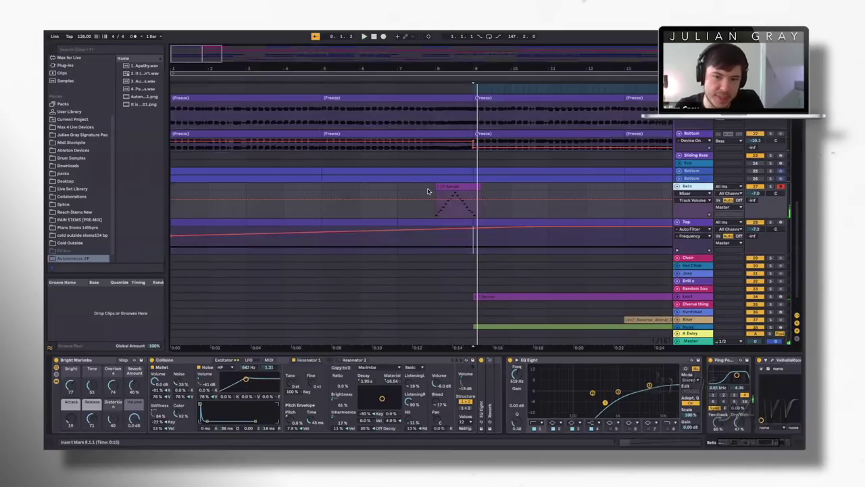
{"action": "left_click", "coordinate": [429, 190]}
{"action": "left_click", "coordinate": [439, 187]}
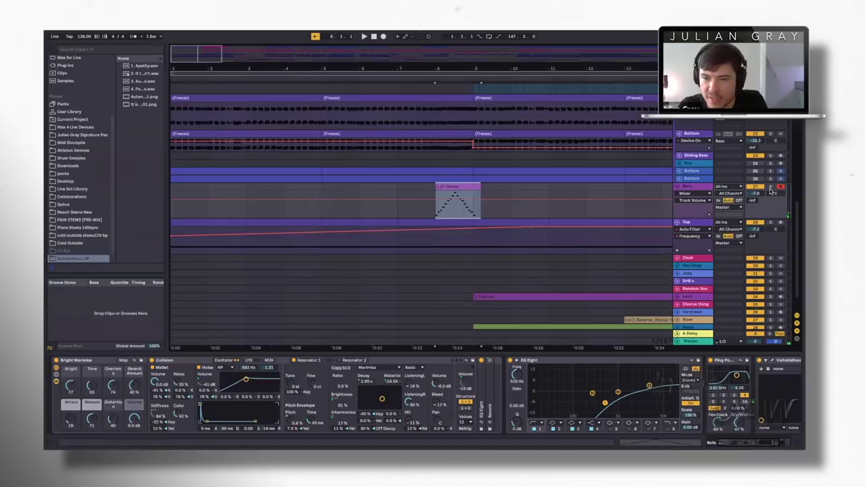
Examine the notes of the soloed Bells track's first clip and the track's device chain.
{"action": "double_click", "coordinate": [449, 186]}
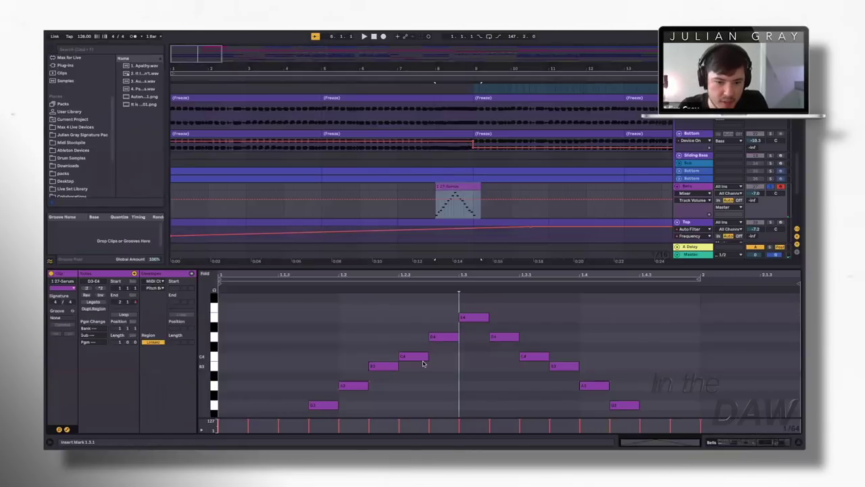
{"action": "scroll", "coordinate": [423, 364], "scroll_direction": "down", "scroll_amount": 3}
{"action": "scroll", "coordinate": [498, 332], "scroll_direction": "up", "scroll_amount": 4}
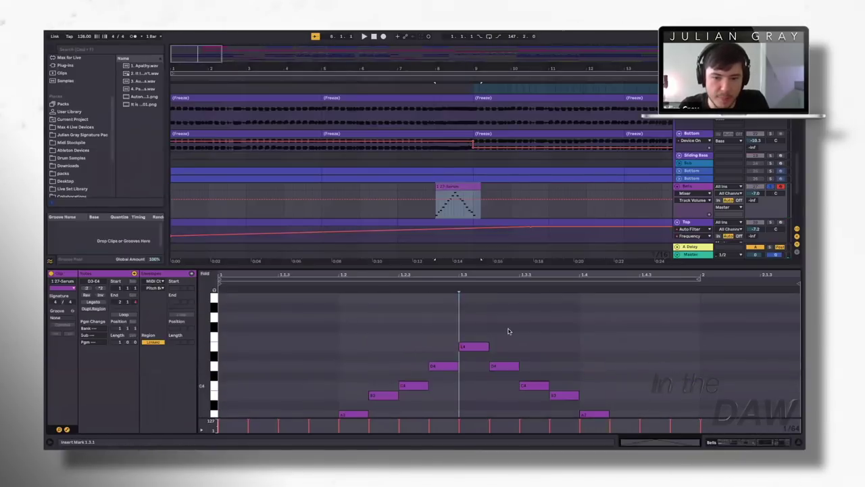
{"action": "scroll", "coordinate": [683, 372], "scroll_direction": "down", "scroll_amount": 8}
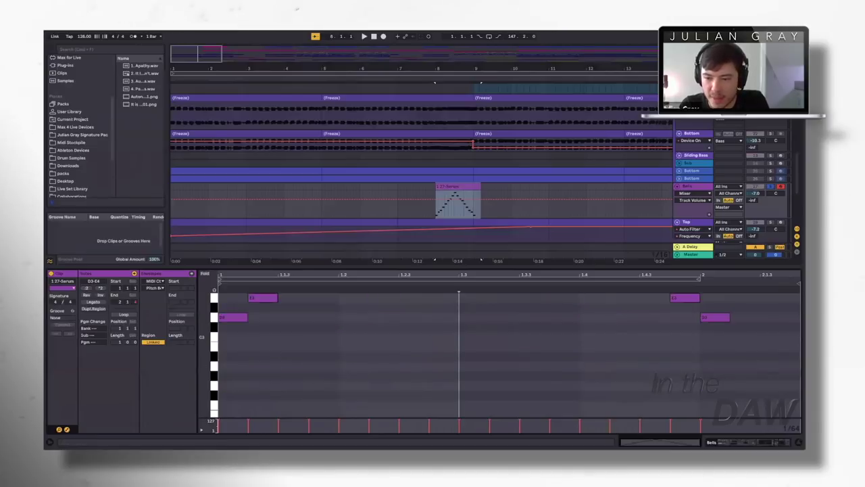
{"action": "key", "text": "shift+Tab"}
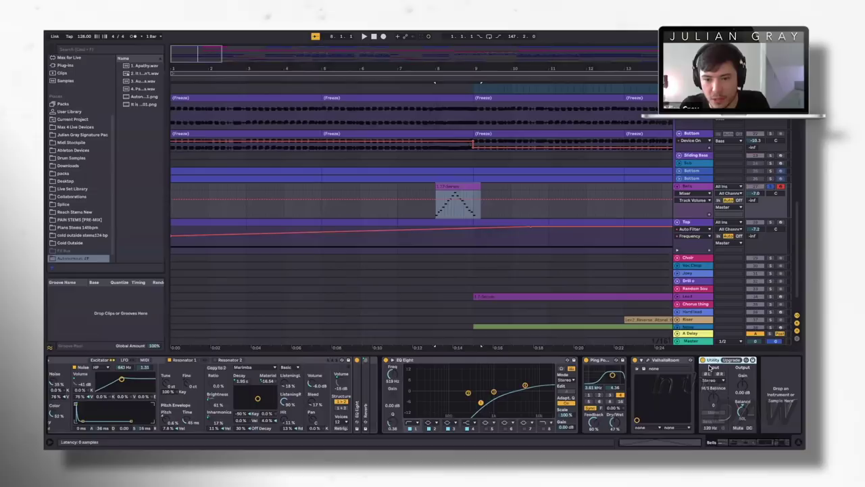
Turn off the Bells track's solo and play the arrangement from 7.4.4, just before its first clip.
{"action": "left_click", "coordinate": [431, 208]}
{"action": "left_click", "coordinate": [434, 207]}
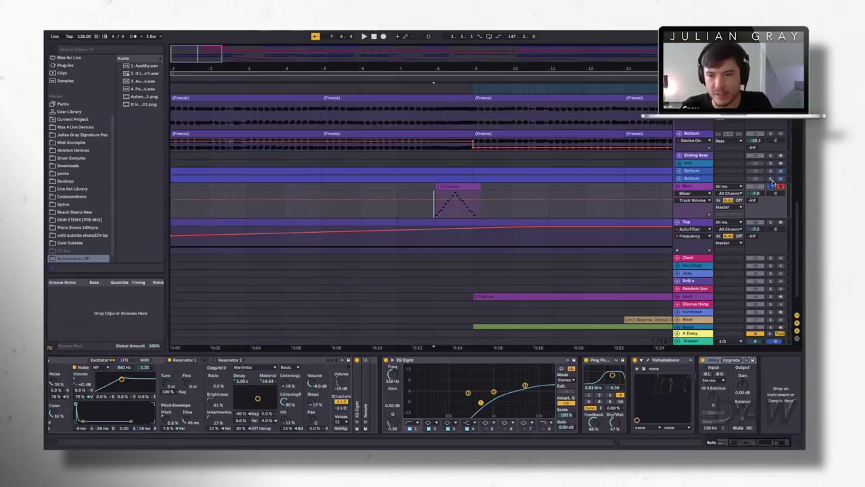
{"action": "key", "text": "space"}
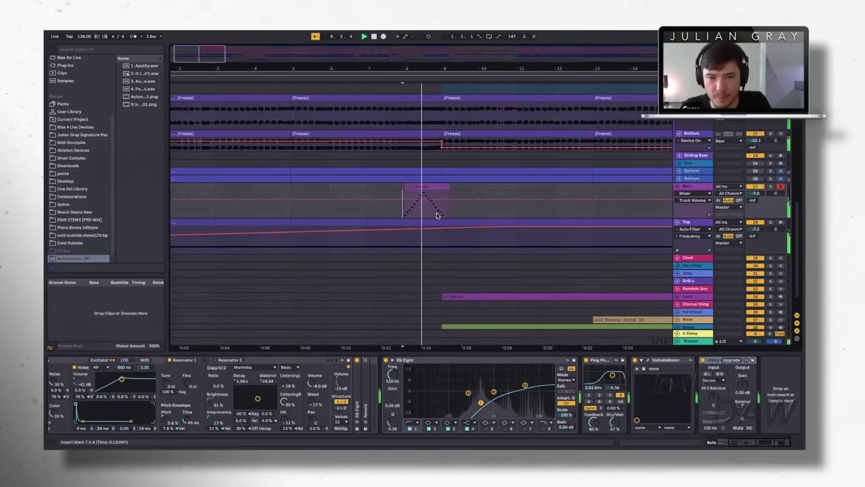
{"action": "scroll", "coordinate": [437, 212], "scroll_direction": "down", "scroll_amount": 2}
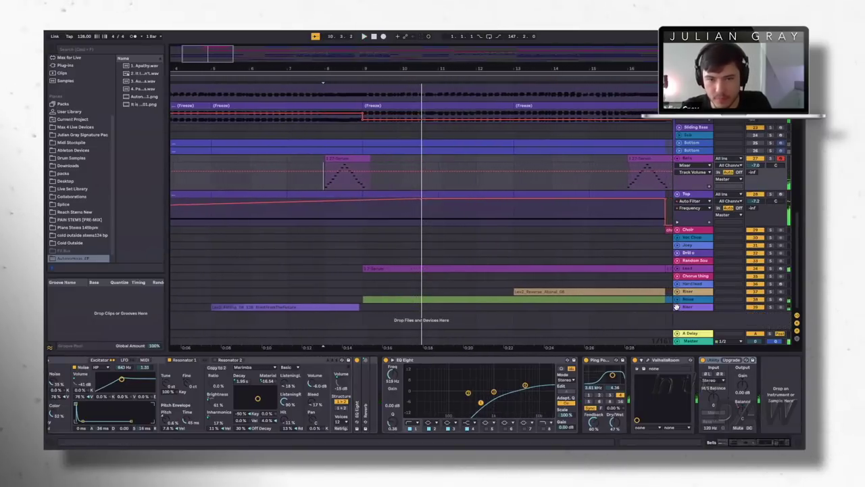
{"action": "scroll", "coordinate": [363, 214], "scroll_direction": "up", "scroll_amount": 5}
{"action": "key", "text": "space"}
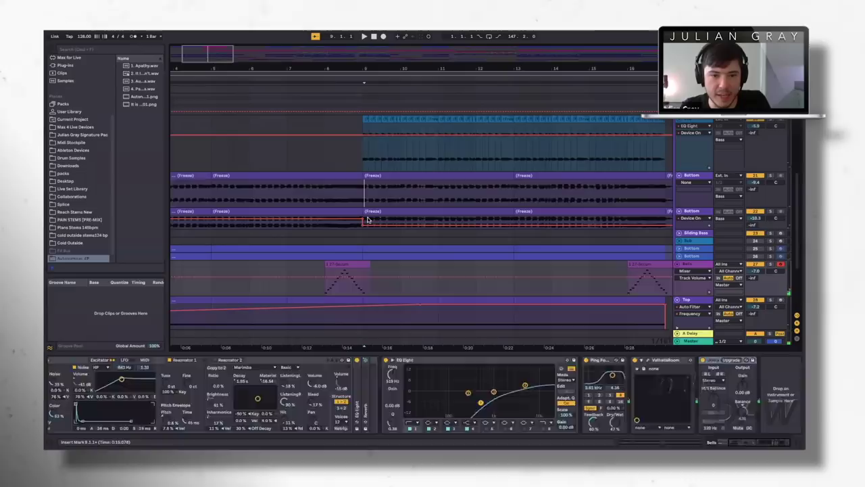
Inspect the EQ Eight on the lower Bottom track, selecting its bar 9 clip and comparing with bar 8.
{"action": "left_click", "coordinate": [374, 211]}
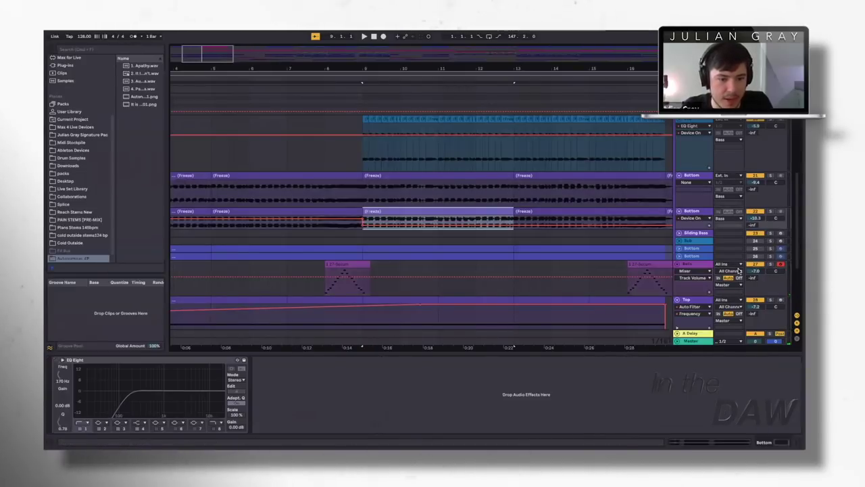
{"action": "left_click", "coordinate": [203, 363]}
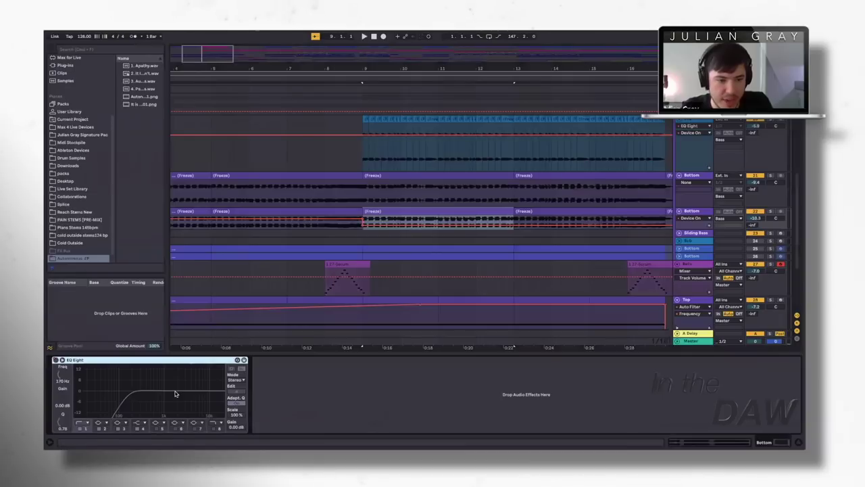
{"action": "left_click", "coordinate": [322, 224]}
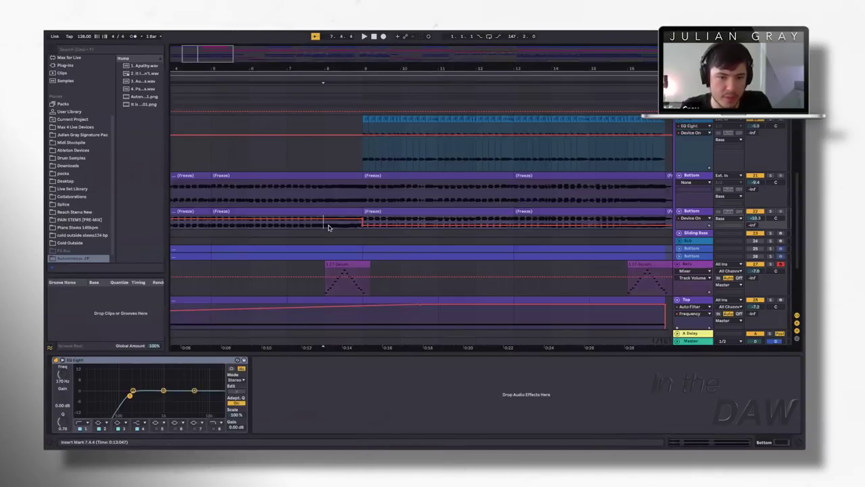
{"action": "left_click", "coordinate": [325, 227]}
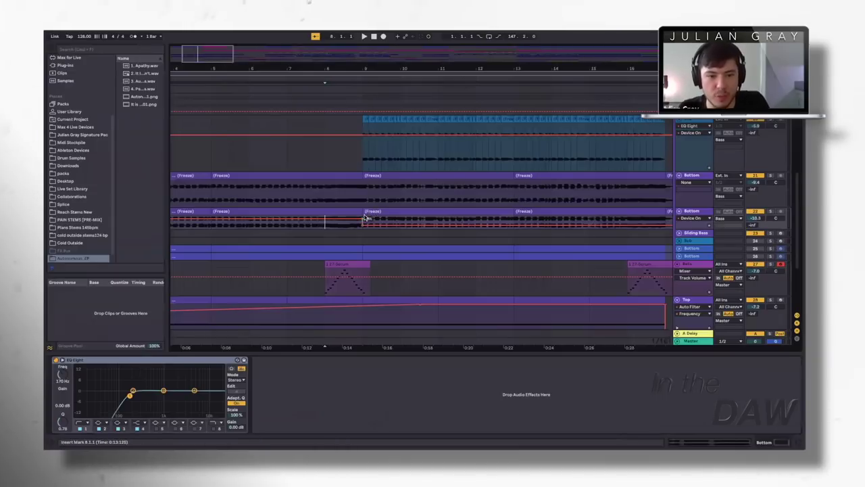
Play the transition into bar 9 from 8.4.1 on the upper Bottom track, then reposition the insert marker at 8.4.1.
{"action": "left_click", "coordinate": [354, 193]}
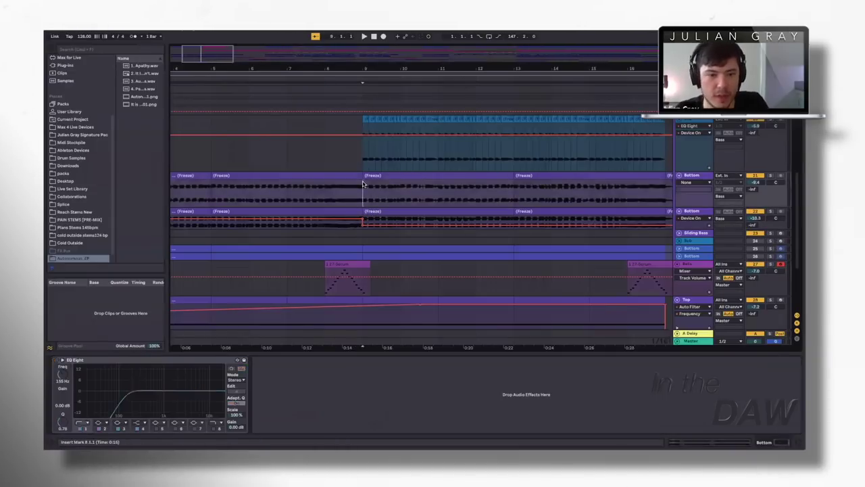
{"action": "left_click", "coordinate": [358, 193]}
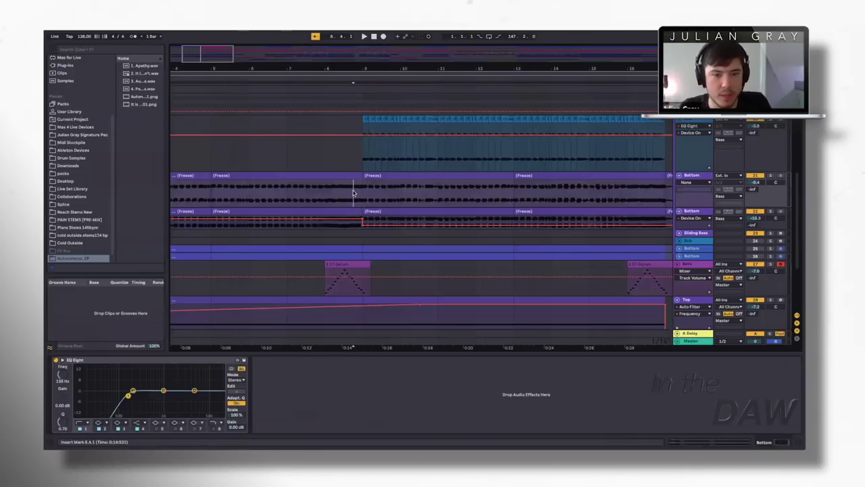
{"action": "key", "text": "space"}
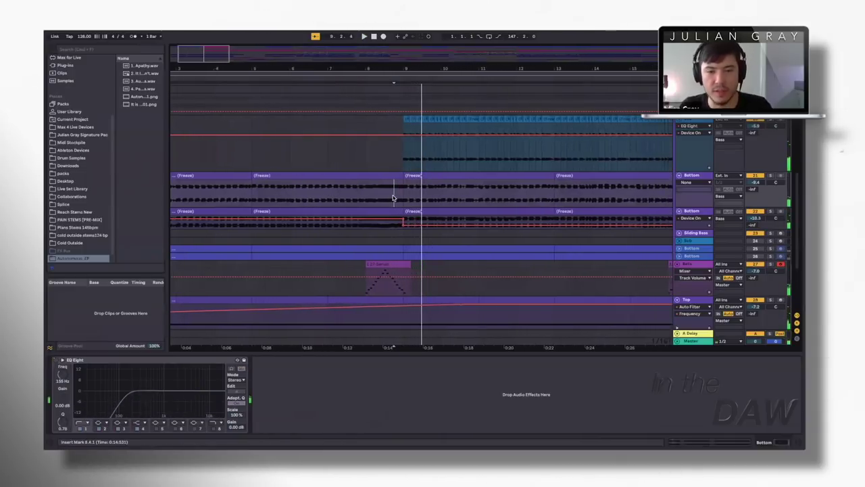
{"action": "key", "text": "space"}
{"action": "left_click", "coordinate": [401, 192]}
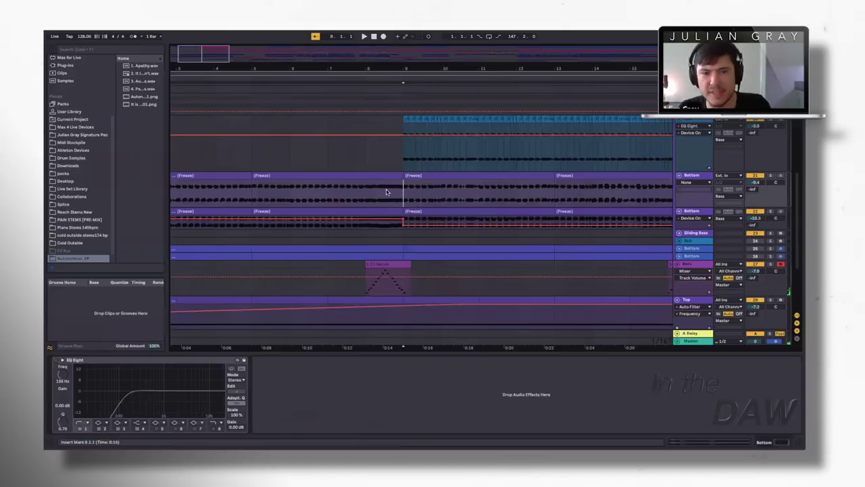
{"action": "left_click", "coordinate": [394, 192]}
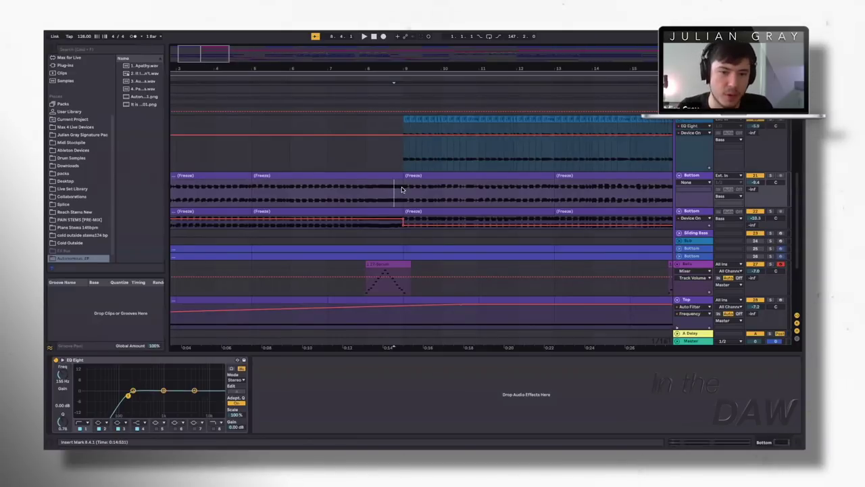
Select the last beat before bar 9, from 8.4.1 to 9.1.1, on the upper Bottom track, then deselect it.
{"action": "left_click", "coordinate": [403, 190]}
{"action": "left_click", "coordinate": [402, 190]}
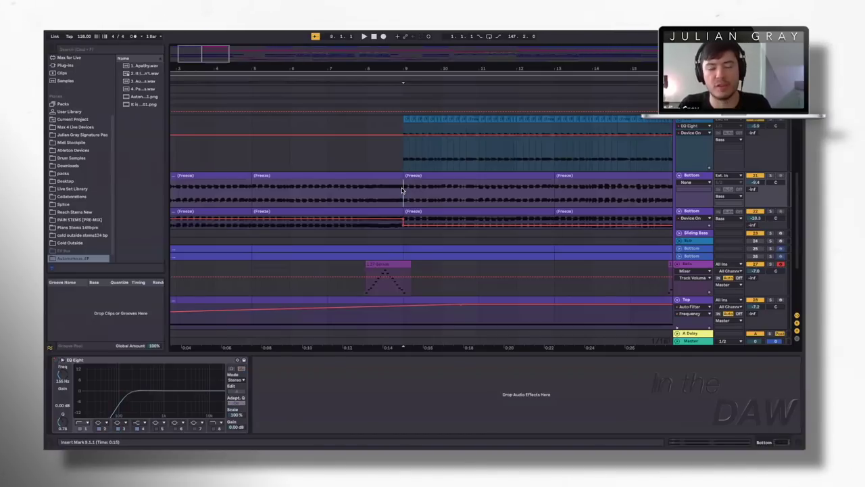
{"action": "left_click_drag", "start_coordinate": [402, 191], "coordinate": [392, 203]}
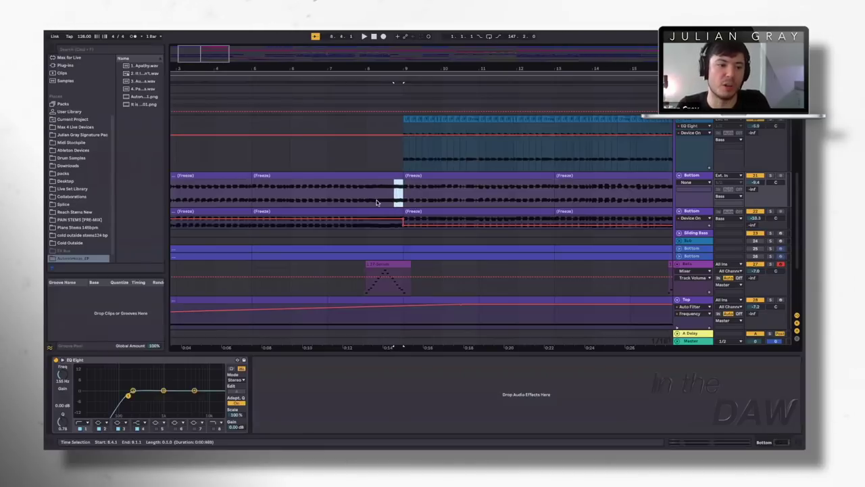
{"action": "left_click", "coordinate": [371, 195]}
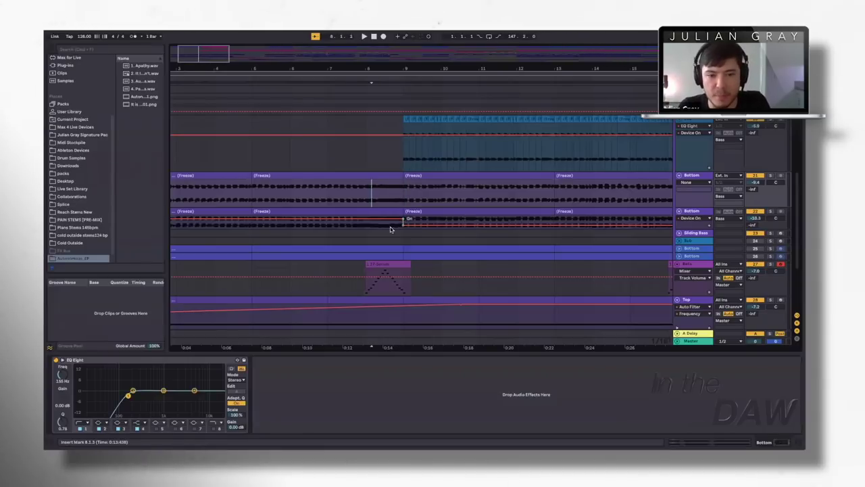
Place the insert marker at 8.4.1 on the lower Bottom track and play the arrangement from there.
{"action": "left_click", "coordinate": [374, 226]}
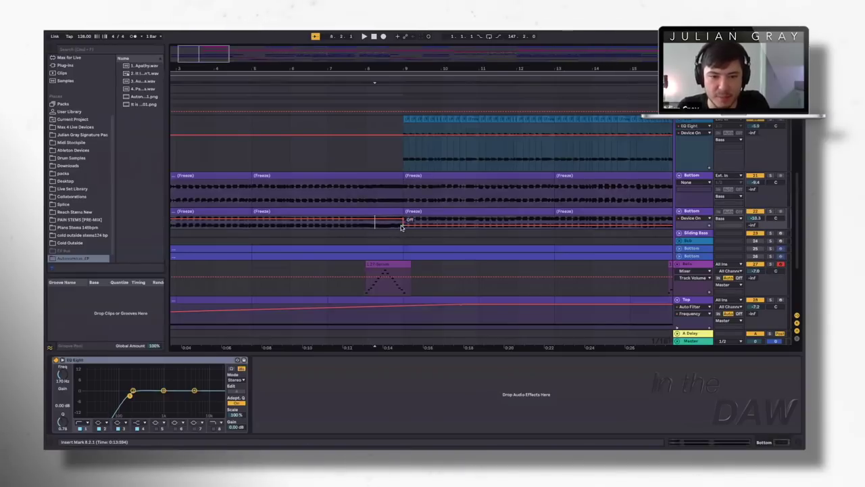
{"action": "left_click", "coordinate": [393, 224]}
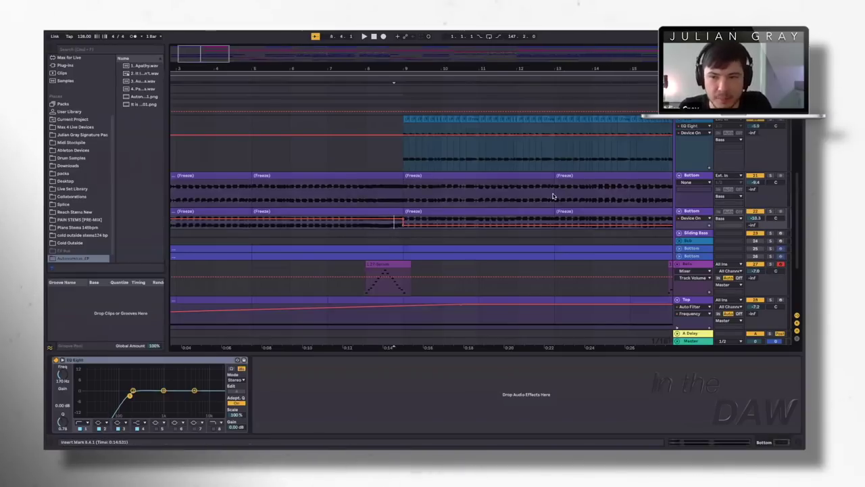
{"action": "key", "text": "space"}
{"action": "scroll", "coordinate": [557, 198], "scroll_direction": "right", "scroll_amount": 2}
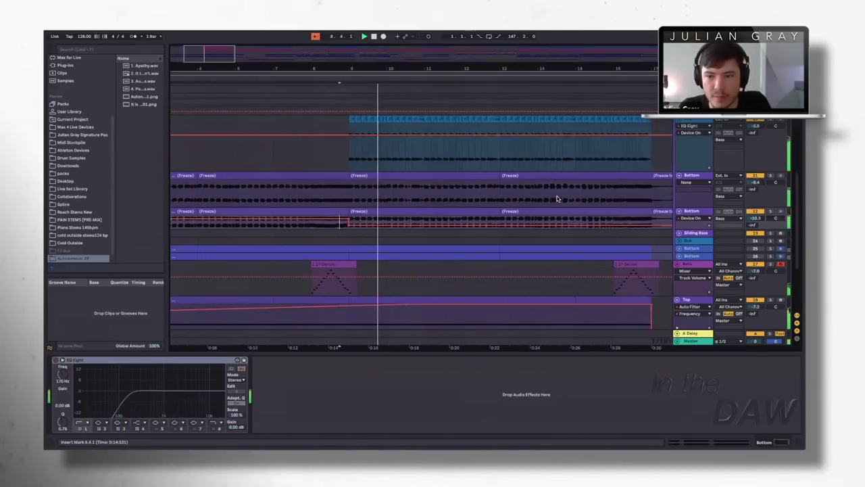
Stop playback and play the Sub track in solo from the start of bar 9.
{"action": "left_click", "coordinate": [345, 150]}
{"action": "key", "text": "space"}
{"action": "left_click", "coordinate": [344, 149]}
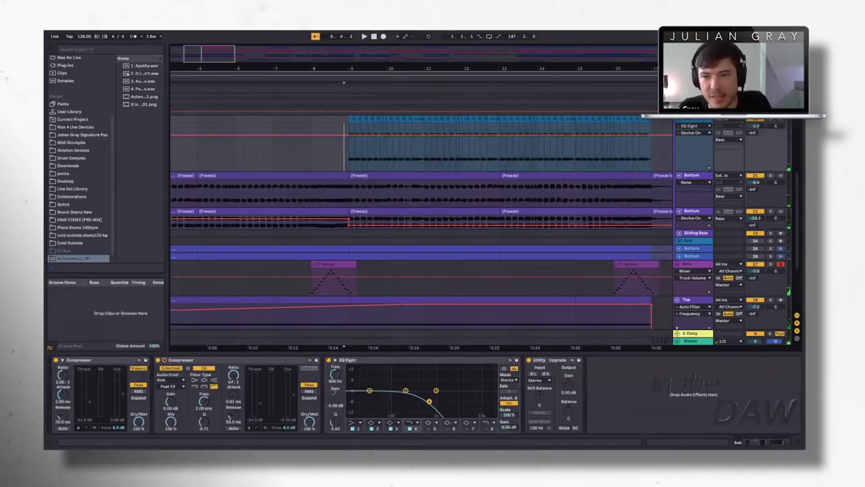
{"action": "left_click", "coordinate": [350, 157]}
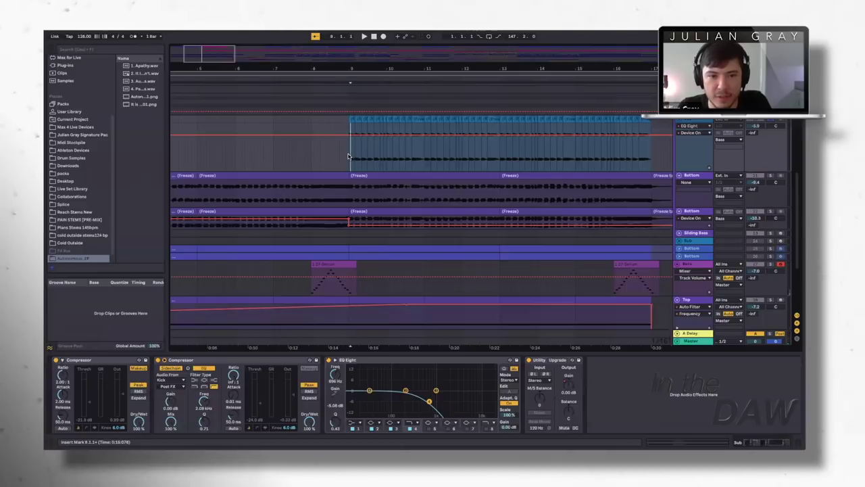
{"action": "key", "text": "space"}
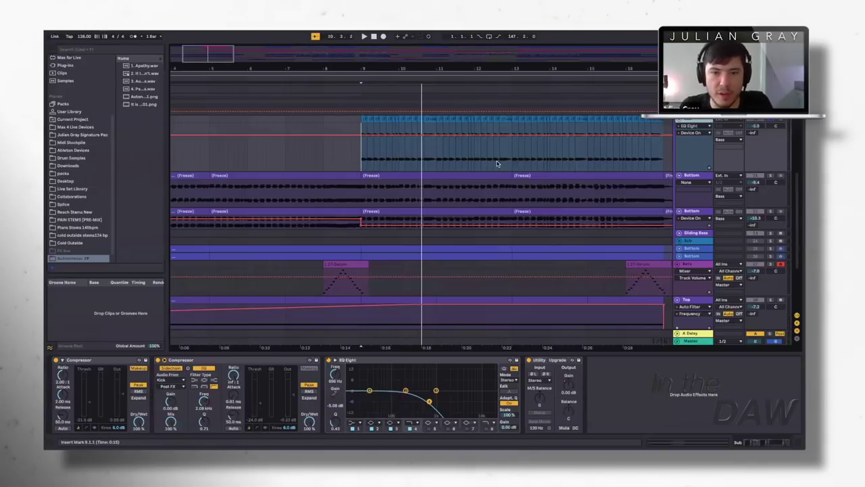
Place the insert marker at 13.1.1 on the Sub track, turn off its solo and select the track.
{"action": "scroll", "coordinate": [505, 174], "scroll_direction": "up", "scroll_amount": 4}
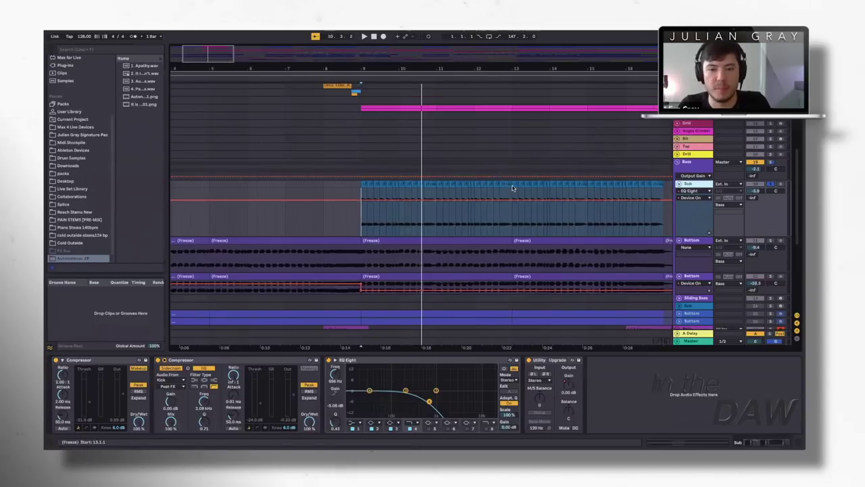
{"action": "left_click", "coordinate": [511, 185]}
{"action": "left_click", "coordinate": [710, 184]}
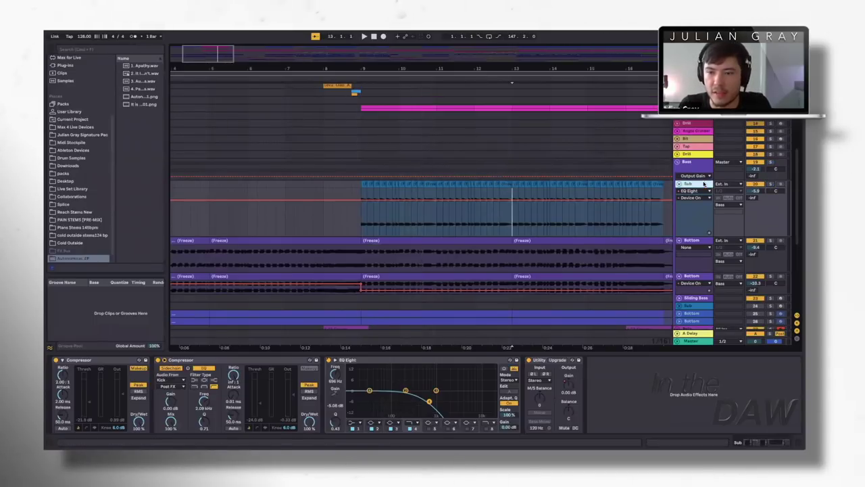
Unfold the Lead track and examine the notes of its clip starting at bar 9.
{"action": "scroll", "coordinate": [554, 185], "scroll_direction": "down", "scroll_amount": 3}
{"action": "scroll", "coordinate": [554, 187], "scroll_direction": "down", "scroll_amount": 2}
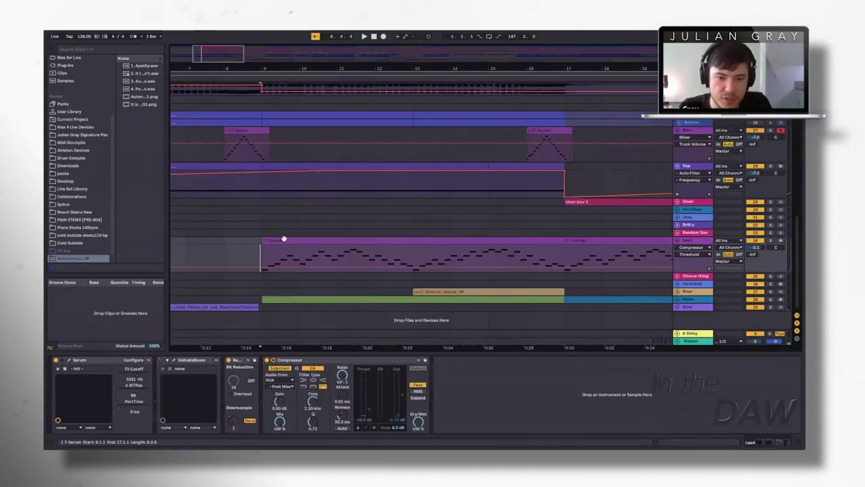
{"action": "double_click", "coordinate": [286, 240]}
{"action": "left_click", "coordinate": [300, 300]}
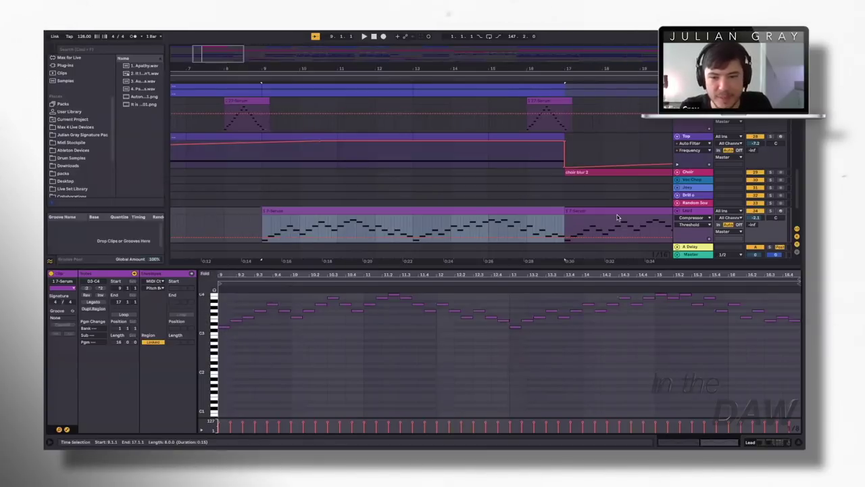
Show the Lead track's device chain and open its Serum instrument window.
{"action": "left_click", "coordinate": [764, 441]}
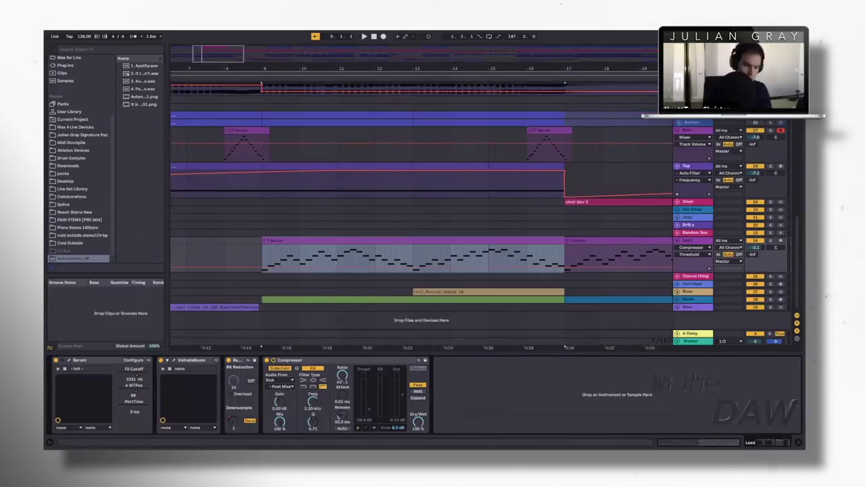
{"action": "left_click", "coordinate": [76, 359]}
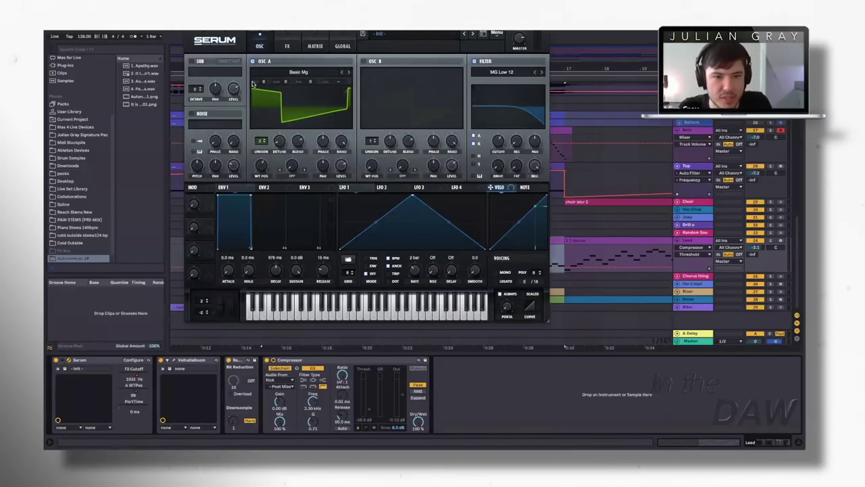
Close the Serum window and play the Lead track in solo from 9.1.1.
{"action": "key", "text": "space"}
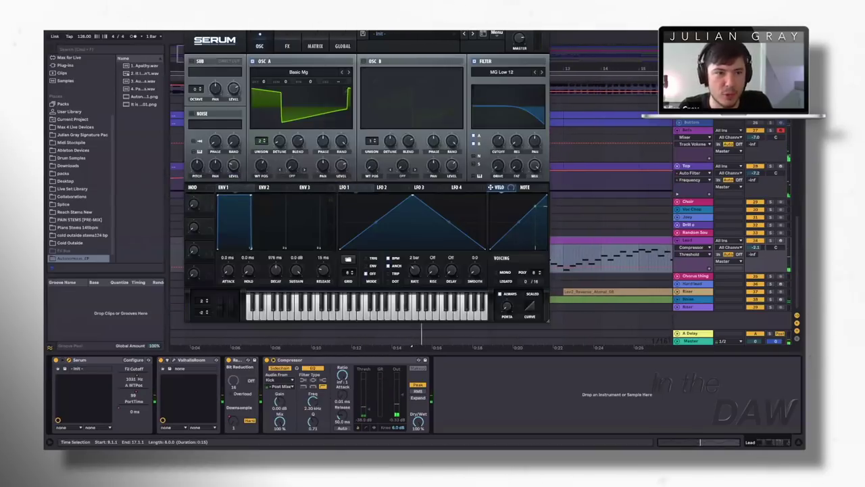
{"action": "left_click", "coordinate": [189, 31]}
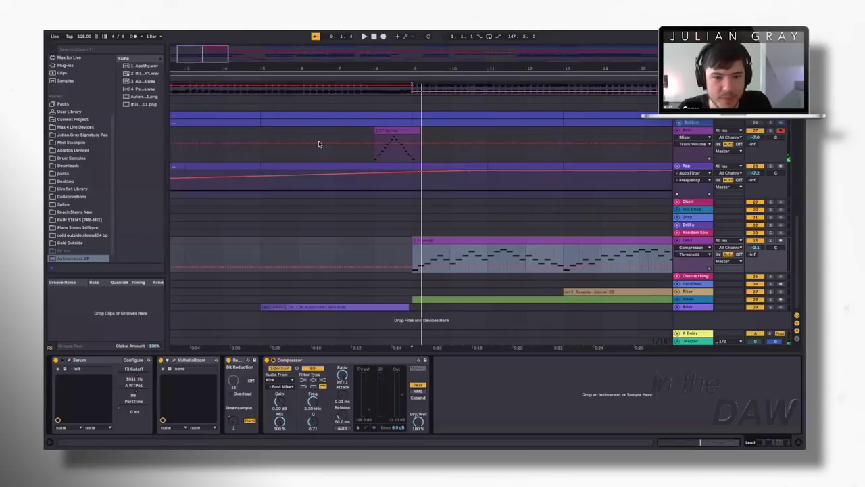
{"action": "left_click", "coordinate": [411, 253]}
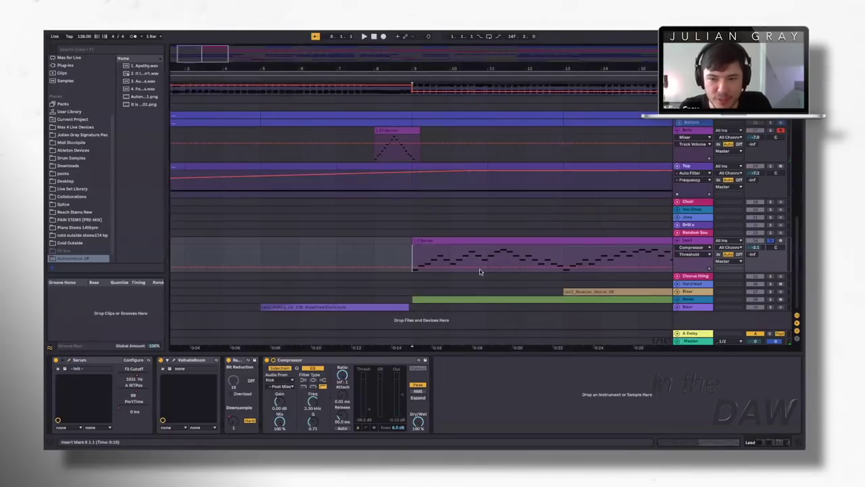
{"action": "key", "text": "space"}
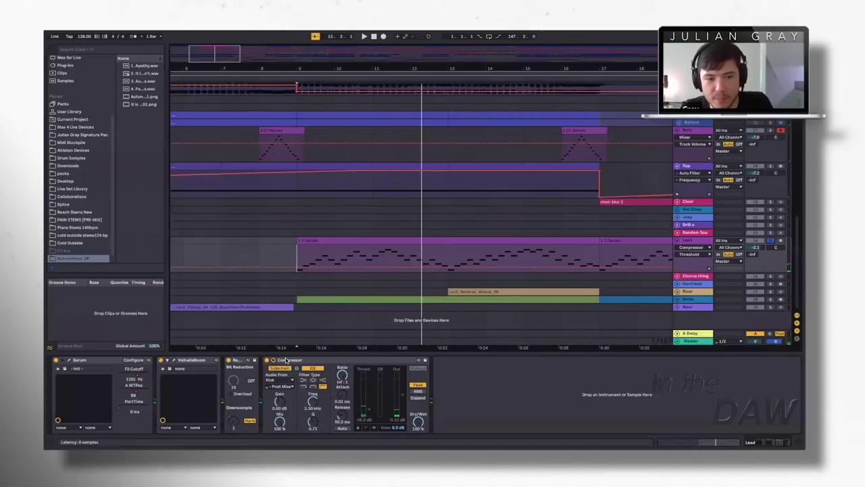
Show the Redux Sample Hard automation on the Lead track and play its held note leading into bar 49.
{"action": "left_click", "coordinate": [239, 376]}
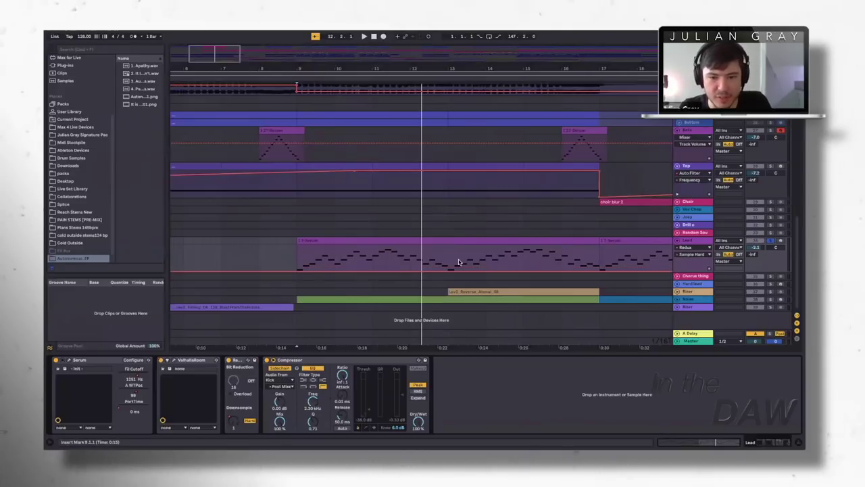
{"action": "scroll", "coordinate": [456, 262], "scroll_direction": "right", "scroll_amount": 10}
{"action": "scroll", "coordinate": [457, 262], "scroll_direction": "right", "scroll_amount": 15}
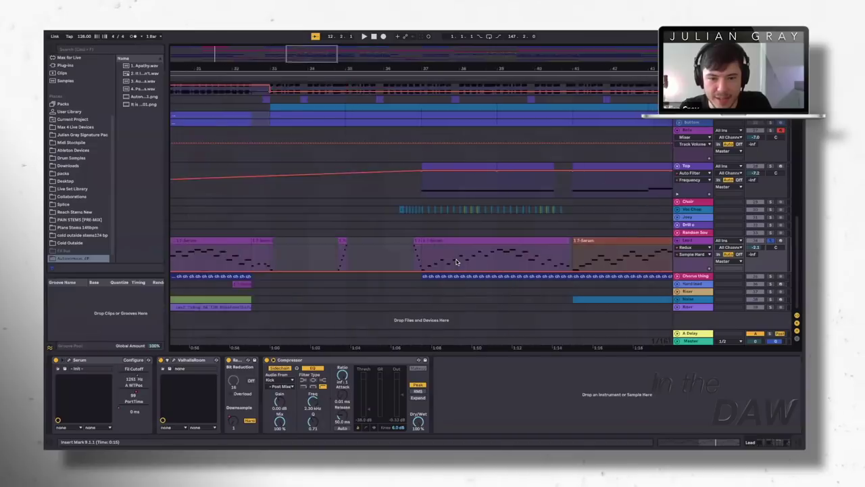
{"action": "scroll", "coordinate": [458, 262], "scroll_direction": "left", "scroll_amount": 5}
{"action": "left_click", "coordinate": [497, 255]}
{"action": "key", "text": "space"}
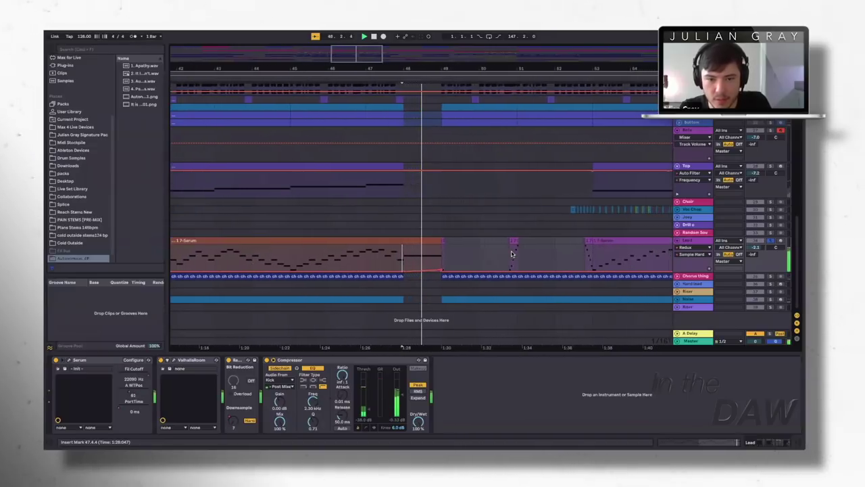
{"action": "key", "text": "space"}
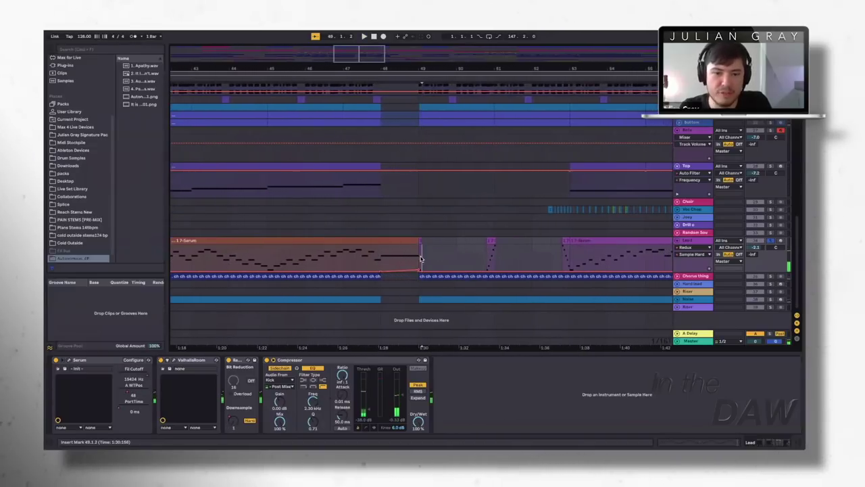
Return the insert marker to bar 9 on the Lead track and open its ValhallaRoom window.
{"action": "scroll", "coordinate": [422, 260], "scroll_direction": "left", "scroll_amount": 20}
{"action": "scroll", "coordinate": [421, 259], "scroll_direction": "left", "scroll_amount": 3}
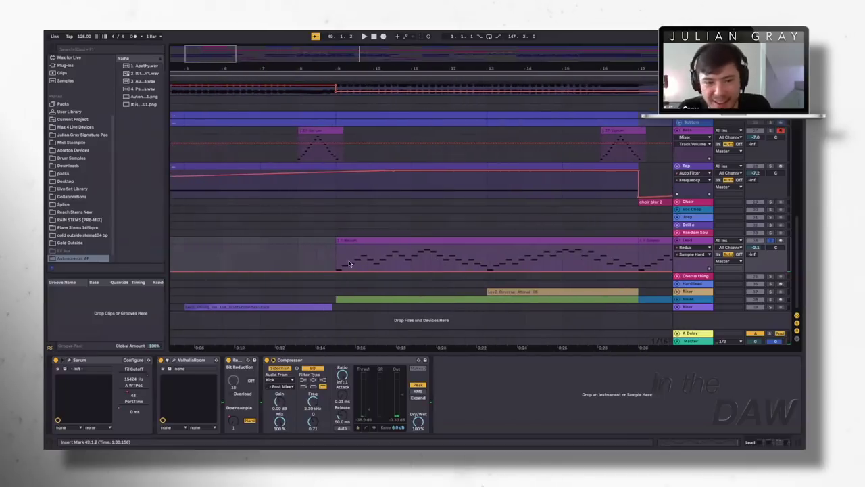
{"action": "left_click", "coordinate": [339, 258]}
{"action": "left_click", "coordinate": [173, 360]}
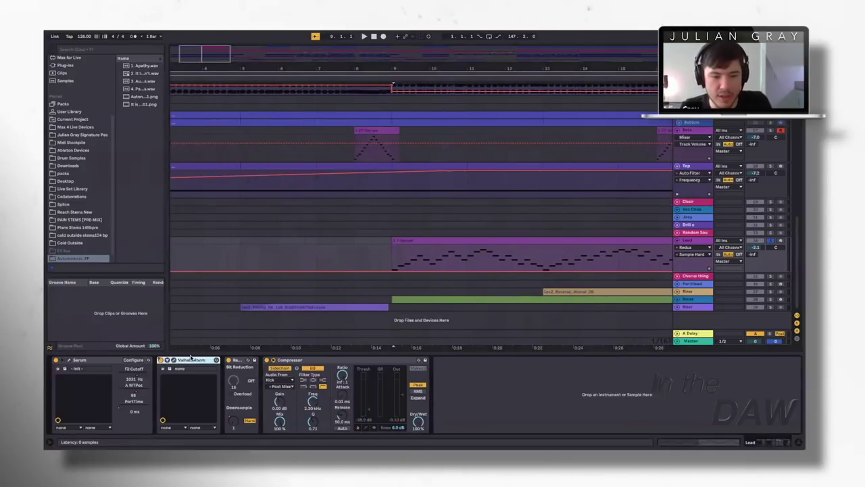
{"action": "left_click", "coordinate": [173, 360]}
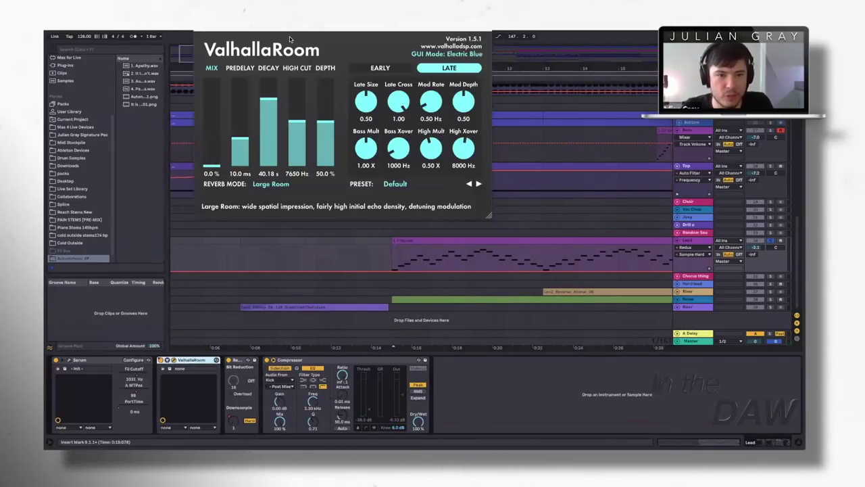
Check the ValhallaRoom mix on the Lead track at 49.1.1 and at 48.1.1.
{"action": "scroll", "coordinate": [579, 225], "scroll_direction": "right", "scroll_amount": 5}
{"action": "scroll", "coordinate": [578, 222], "scroll_direction": "right", "scroll_amount": 10}
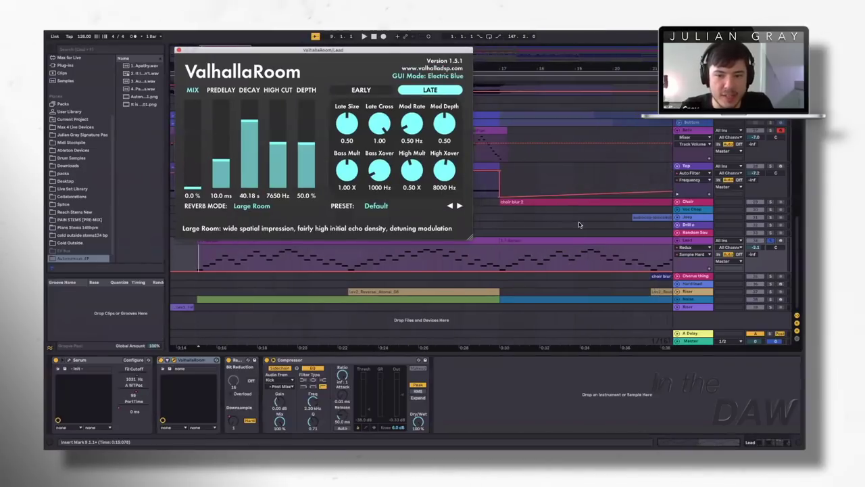
{"action": "scroll", "coordinate": [575, 221], "scroll_direction": "right", "scroll_amount": 15}
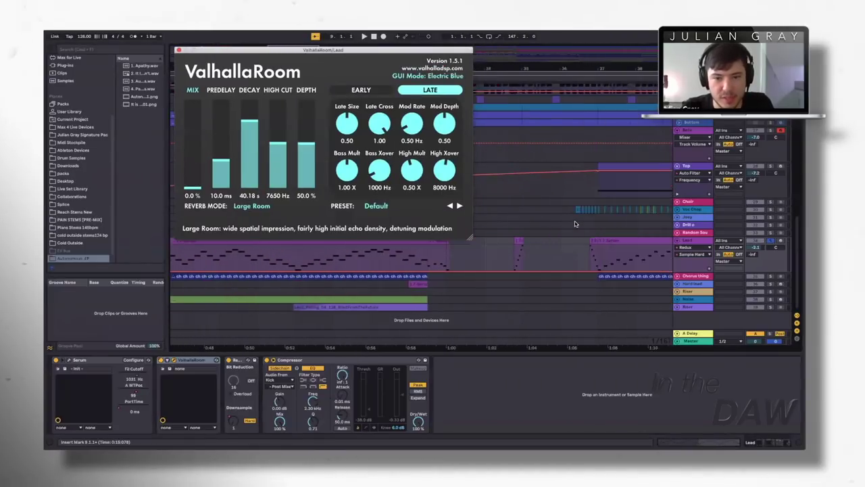
{"action": "left_click", "coordinate": [451, 254]}
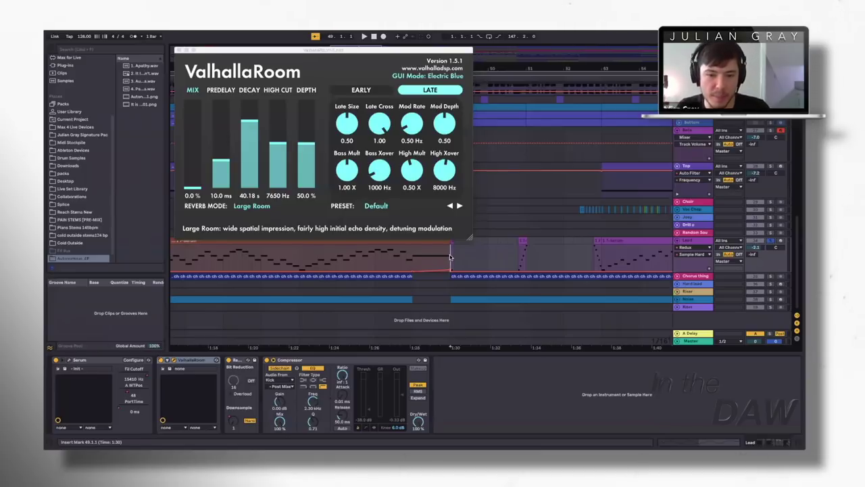
{"action": "left_click", "coordinate": [411, 258]}
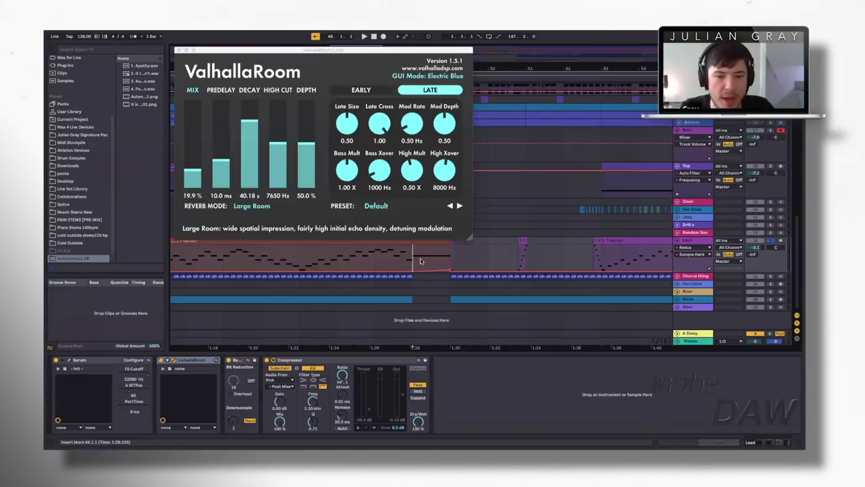
Check the ValhallaRoom mix on the Lead track at 17.1.1 and just before it at 16.4.1.
{"action": "scroll", "coordinate": [456, 263], "scroll_direction": "left", "scroll_amount": 5}
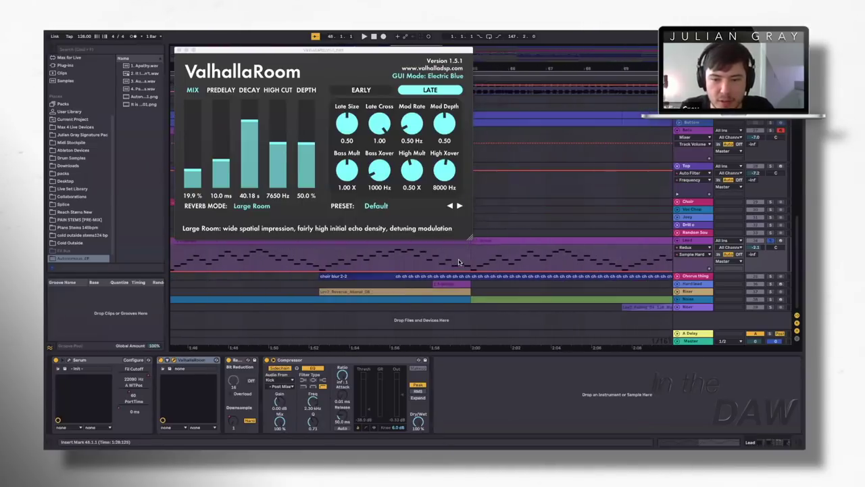
{"action": "scroll", "coordinate": [521, 263], "scroll_direction": "left", "scroll_amount": 15}
{"action": "left_click", "coordinate": [582, 263]}
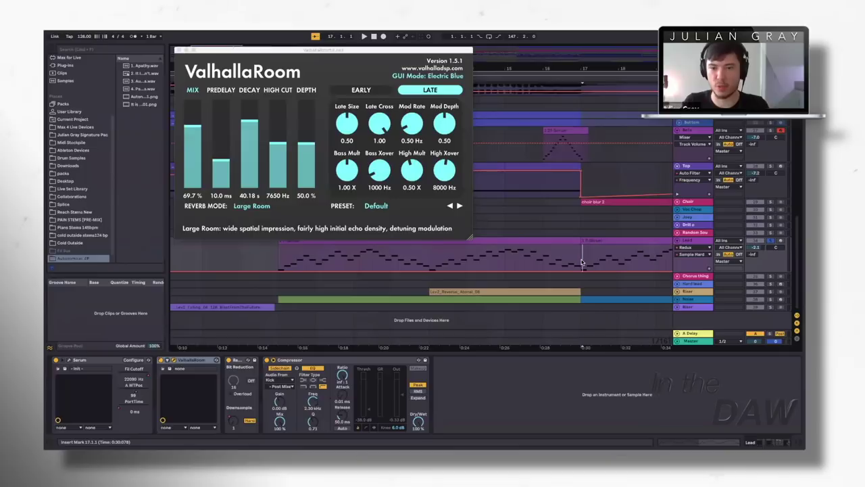
{"action": "left_click", "coordinate": [581, 263]}
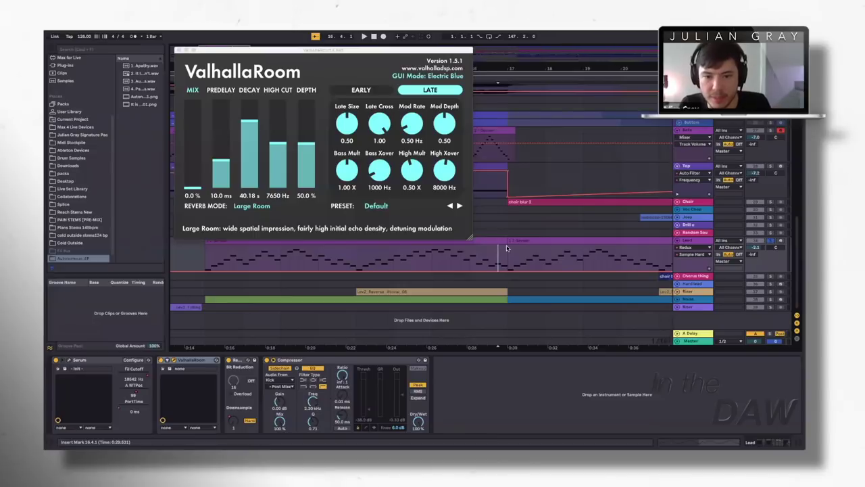
Display the ValhallaRoom mix automation on the Lead track, audition it around bars 16 to 24, and close the reverb window.
{"action": "scroll", "coordinate": [506, 248], "scroll_direction": "right", "scroll_amount": 3}
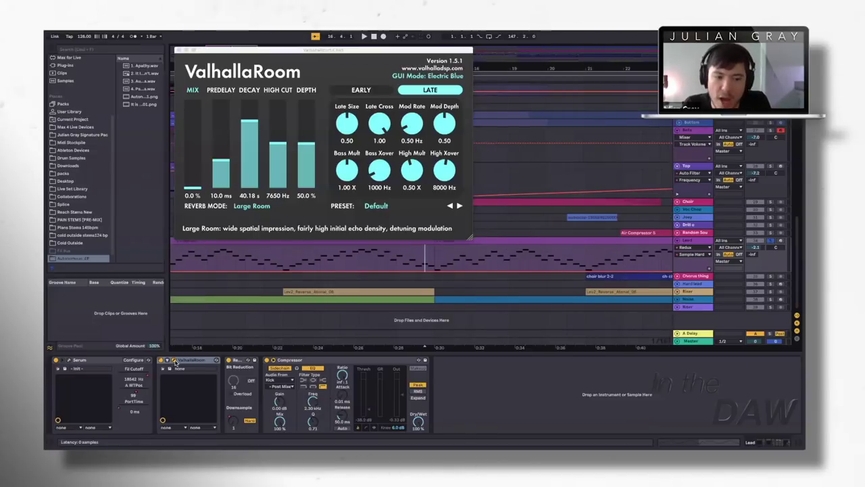
{"action": "scroll", "coordinate": [460, 286], "scroll_direction": "right", "scroll_amount": 10}
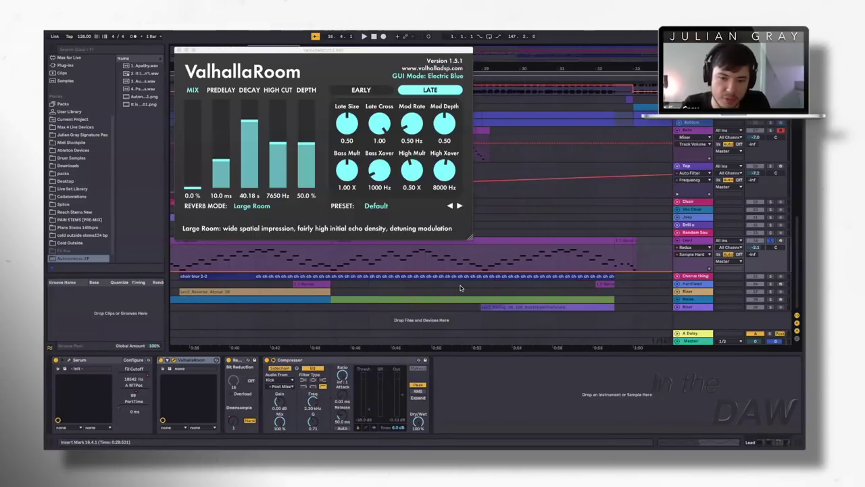
{"action": "scroll", "coordinate": [461, 286], "scroll_direction": "right", "scroll_amount": 5}
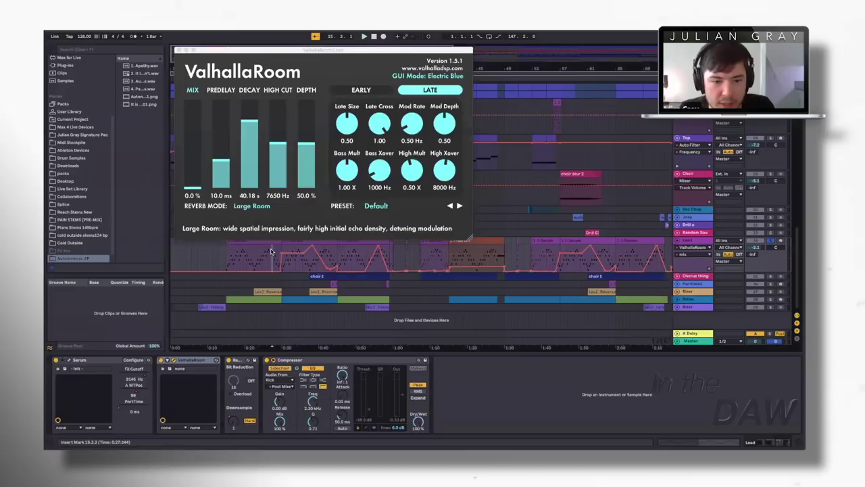
{"action": "left_click", "coordinate": [276, 250]}
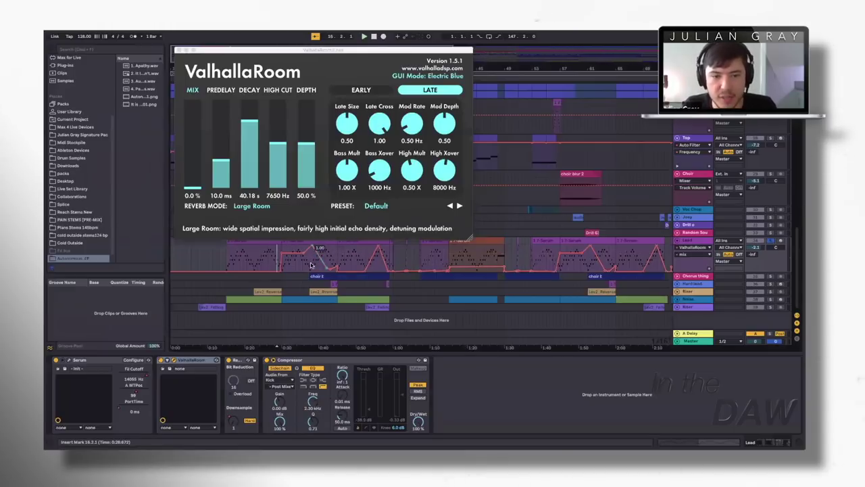
{"action": "left_click", "coordinate": [336, 258]}
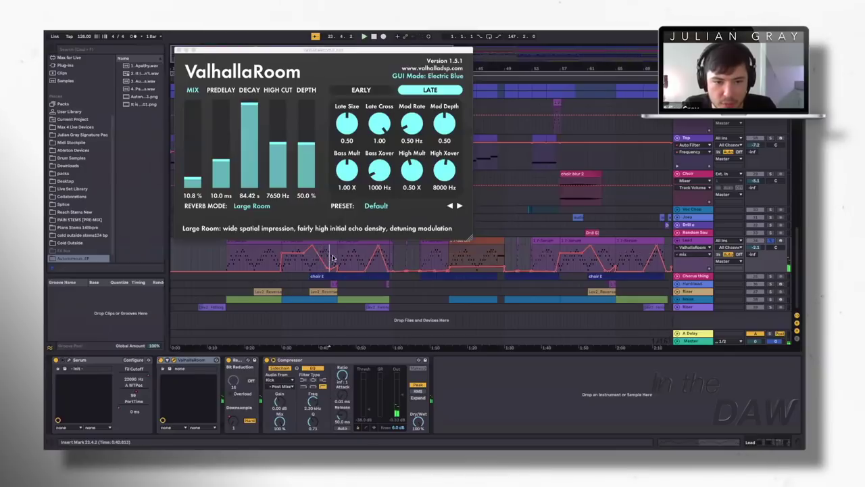
{"action": "left_click", "coordinate": [340, 258]}
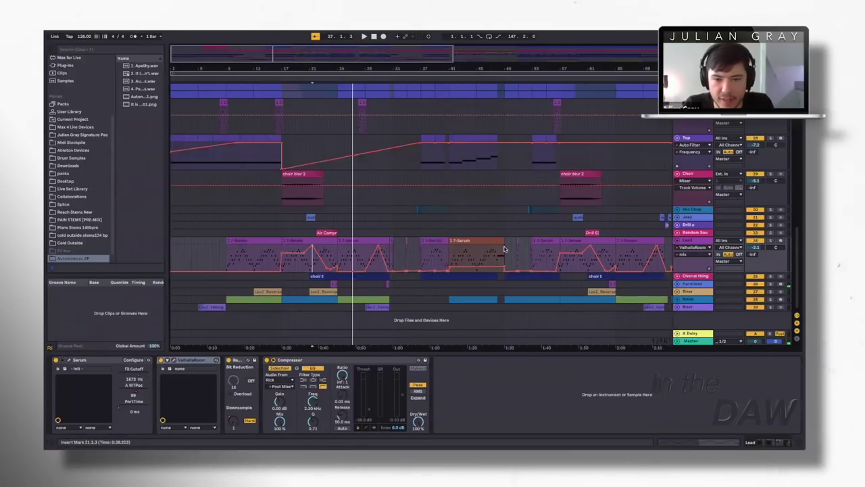
Compare the Lead's reverb mix automation across the arrangement and place the insert marker at 16.1.3 on the Choir track.
{"action": "scroll", "coordinate": [503, 249], "scroll_direction": "right", "scroll_amount": 10}
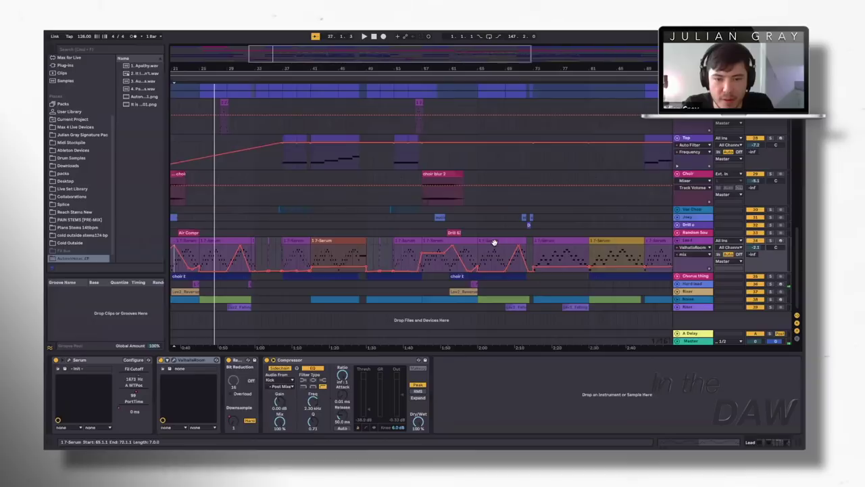
{"action": "scroll", "coordinate": [494, 242], "scroll_direction": "left", "scroll_amount": 8}
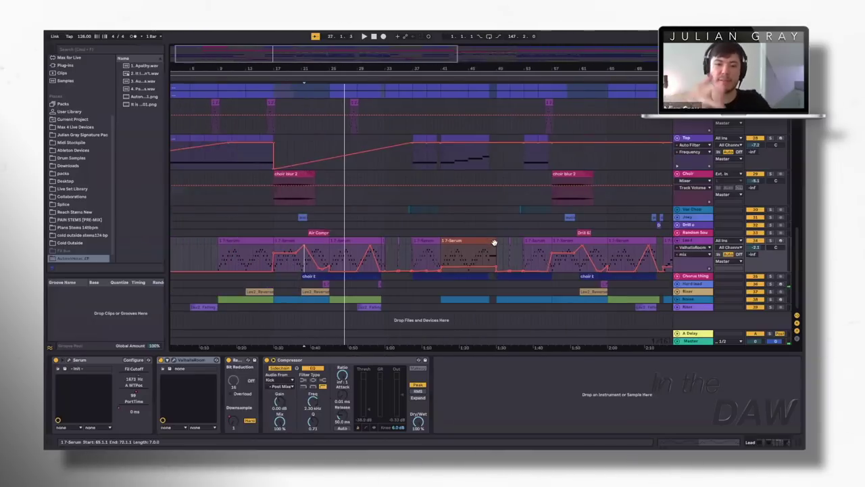
{"action": "left_click", "coordinate": [269, 199]}
{"action": "scroll", "coordinate": [269, 199], "scroll_direction": "up", "scroll_amount": 10}
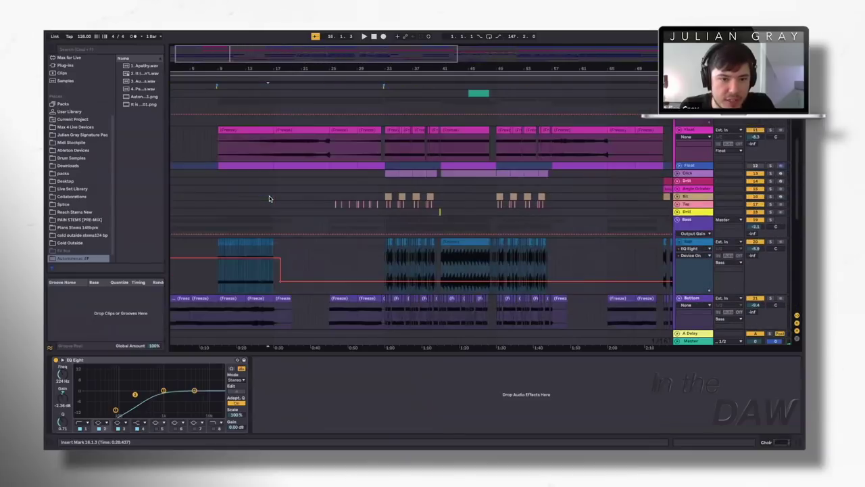
{"action": "scroll", "coordinate": [287, 247], "scroll_direction": "down", "scroll_amount": 3}
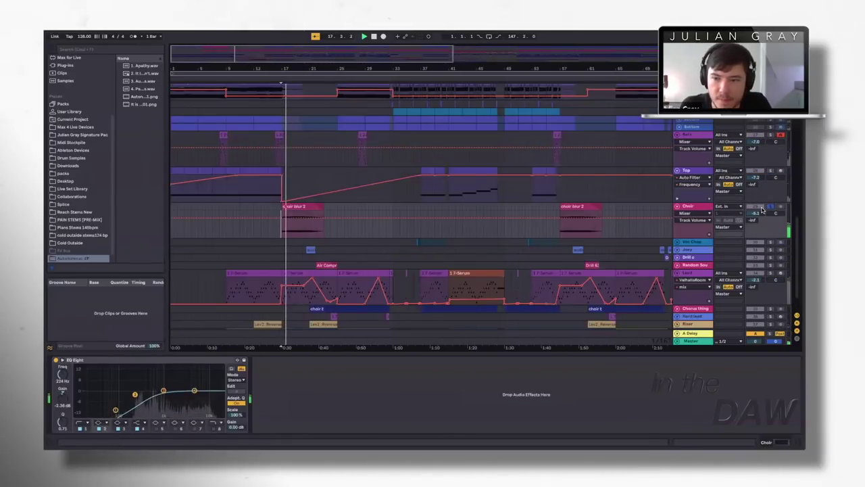
Stop playback and play the Choir track in solo from 17.1.1.
{"action": "key", "text": "space"}
{"action": "left_click", "coordinate": [281, 228]}
{"action": "left_click", "coordinate": [282, 231]}
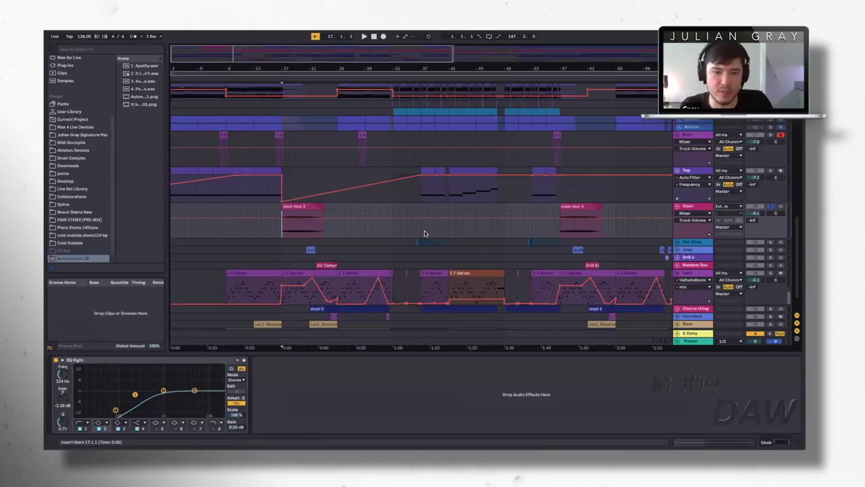
{"action": "key", "text": "space"}
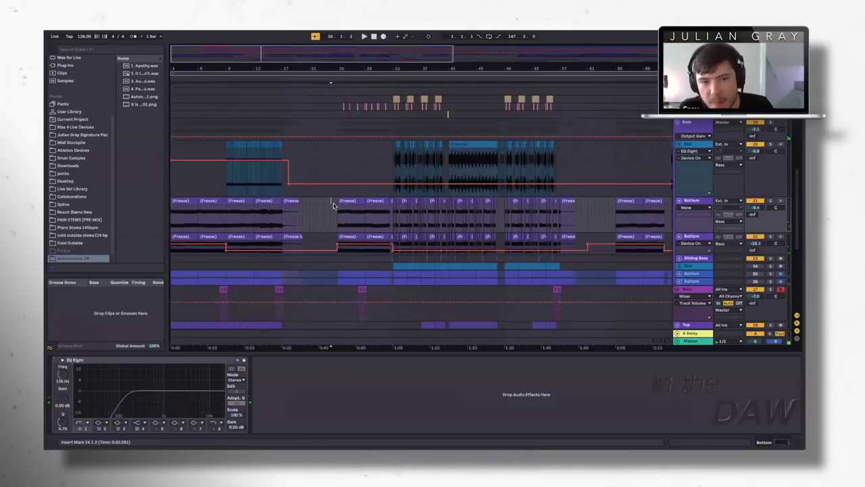
Audition the Lead track's reverb mix rise from 28.1.4 and 28.4.4.
{"action": "scroll", "coordinate": [337, 208], "scroll_direction": "up", "scroll_amount": 10}
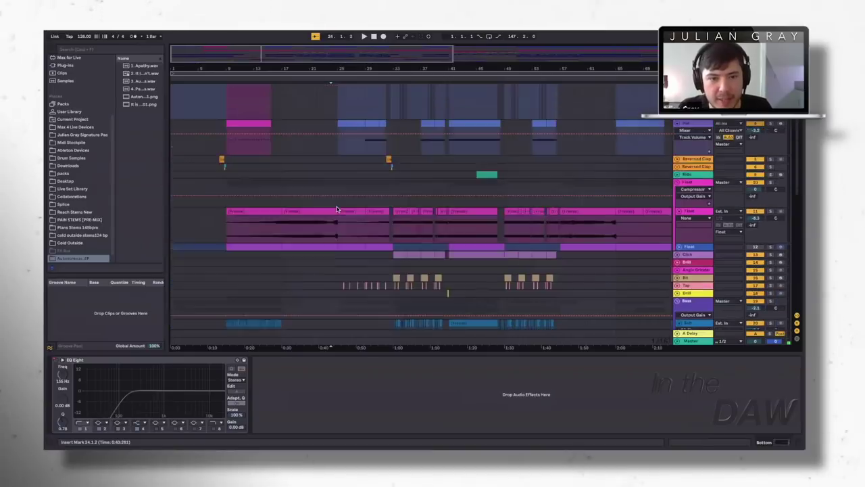
{"action": "scroll", "coordinate": [337, 206], "scroll_direction": "down", "scroll_amount": 10}
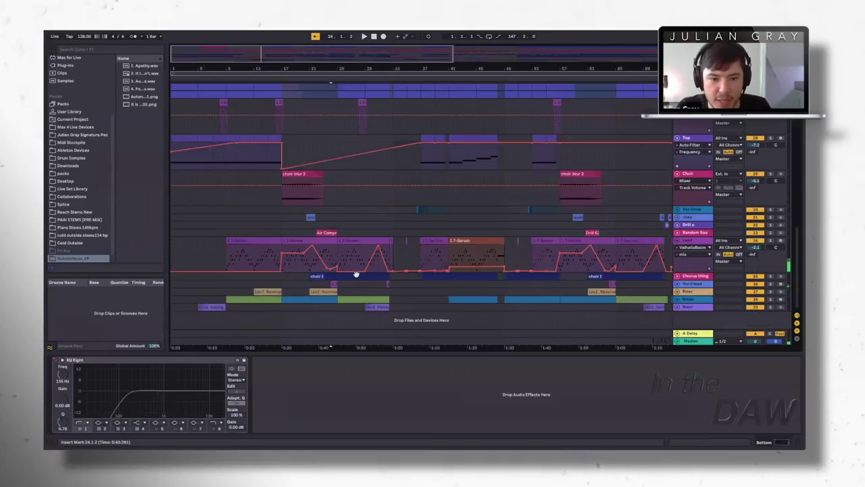
{"action": "left_click", "coordinate": [340, 256]}
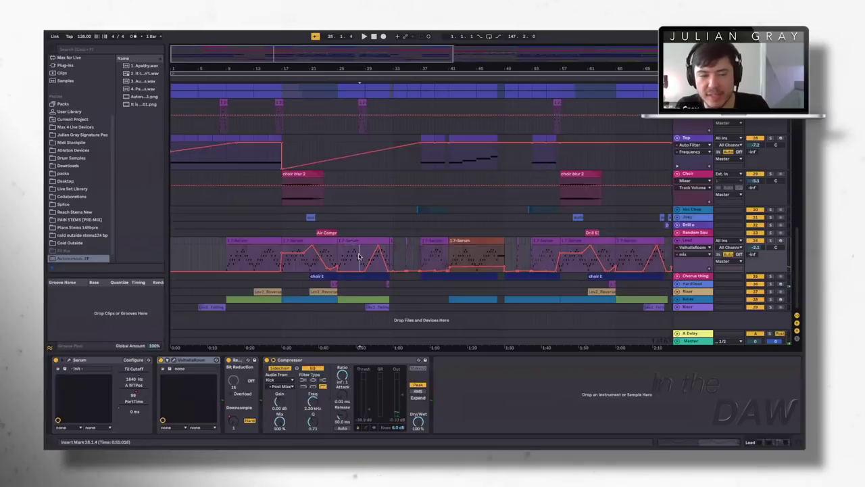
{"action": "left_click", "coordinate": [365, 251]}
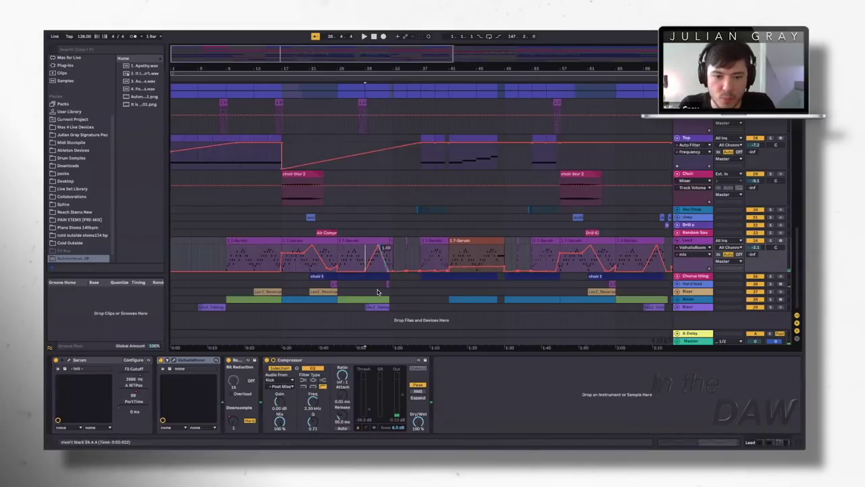
{"action": "scroll", "coordinate": [434, 222], "scroll_direction": "up", "scroll_amount": 10}
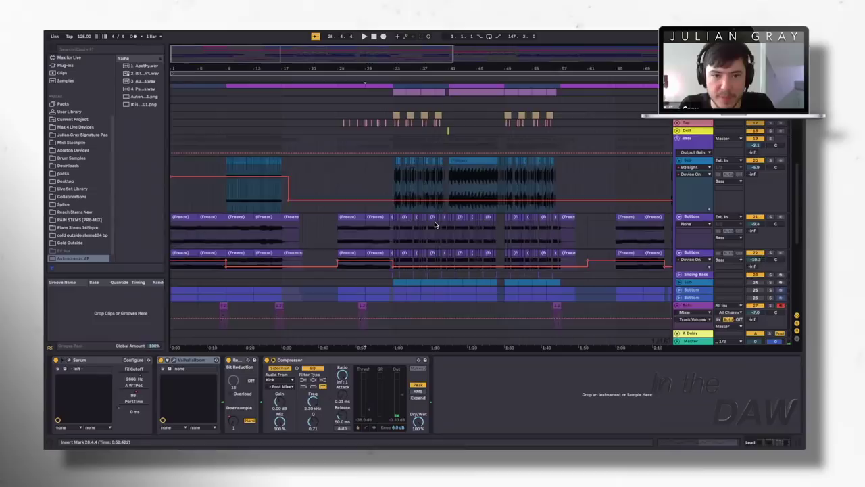
Play the full mix from 31.1.1 into the drop and place the insert marker at 33.1.1 on the Sub track.
{"action": "scroll", "coordinate": [428, 222], "scroll_direction": "up", "scroll_amount": 5}
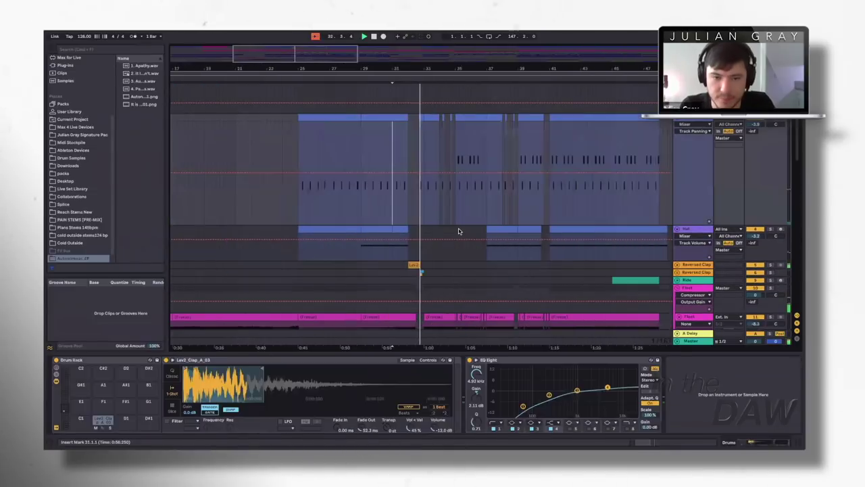
{"action": "scroll", "coordinate": [459, 231], "scroll_direction": "down", "scroll_amount": 1}
{"action": "scroll", "coordinate": [459, 231], "scroll_direction": "down", "scroll_amount": 6}
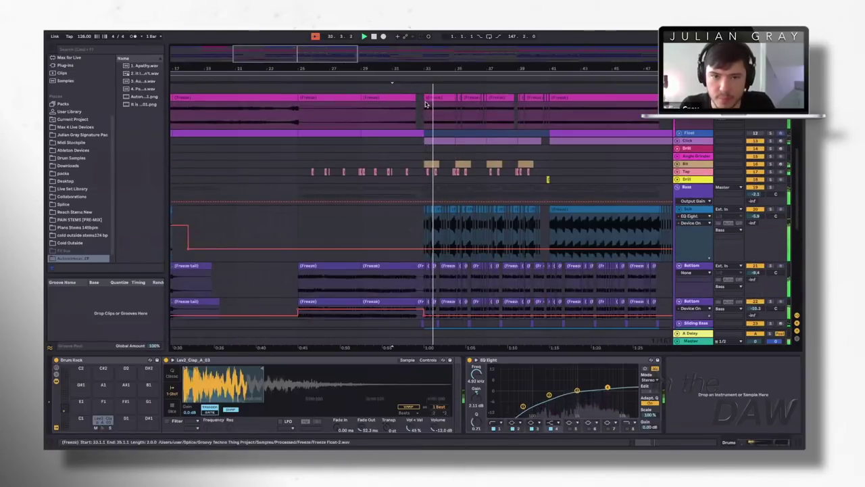
{"action": "left_click", "coordinate": [422, 234]}
{"action": "left_click", "coordinate": [422, 226]}
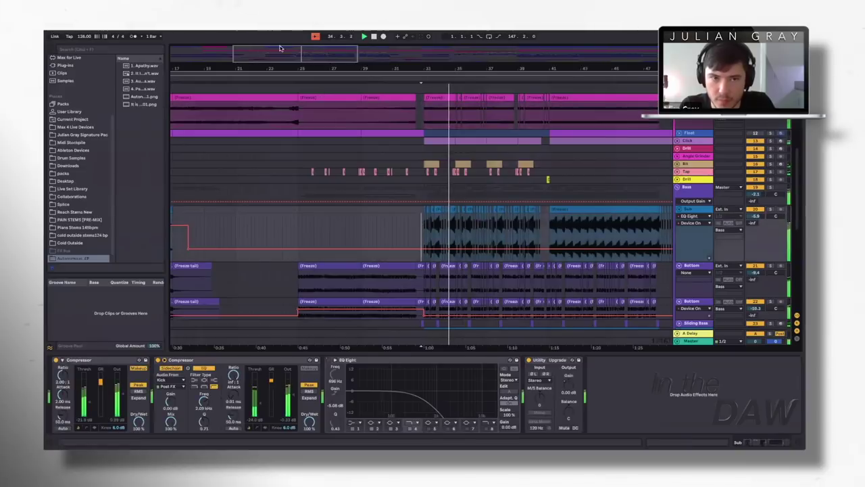
{"action": "left_click_drag", "start_coordinate": [281, 48], "coordinate": [291, 50]}
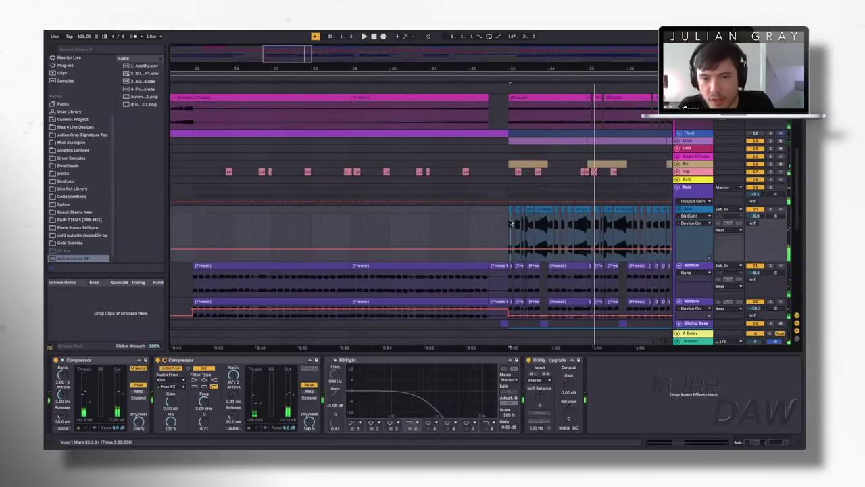
Audition the chopped Sub track in solo from 33.1.1, stopping playback and selecting its long clip before bar 36.
{"action": "left_click", "coordinate": [510, 216]}
{"action": "left_click", "coordinate": [506, 211]}
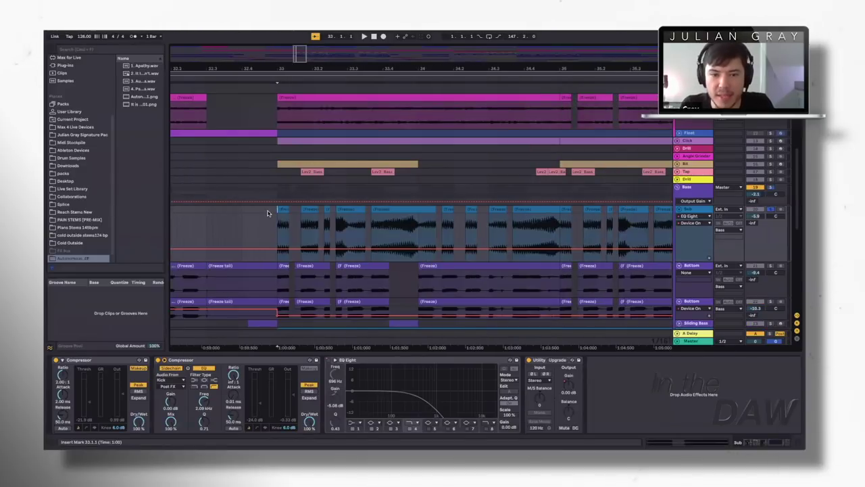
{"action": "key", "text": "space"}
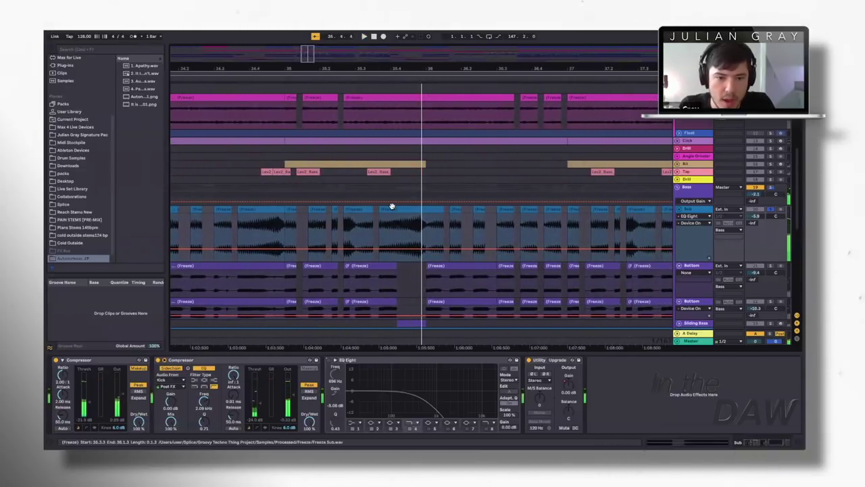
{"action": "left_click", "coordinate": [392, 205]}
{"action": "key", "text": "space"}
{"action": "scroll", "coordinate": [393, 205], "scroll_direction": "left", "scroll_amount": 3}
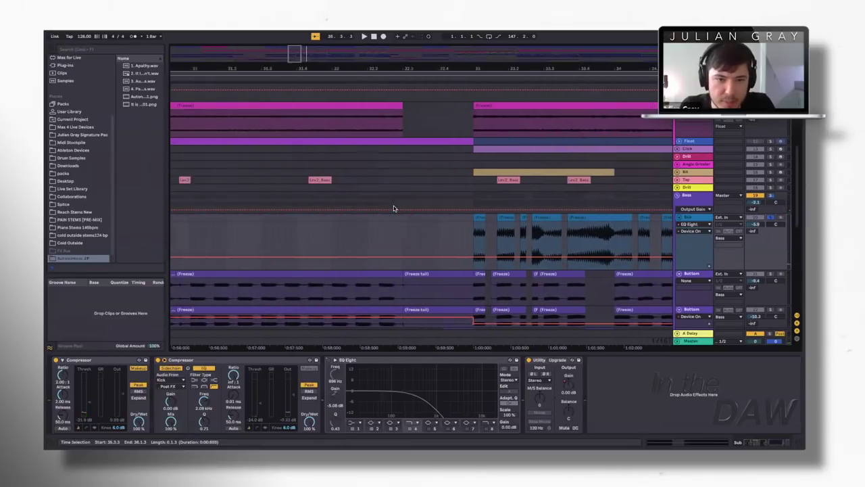
Try extending the first Sub clip over the chopped clips from 33.1.1 to 34.3.3 and audition the unbroken bass.
{"action": "left_click", "coordinate": [397, 216]}
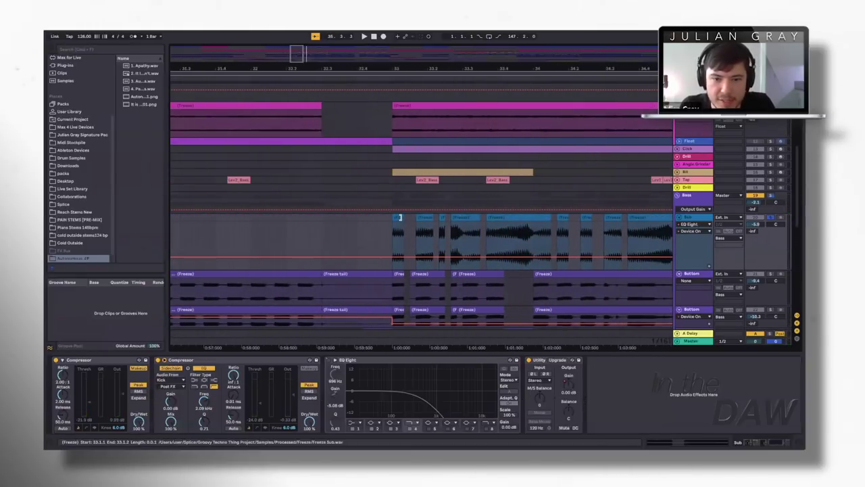
{"action": "left_click_drag", "start_coordinate": [426, 220], "coordinate": [611, 224]}
{"action": "left_click", "coordinate": [381, 234]}
{"action": "left_click", "coordinate": [477, 215]}
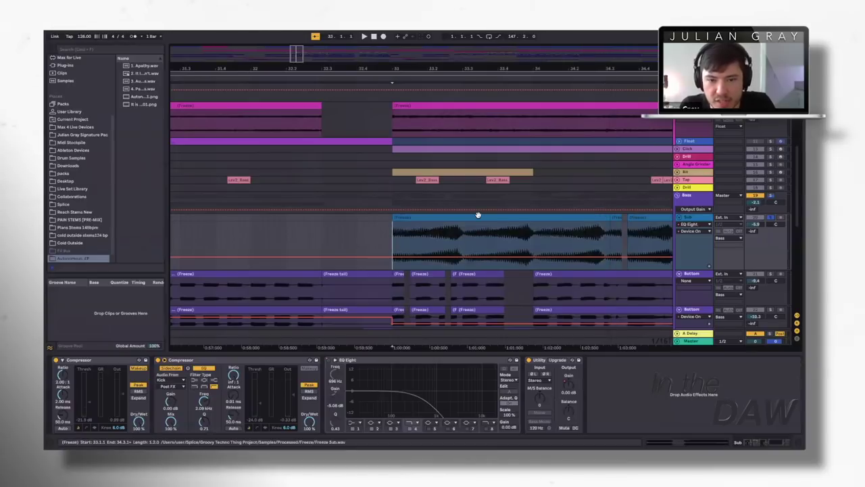
{"action": "left_click", "coordinate": [478, 215]}
{"action": "key", "text": "space"}
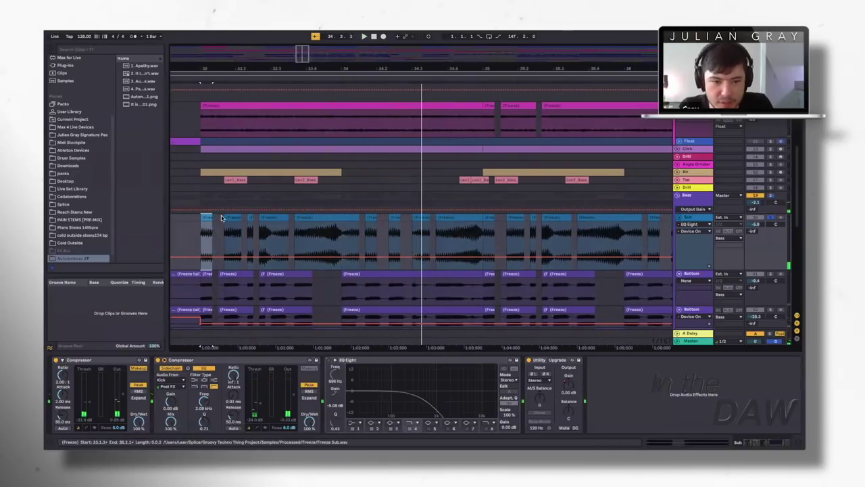
Inspect the short Sub clips at 33.1.1 and 33.1.3 and replay the soloed Sub track from 33.1.1.
{"action": "scroll", "coordinate": [280, 216], "scroll_direction": "left", "scroll_amount": 3}
{"action": "left_click", "coordinate": [281, 227]}
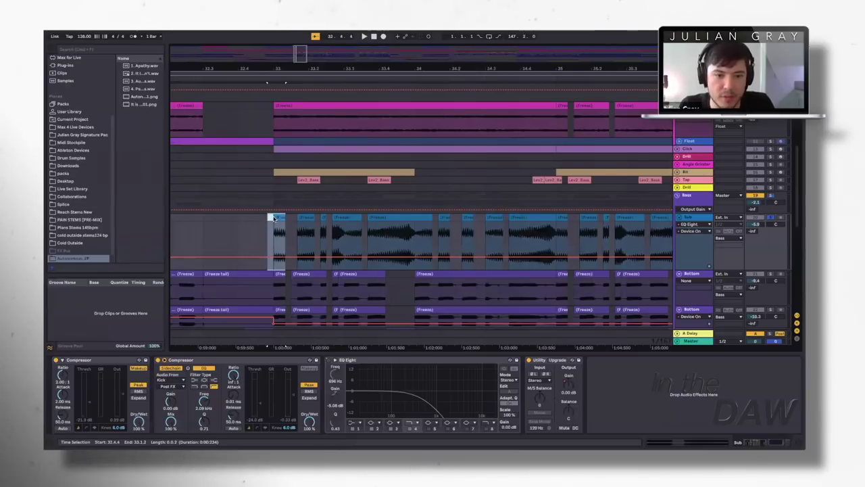
{"action": "left_click", "coordinate": [301, 215]}
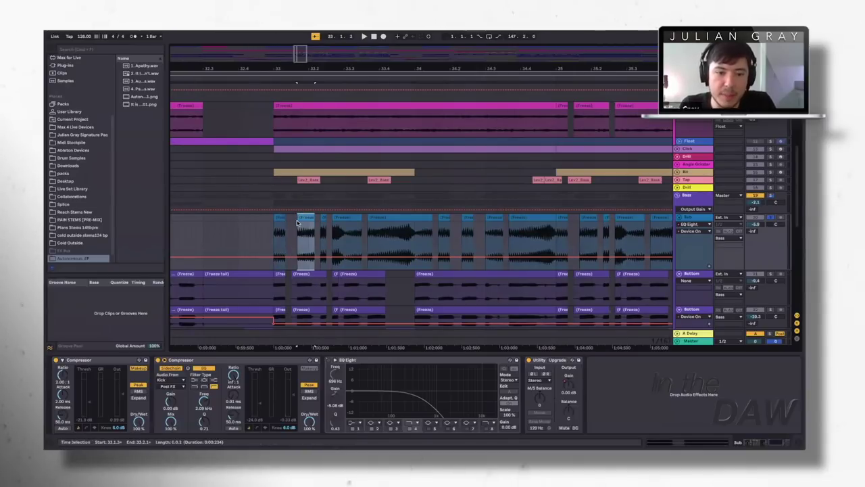
{"action": "left_click", "coordinate": [297, 223]}
{"action": "left_click", "coordinate": [274, 227]}
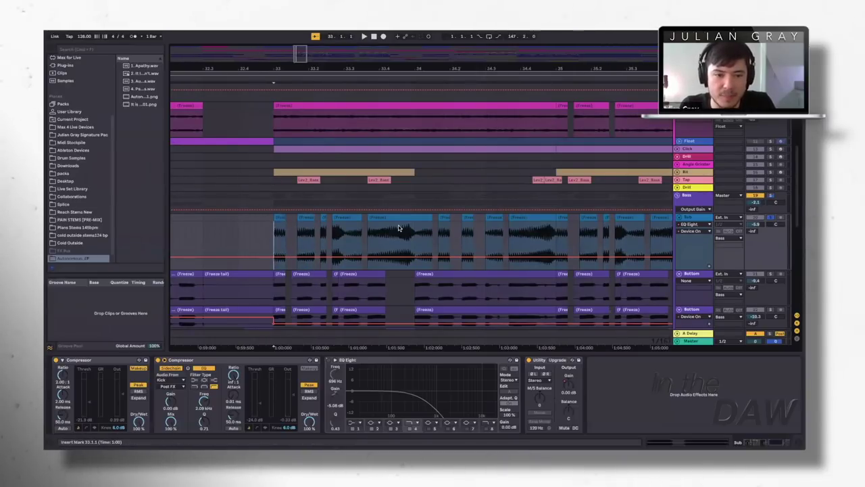
{"action": "scroll", "coordinate": [399, 228], "scroll_direction": "down", "scroll_amount": 3}
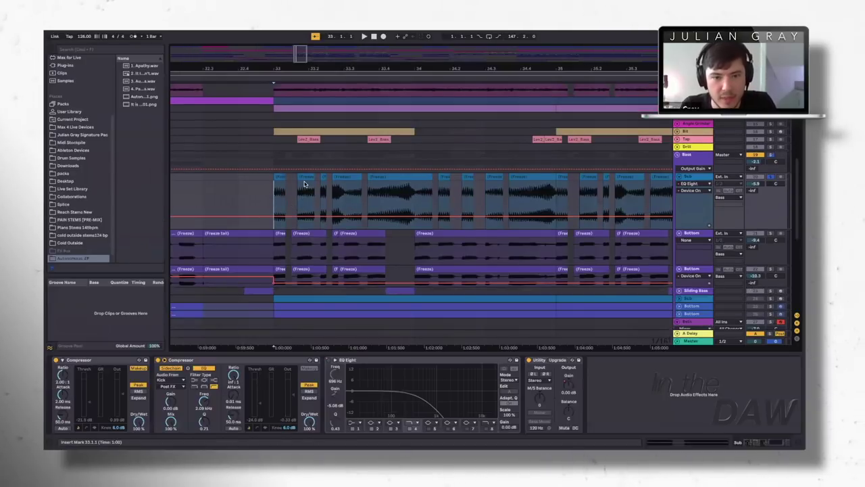
{"action": "key", "text": "space"}
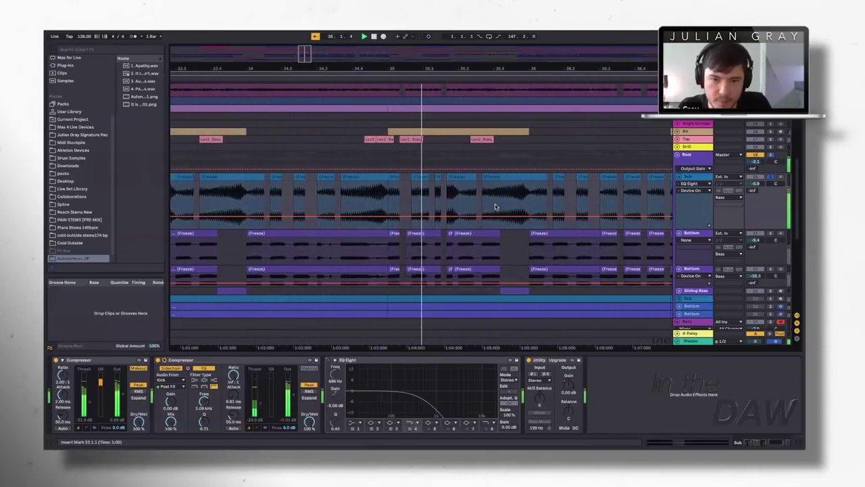
Solo the upper Bottom bass track and audition it from 33.1.1.
{"action": "scroll", "coordinate": [496, 207], "scroll_direction": "down", "scroll_amount": 3}
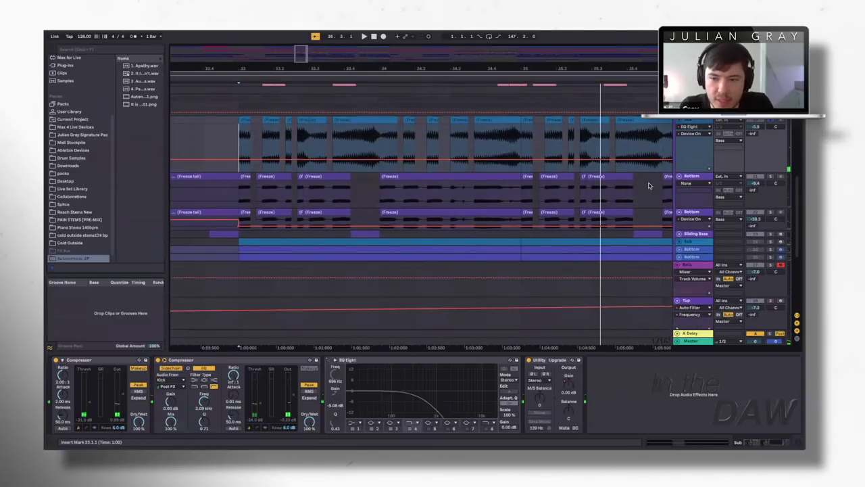
{"action": "left_click", "coordinate": [750, 183]}
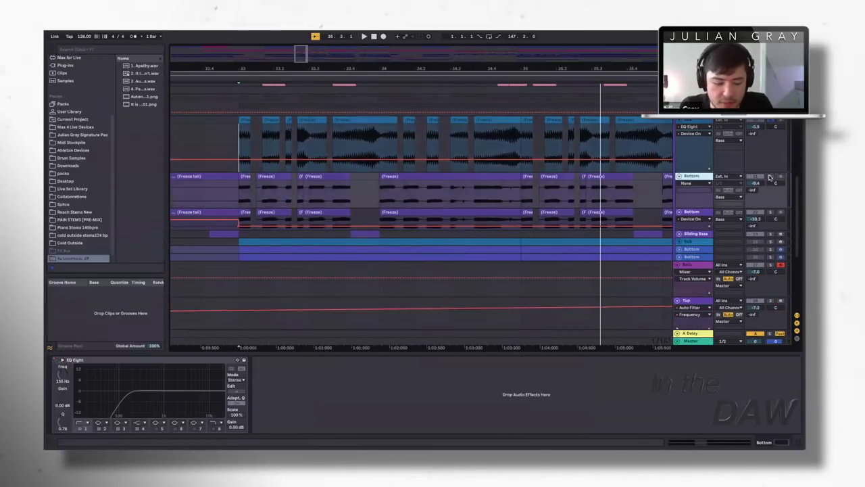
{"action": "left_click", "coordinate": [771, 176]}
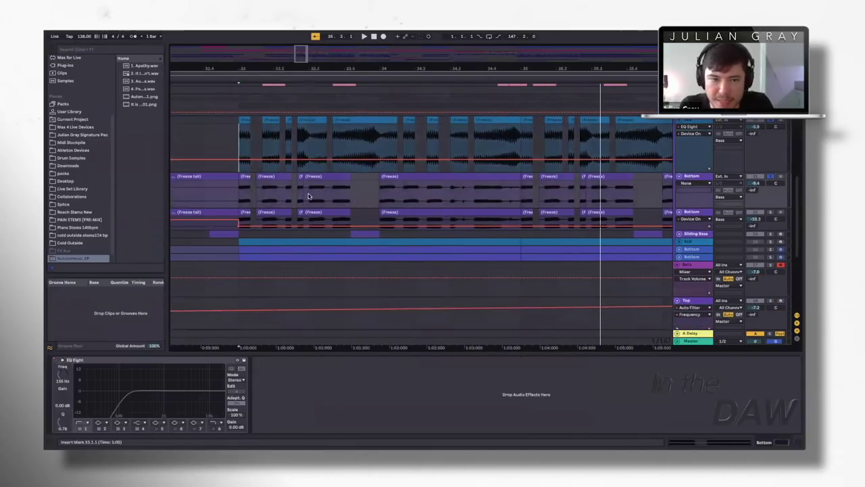
{"action": "left_click", "coordinate": [238, 195]}
{"action": "key", "text": "space"}
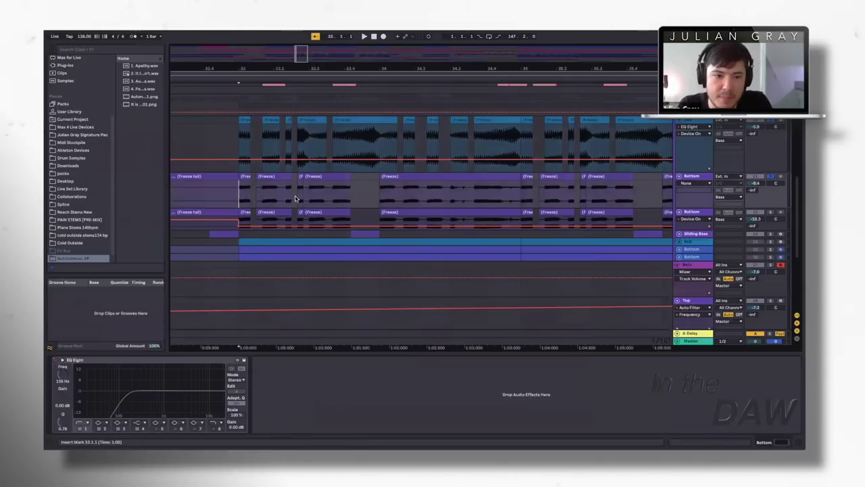
Compare the upper Bottom track's clips before bar 33 with its short cuts at 33.2, and play it from 33.1.1.
{"action": "scroll", "coordinate": [296, 198], "scroll_direction": "left", "scroll_amount": 8}
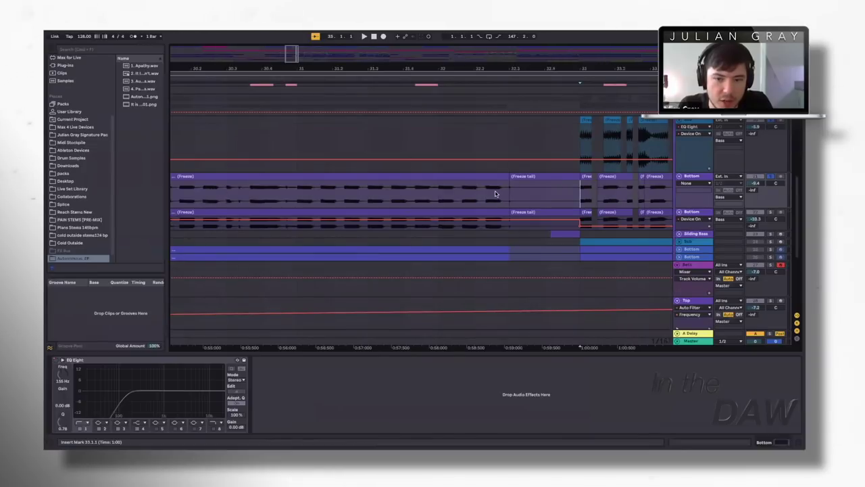
{"action": "scroll", "coordinate": [495, 194], "scroll_direction": "right", "scroll_amount": 4}
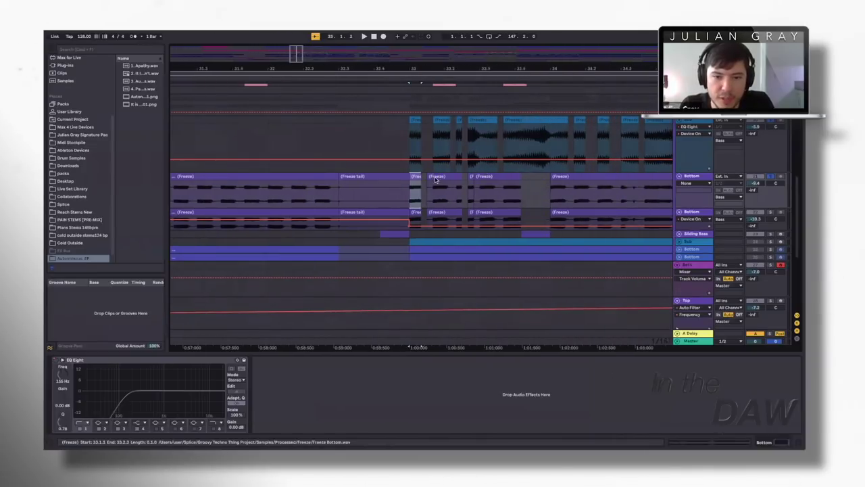
{"action": "left_click", "coordinate": [468, 179]}
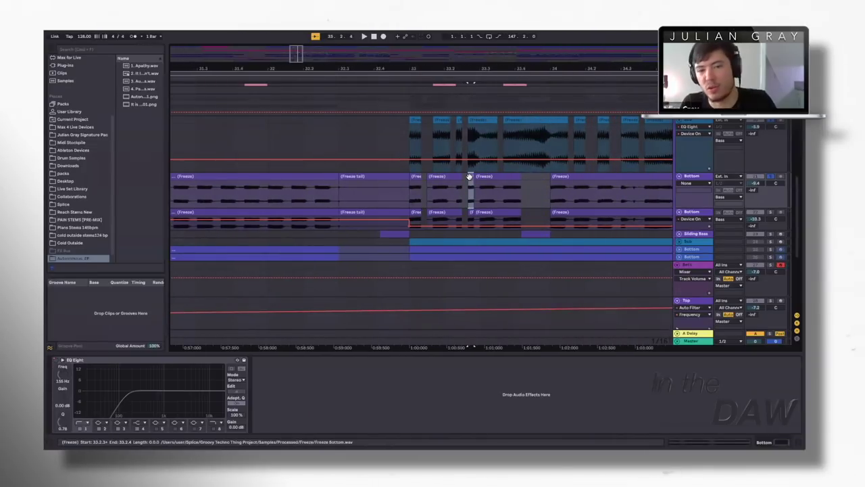
{"action": "left_click", "coordinate": [407, 187]}
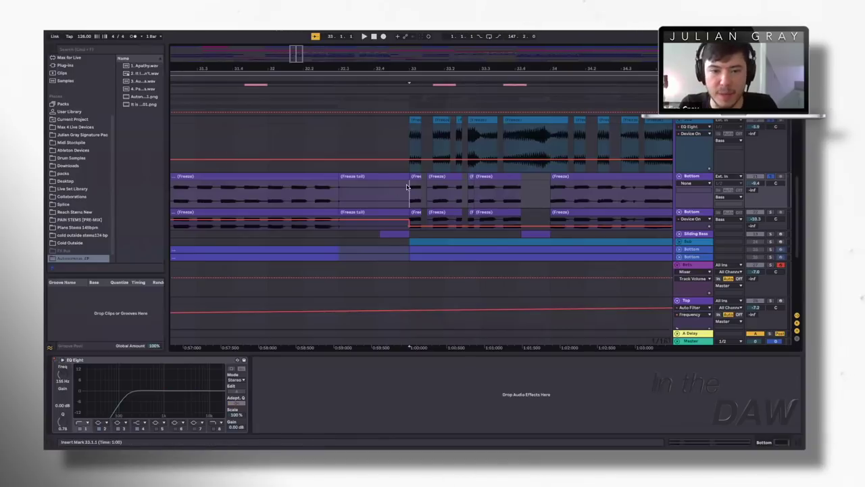
{"action": "key", "text": "space"}
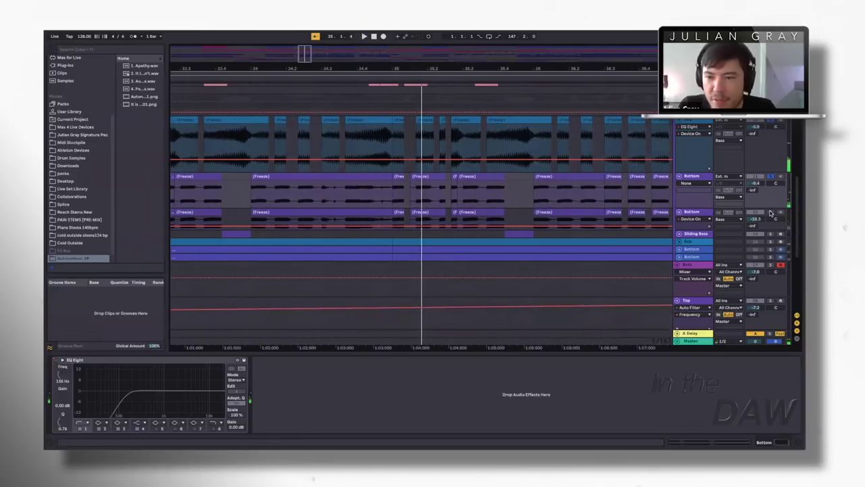
Solo the lower Bottom track as well and audition the layered basses from 33.1.1.
{"action": "scroll", "coordinate": [540, 192], "scroll_direction": "left", "scroll_amount": 2}
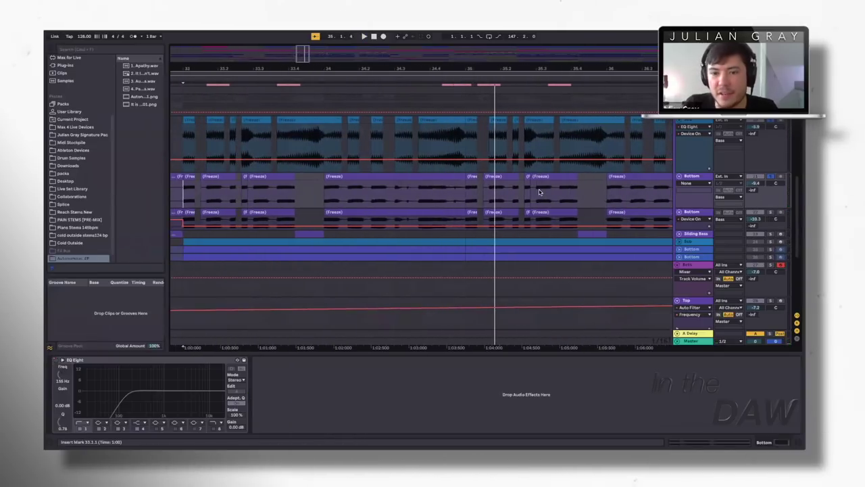
{"action": "scroll", "coordinate": [539, 192], "scroll_direction": "left", "scroll_amount": 1}
{"action": "scroll", "coordinate": [539, 192], "scroll_direction": "down", "scroll_amount": 2}
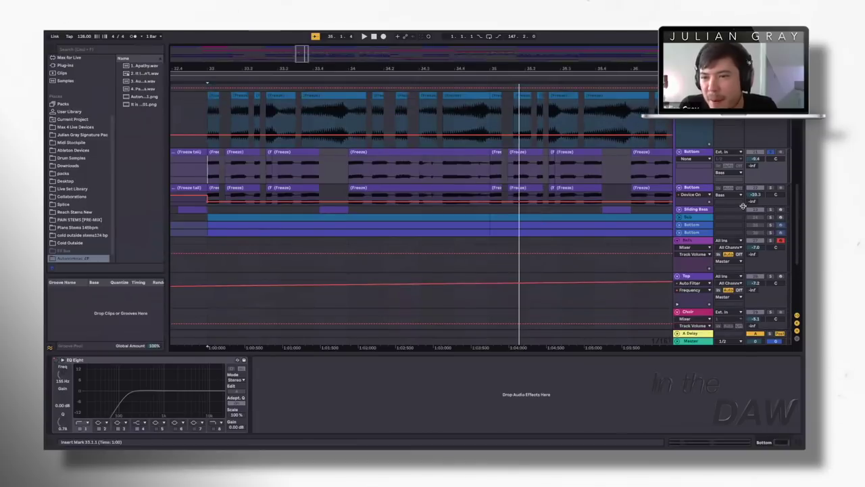
{"action": "left_click", "coordinate": [200, 167]}
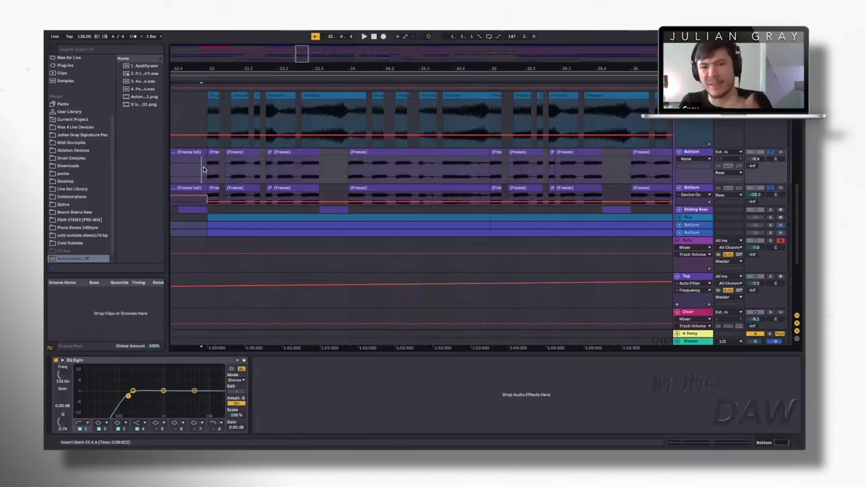
{"action": "left_click", "coordinate": [206, 166]}
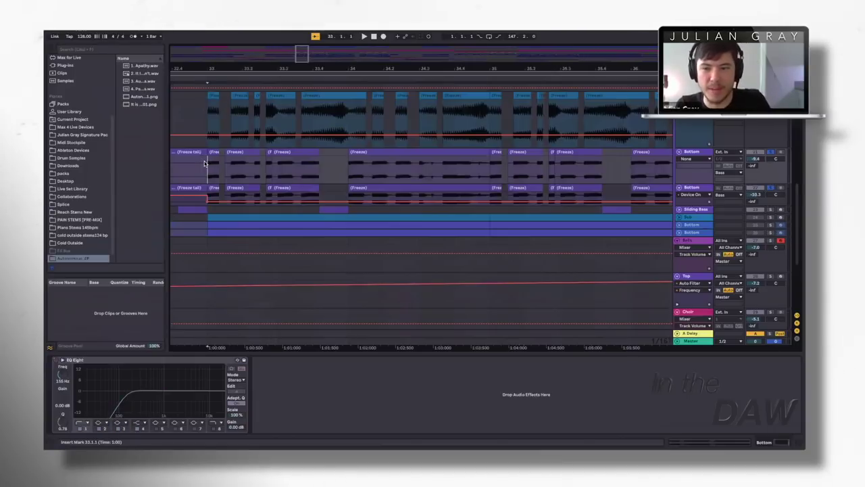
{"action": "scroll", "coordinate": [205, 161], "scroll_direction": "up", "scroll_amount": 1}
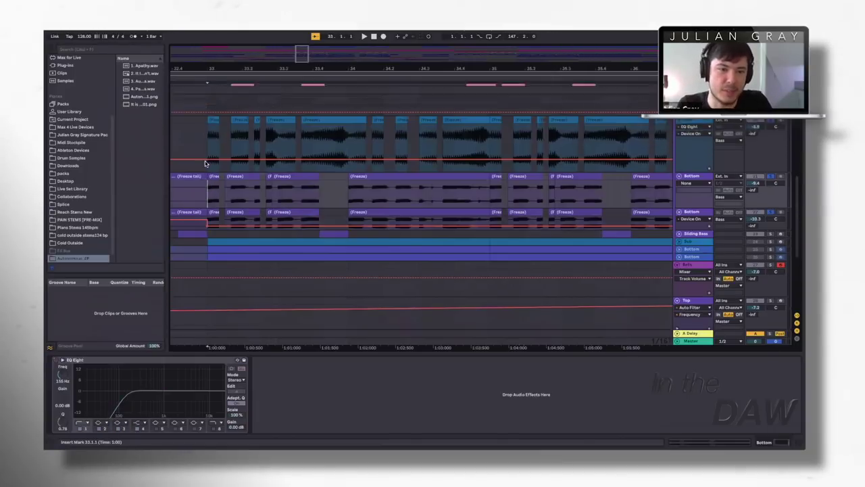
{"action": "scroll", "coordinate": [223, 168], "scroll_direction": "down", "scroll_amount": 2}
{"action": "key", "text": "space"}
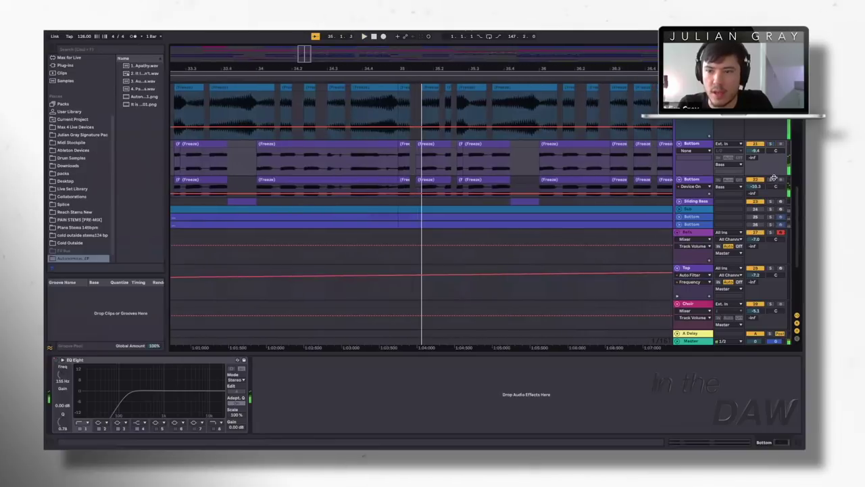
Audition the lower Bottom track in solo from 34.1.1, followed by the same passage with the upper Bottom and Sub added.
{"action": "left_click", "coordinate": [769, 180]}
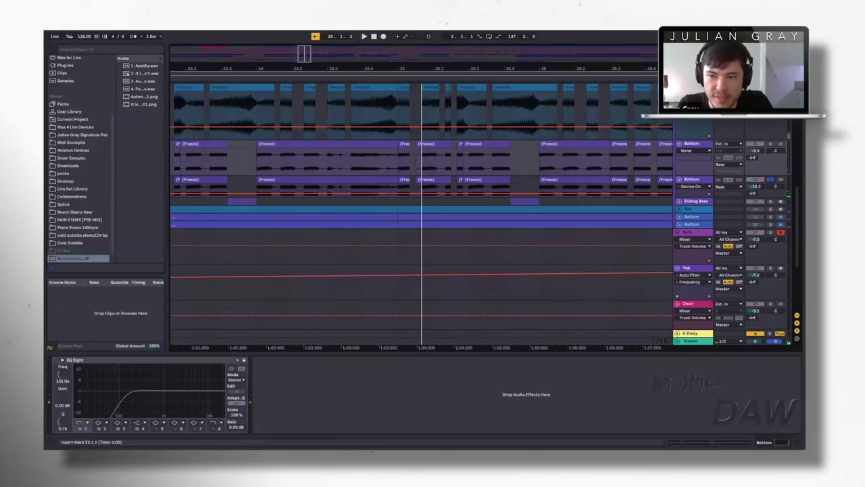
{"action": "left_click", "coordinate": [256, 179]}
{"action": "key", "text": "space"}
{"action": "left_click", "coordinate": [256, 184]}
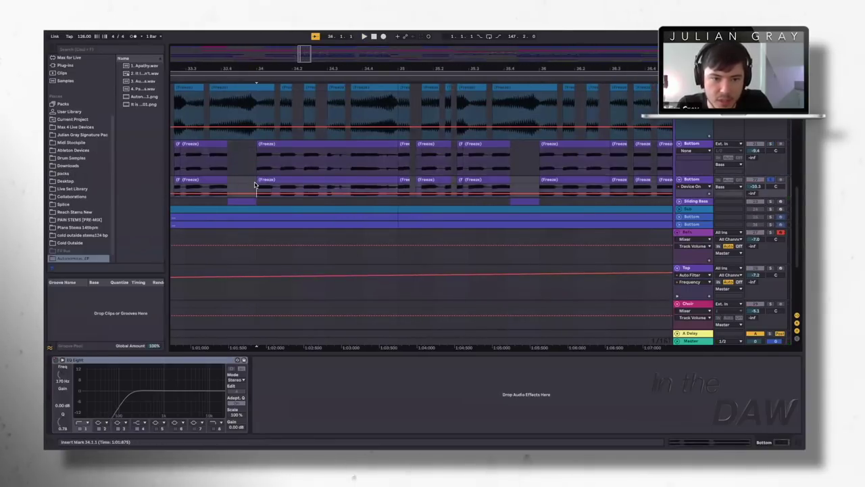
{"action": "key", "text": "space"}
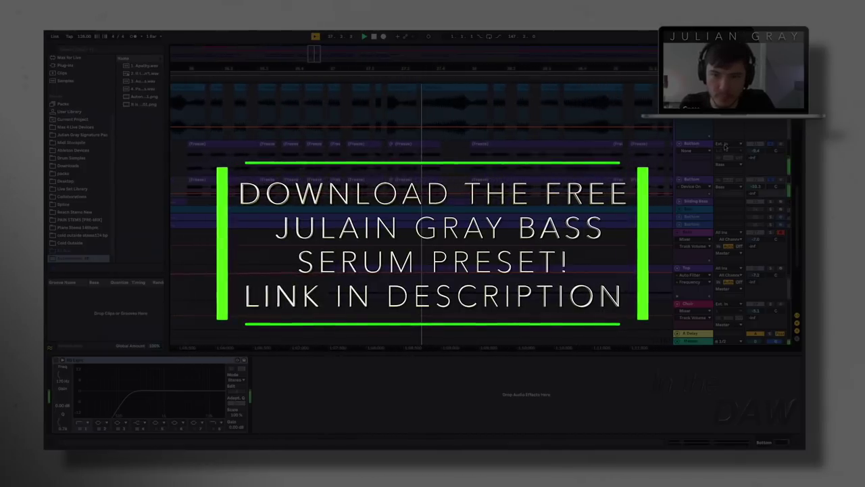
{"action": "scroll", "coordinate": [768, 150], "scroll_direction": "up", "scroll_amount": 4}
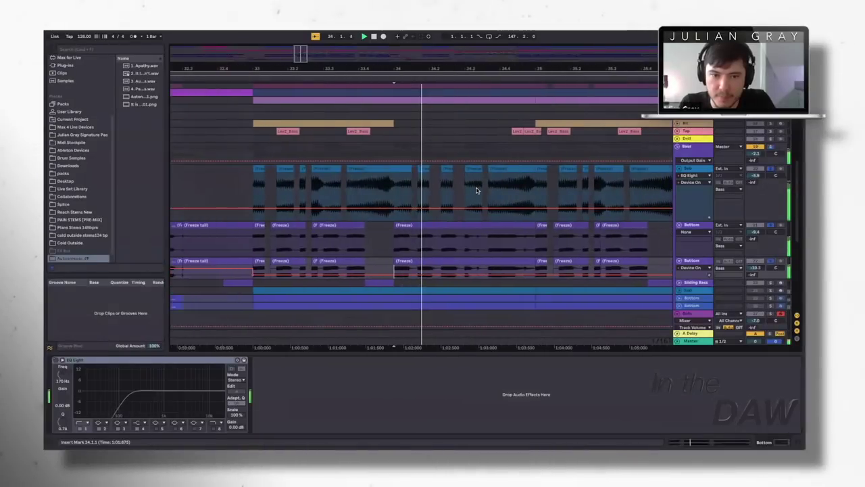
{"action": "scroll", "coordinate": [501, 211], "scroll_direction": "down", "scroll_amount": 3}
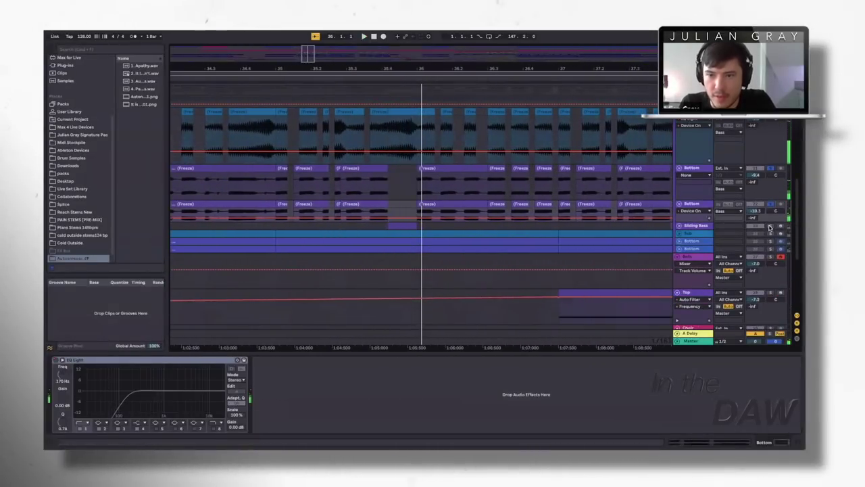
Solo the Sliding Bass track, unfold it and audition its fill from 35.4.1, and take it out of solo.
{"action": "key", "text": "space"}
{"action": "double_click", "coordinate": [708, 227]}
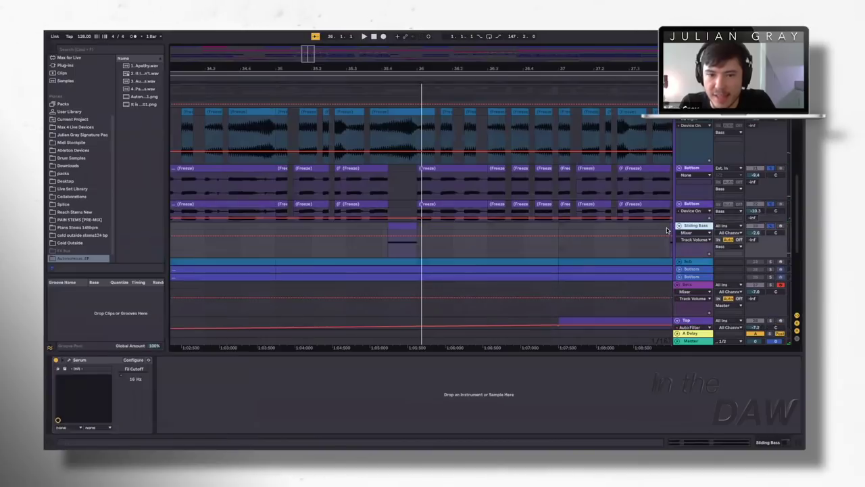
{"action": "left_click", "coordinate": [388, 248]}
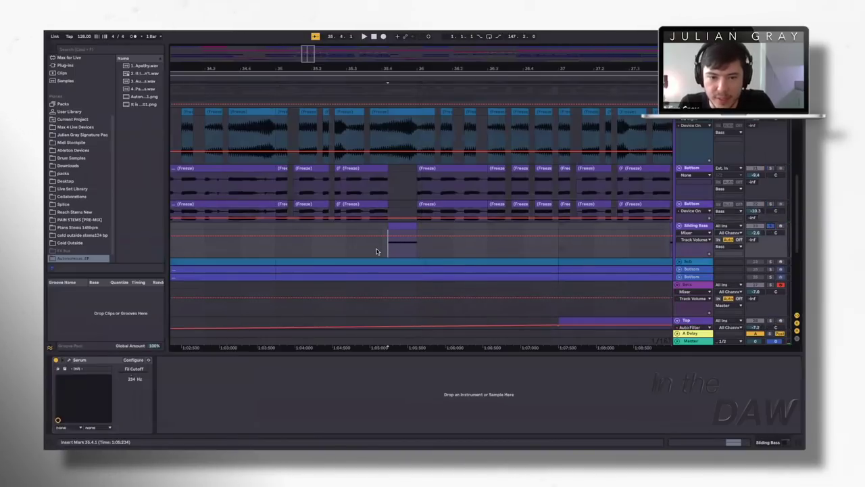
{"action": "key", "text": "space"}
{"action": "key", "text": "space"}
{"action": "left_click", "coordinate": [392, 134]}
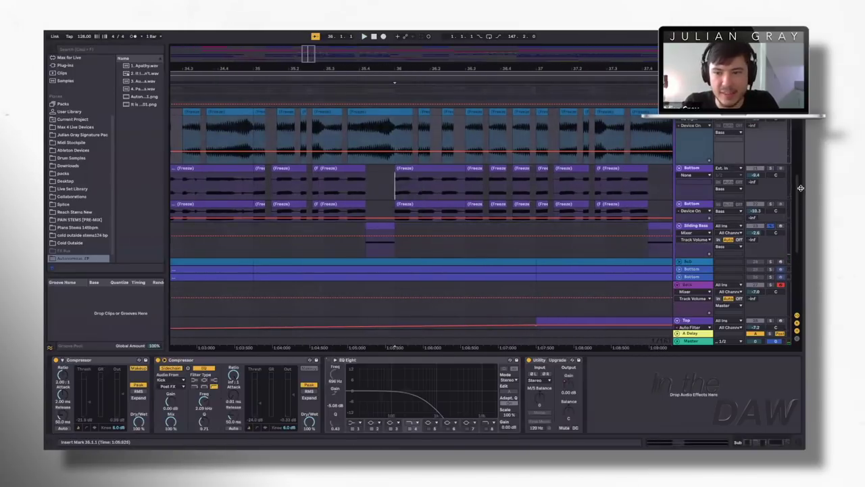
{"action": "left_click", "coordinate": [769, 226]}
Examine the Saturator, Glue Compressor and OTT settings in the Bass group's effect chain.
{"action": "scroll", "coordinate": [484, 275], "scroll_direction": "up", "scroll_amount": 3}
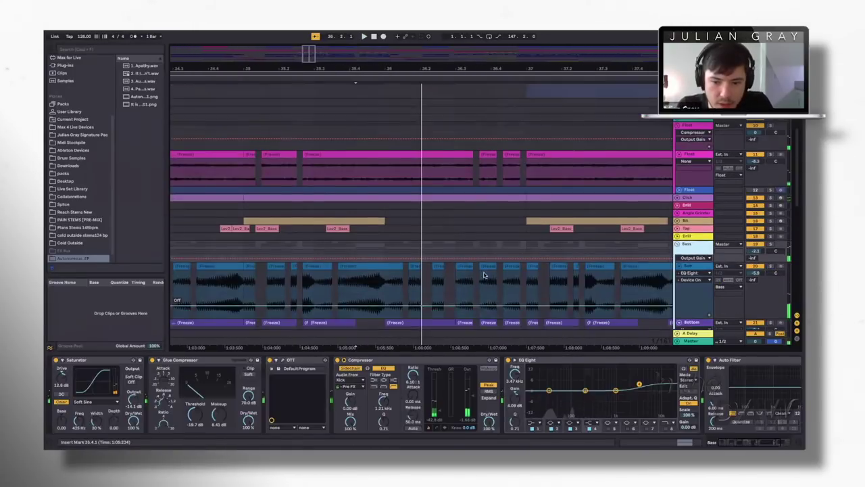
{"action": "scroll", "coordinate": [483, 275], "scroll_direction": "up", "scroll_amount": 2}
{"action": "left_click", "coordinate": [118, 361]}
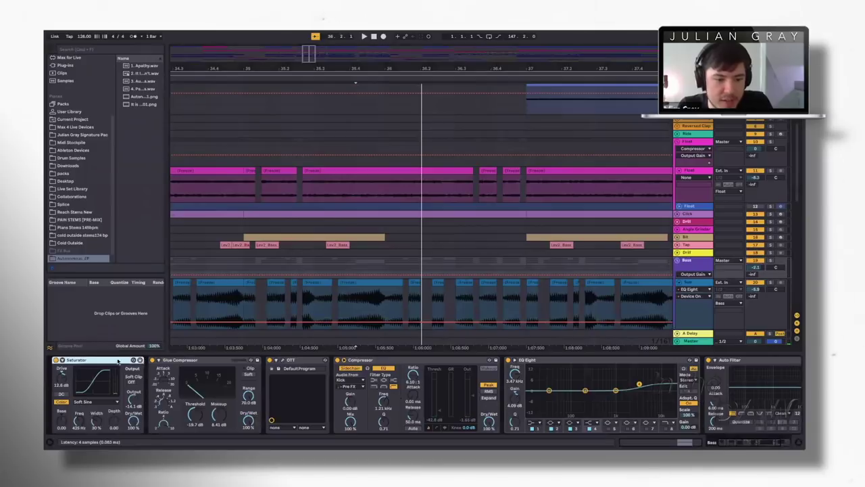
{"action": "left_click", "coordinate": [174, 360]}
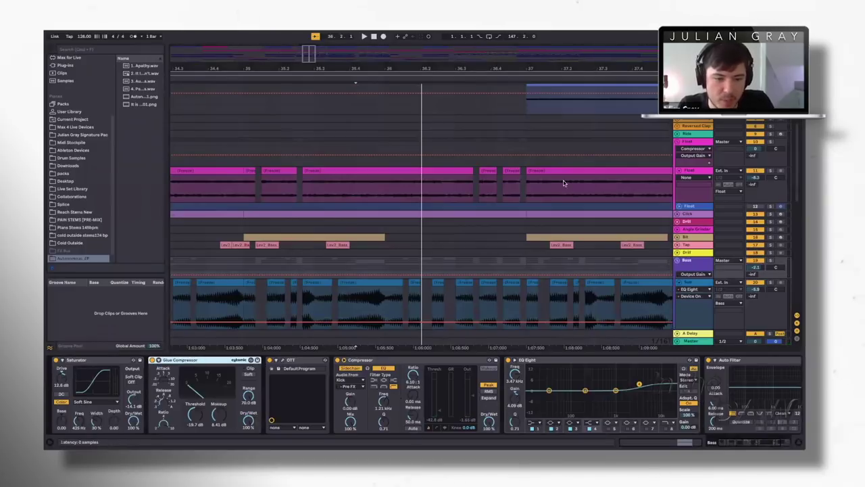
{"action": "scroll", "coordinate": [520, 258], "scroll_direction": "down", "scroll_amount": 4}
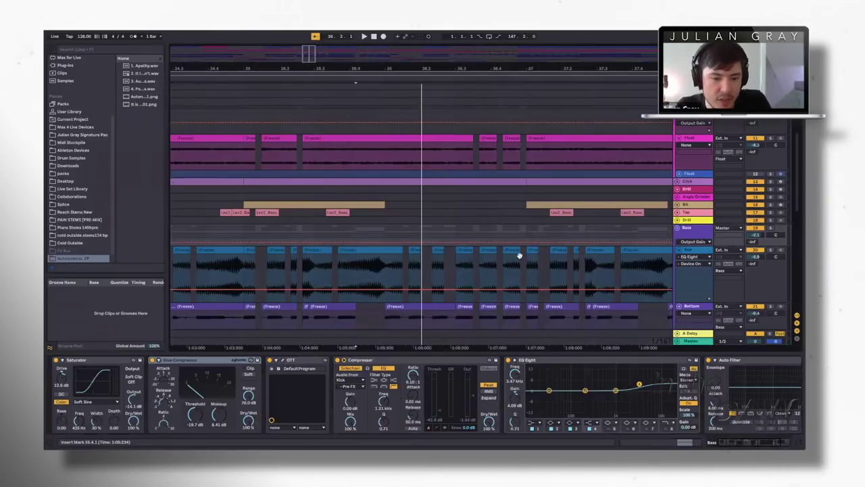
{"action": "left_click", "coordinate": [283, 361]}
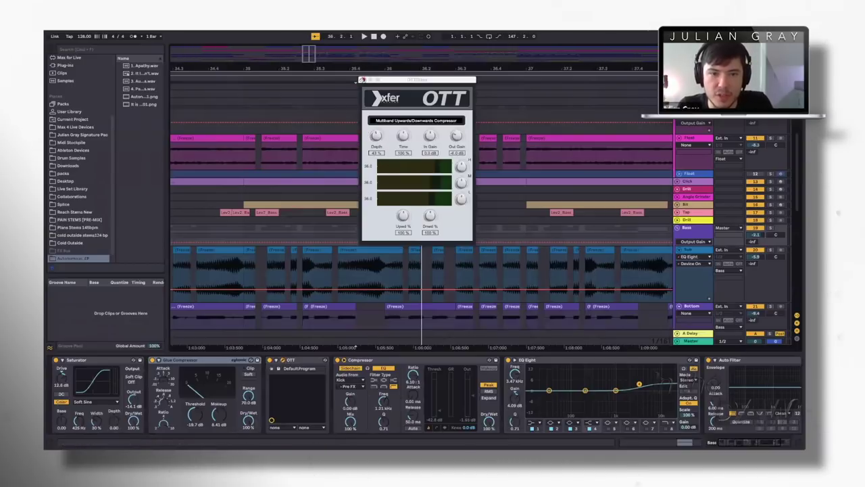
{"action": "left_click", "coordinate": [362, 80]}
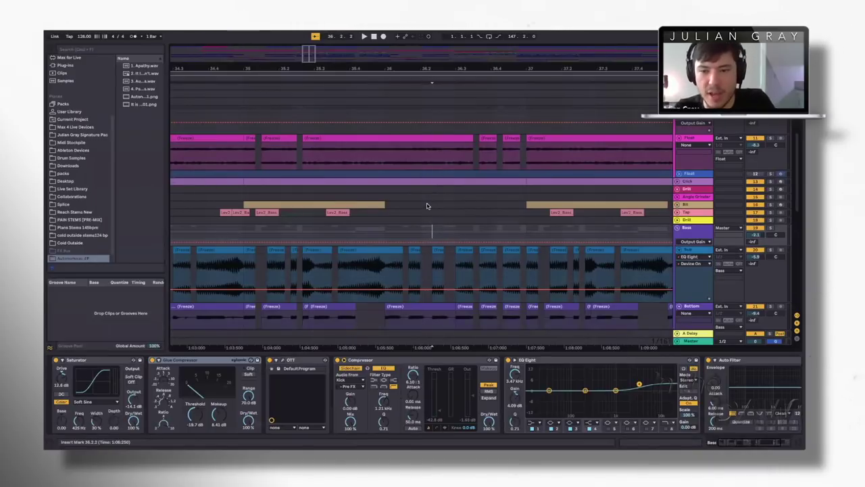
Solo the Float group and audition its frozen long clip from 35.2.3.
{"action": "scroll", "coordinate": [505, 221], "scroll_direction": "up", "scroll_amount": 1}
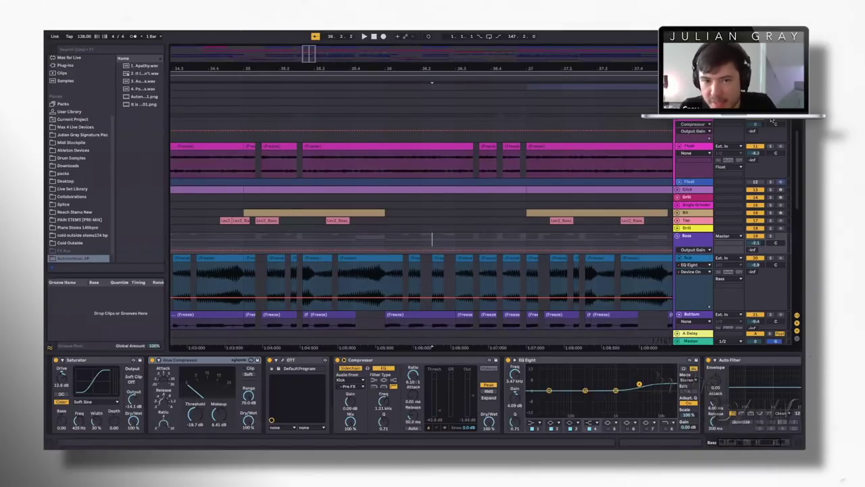
{"action": "left_click", "coordinate": [302, 169]}
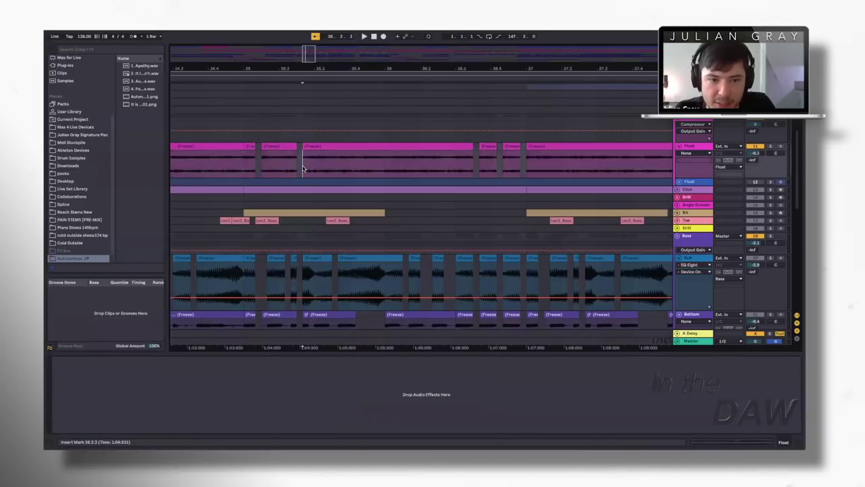
{"action": "key", "text": "space"}
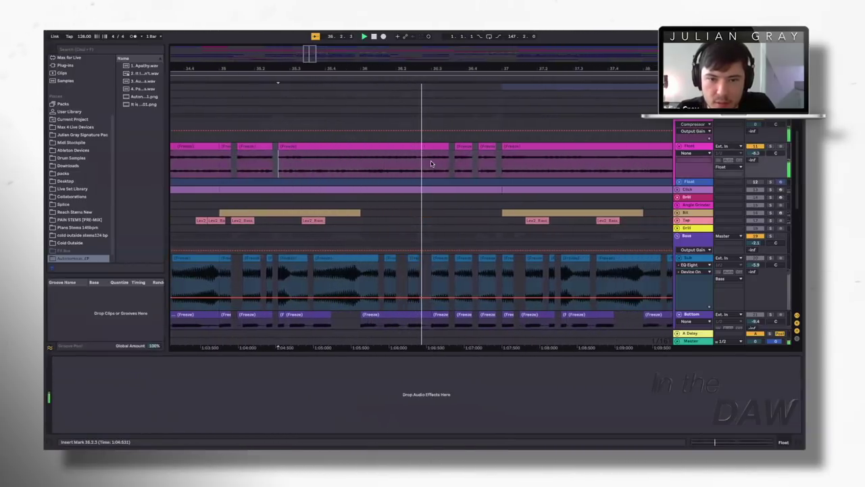
{"action": "key", "text": "space"}
{"action": "left_click", "coordinate": [359, 162]}
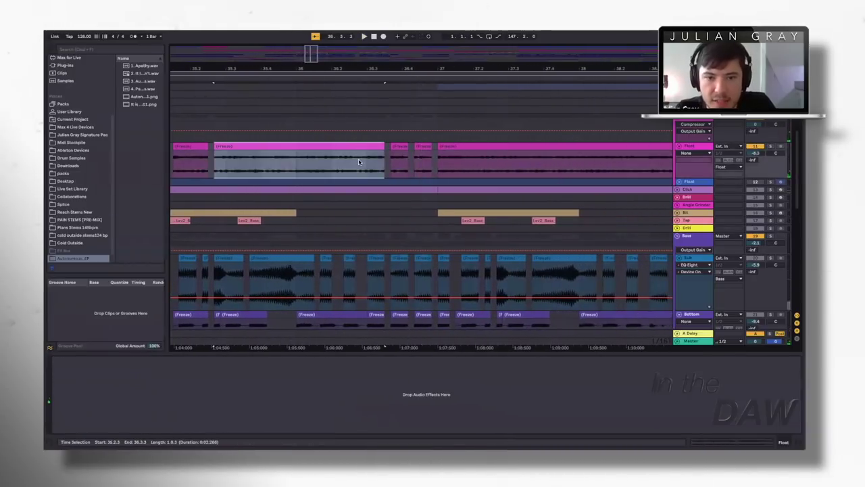
{"action": "scroll", "coordinate": [359, 163], "scroll_direction": "left", "scroll_amount": 5}
{"action": "left_click", "coordinate": [352, 169]}
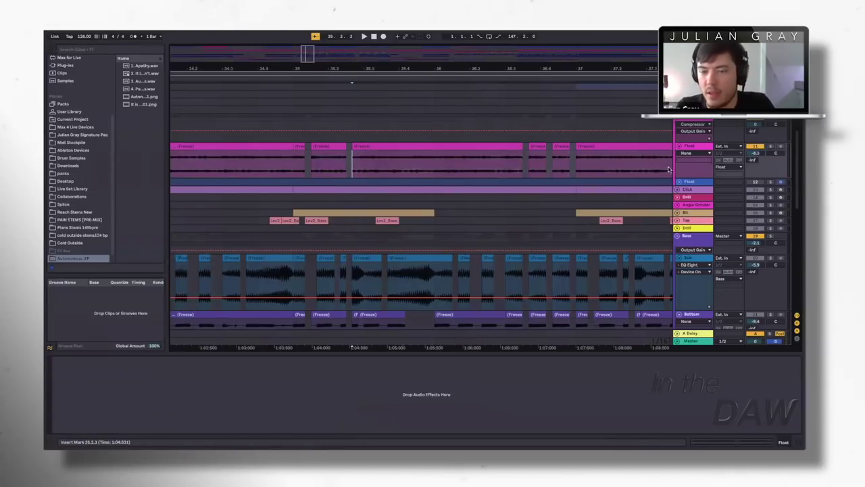
Examine the Float group's sidechain Compressor and play the group from 35.2.3 with it active.
{"action": "scroll", "coordinate": [379, 187], "scroll_direction": "up", "scroll_amount": 3}
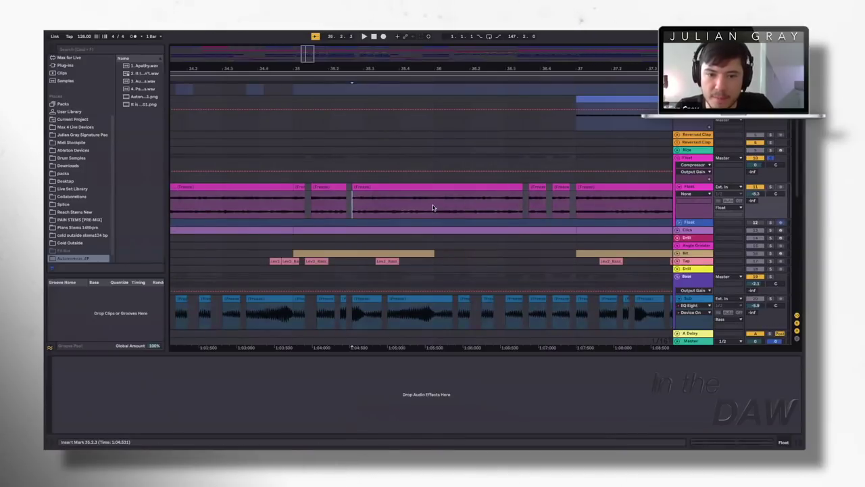
{"action": "left_click", "coordinate": [433, 159]}
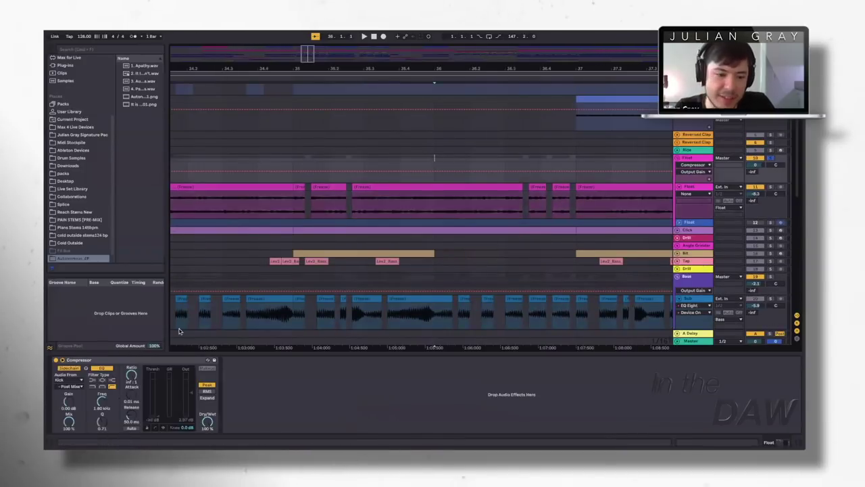
{"action": "left_click", "coordinate": [154, 362]}
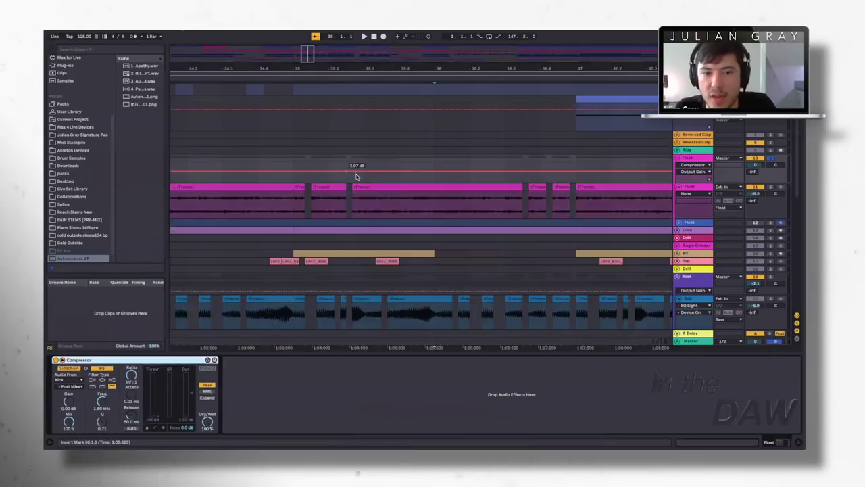
{"action": "left_click", "coordinate": [352, 177]}
{"action": "key", "text": "space"}
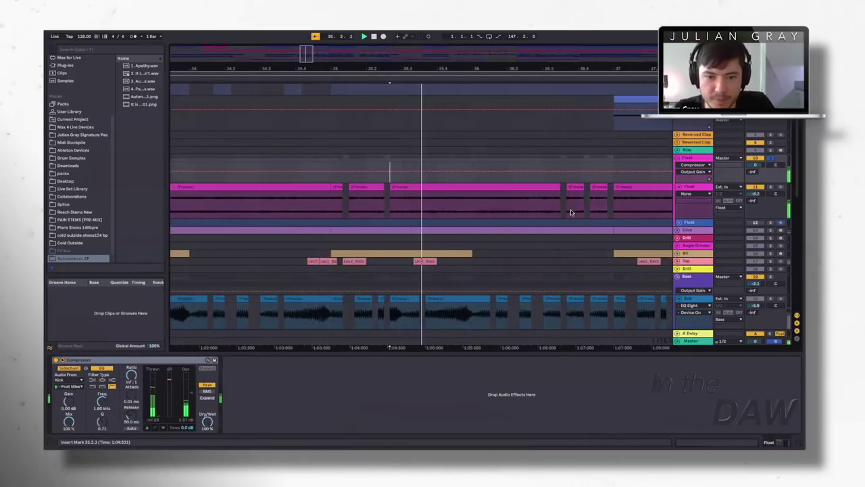
Bypass the Float group's Compressor, play from 37.1.1 for comparison, and re-enable the Compressor.
{"action": "left_click", "coordinate": [57, 360]}
{"action": "left_click", "coordinate": [415, 209]}
{"action": "key", "text": "space"}
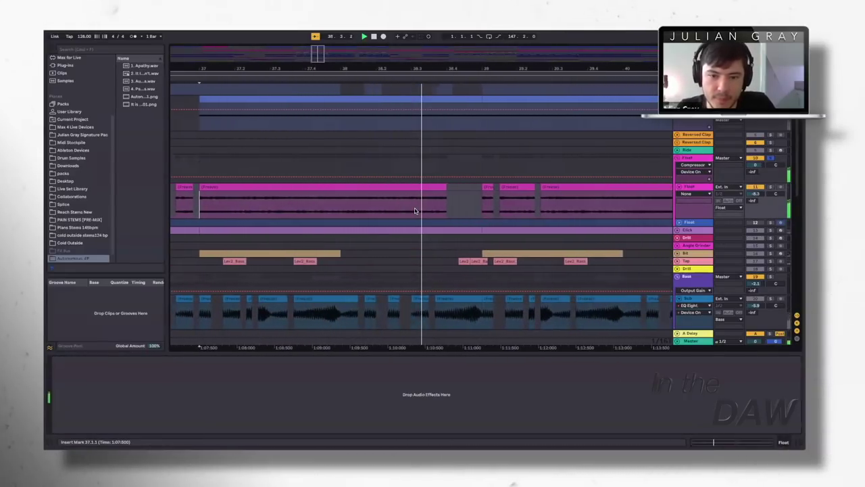
{"action": "key", "text": "space"}
{"action": "left_click", "coordinate": [422, 165]}
{"action": "left_click", "coordinate": [57, 360]}
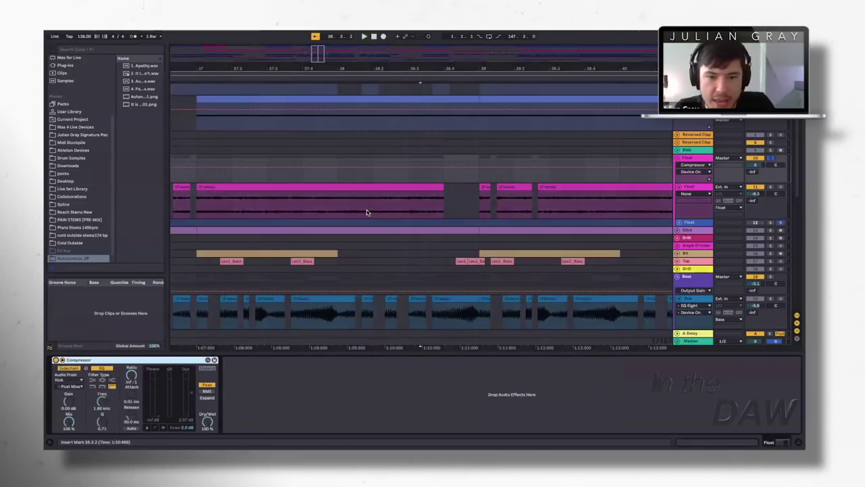
Solo the Click track and audition it from 35.1.1.
{"action": "scroll", "coordinate": [367, 212], "scroll_direction": "left", "scroll_amount": 3}
{"action": "scroll", "coordinate": [366, 213], "scroll_direction": "up", "scroll_amount": 6}
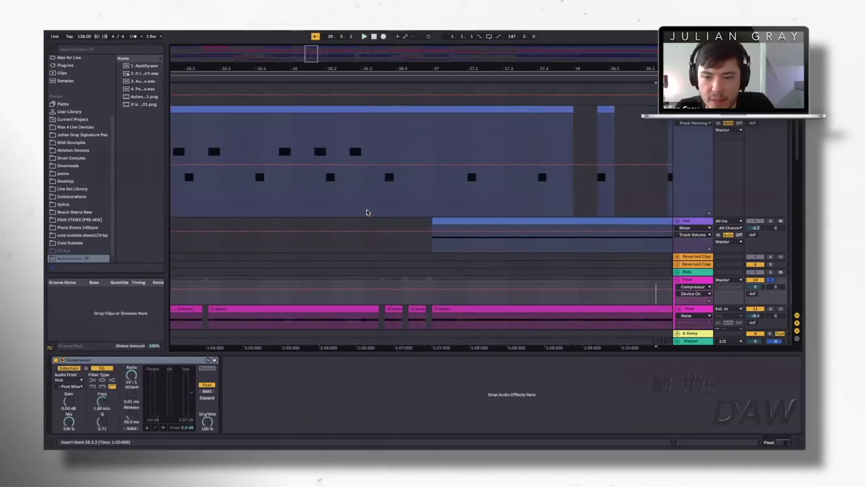
{"action": "scroll", "coordinate": [366, 213], "scroll_direction": "down", "scroll_amount": 5}
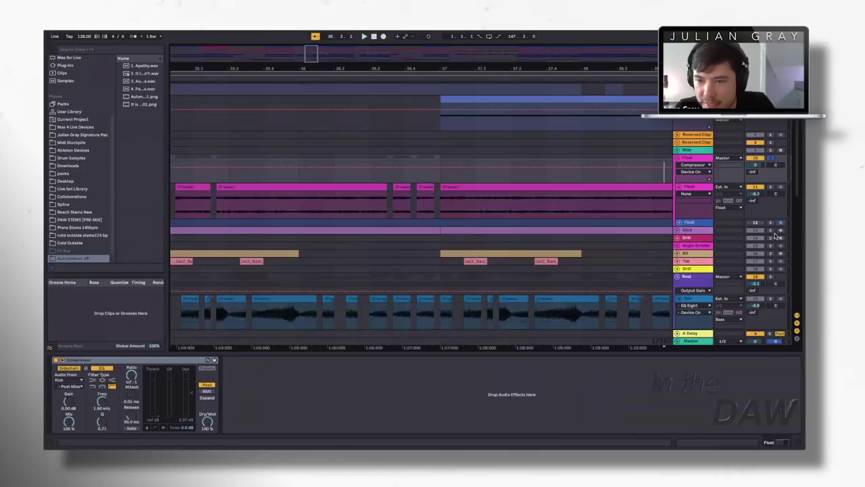
{"action": "left_click", "coordinate": [770, 231]}
{"action": "scroll", "coordinate": [447, 241], "scroll_direction": "left", "scroll_amount": 4}
{"action": "left_click", "coordinate": [362, 239]}
{"action": "key", "text": "space"}
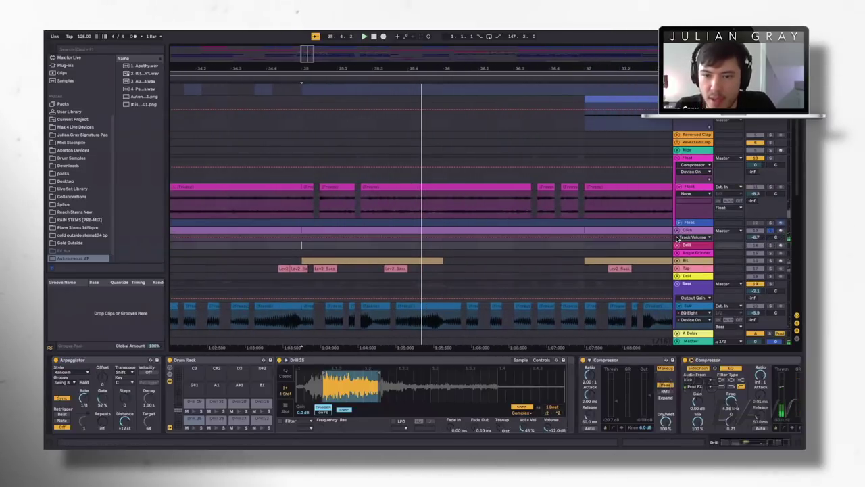
Add the Bit track to the solo and audition it together with the Click from 34.4.3.
{"action": "scroll", "coordinate": [691, 205], "scroll_direction": "down", "scroll_amount": 3}
{"action": "left_click", "coordinate": [692, 205]}
{"action": "left_click", "coordinate": [692, 220]}
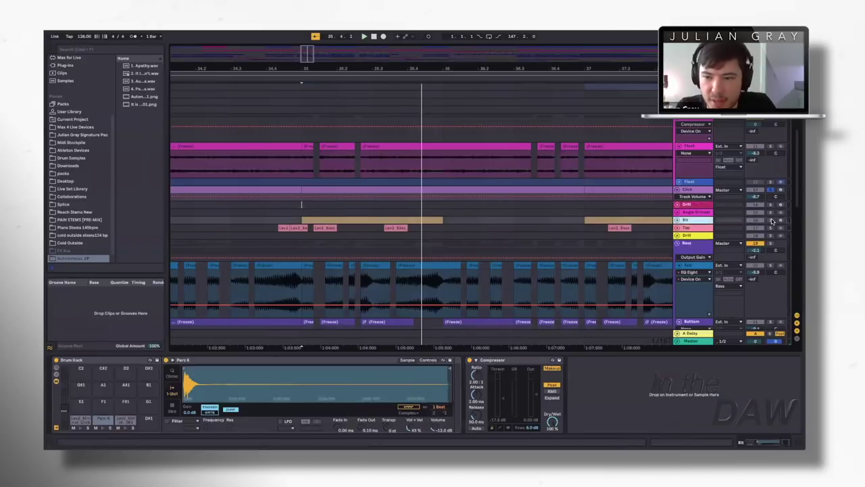
{"action": "left_click", "coordinate": [771, 221], "text": "super"}
{"action": "left_click", "coordinate": [298, 205]}
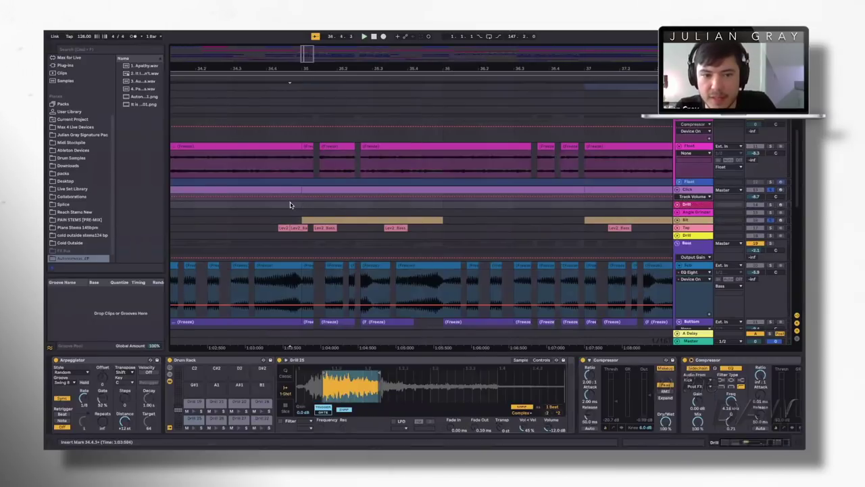
{"action": "key", "text": "space"}
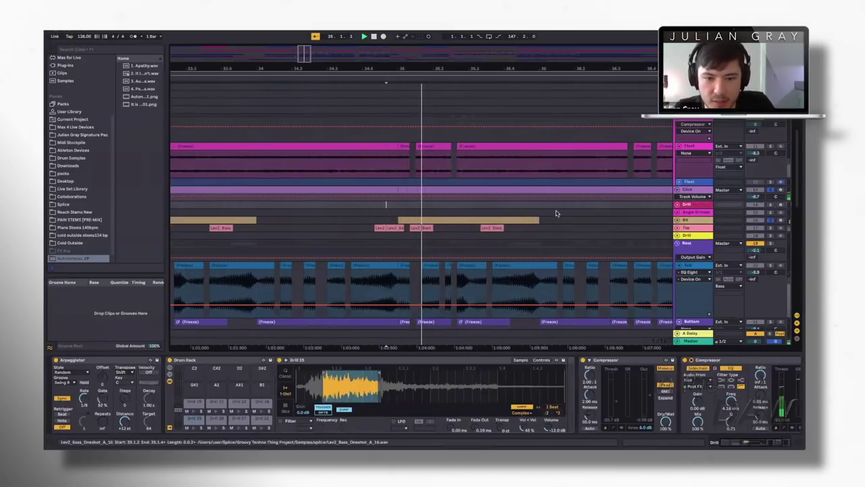
Unfold the Bit track and examine its one-bar clip at 35.1.1.
{"action": "left_click", "coordinate": [677, 221]}
{"action": "key", "text": "space"}
{"action": "left_click", "coordinate": [269, 232]}
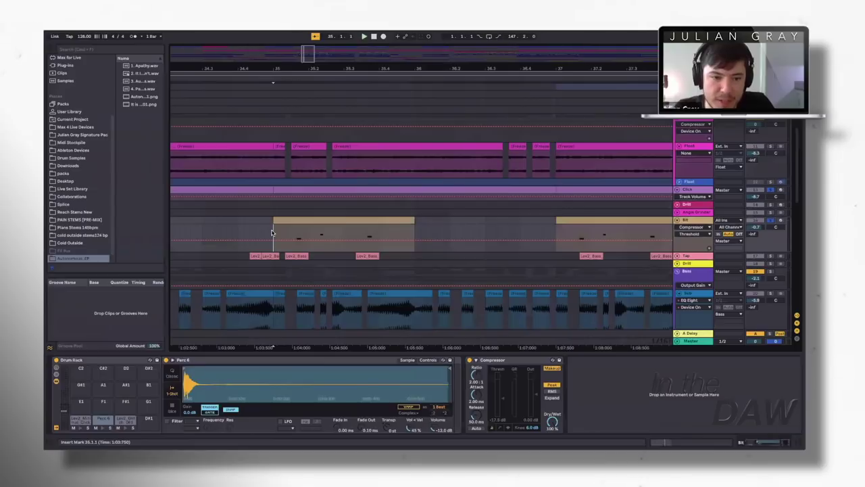
{"action": "left_click", "coordinate": [307, 222]}
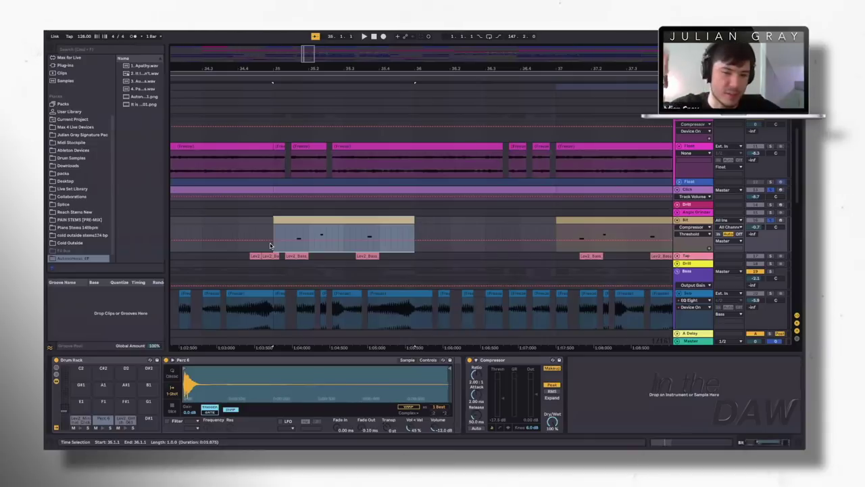
Solo the Lead track and open its short clip at 36.4.1 in the note editor.
{"action": "key", "text": "space"}
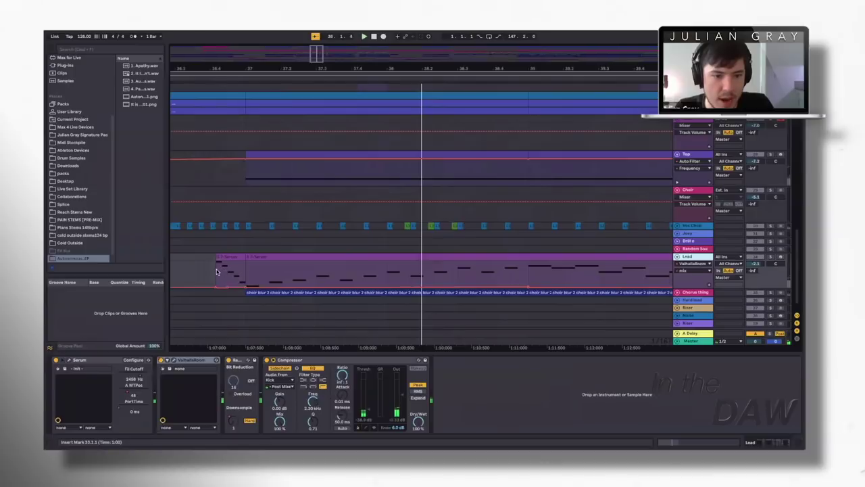
{"action": "key", "text": "space"}
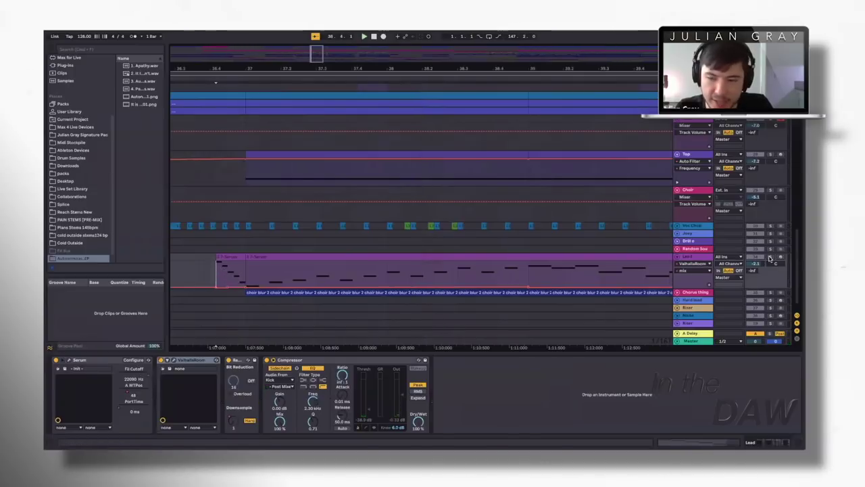
{"action": "left_click", "coordinate": [241, 257]}
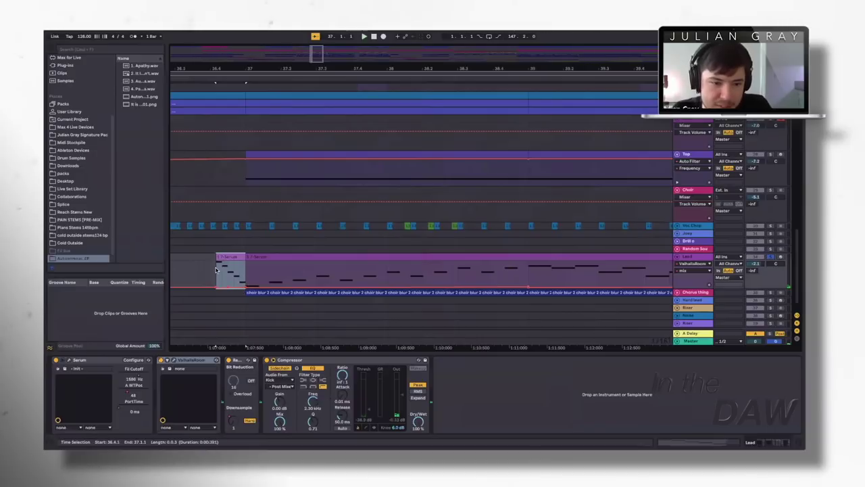
{"action": "double_click", "coordinate": [218, 270]}
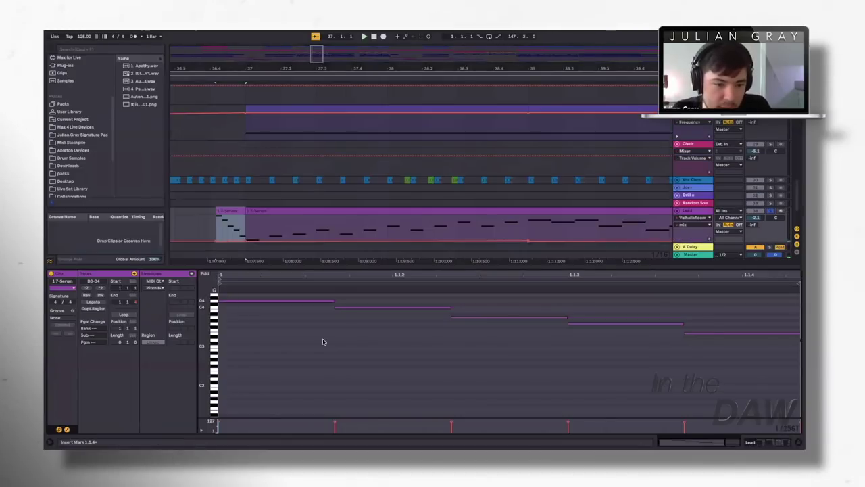
Inspect the clip's descending notes through to the last one, and audition the Lead in solo from 36.4.1.
{"action": "left_click", "coordinate": [320, 302]}
{"action": "scroll", "coordinate": [380, 355], "scroll_direction": "right", "scroll_amount": 3}
{"action": "left_click", "coordinate": [688, 340]}
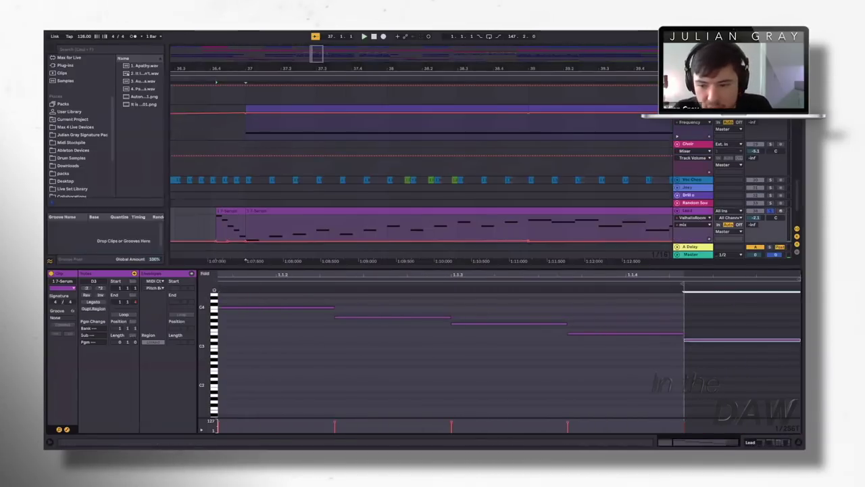
{"action": "key", "text": "shift+Tab"}
{"action": "left_click", "coordinate": [215, 256]}
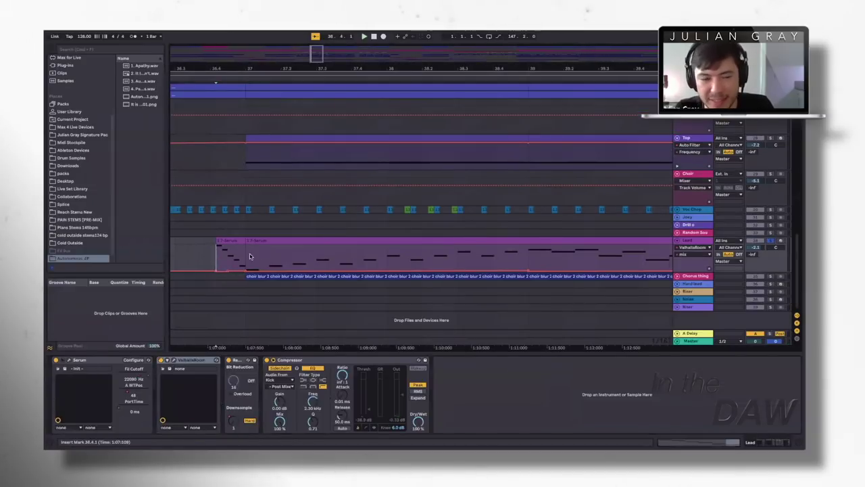
{"action": "key", "text": "space"}
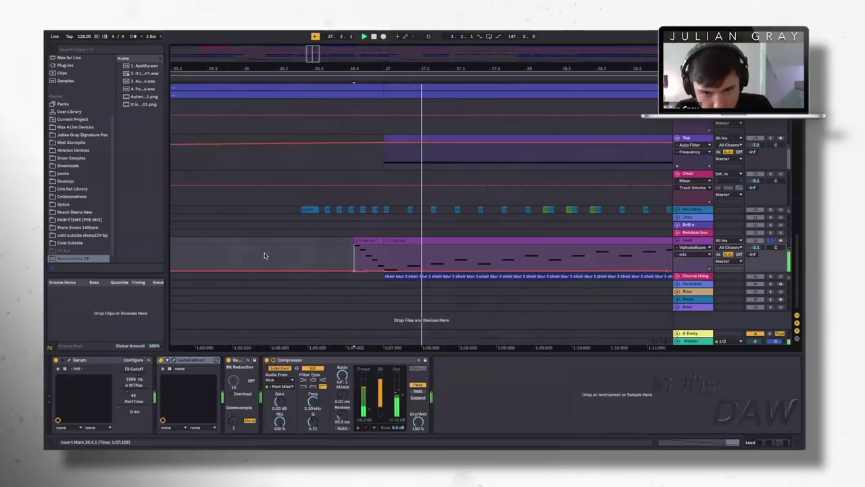
Inspect the portamento setting in the Lead's Serum and audition the soloed Lead's PortTime automation from 37.4.2.
{"action": "left_click", "coordinate": [684, 241]}
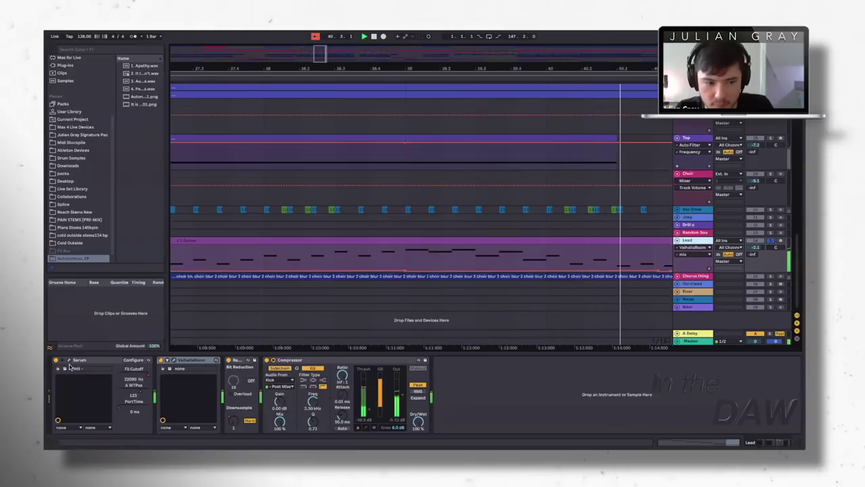
{"action": "left_click", "coordinate": [353, 257]}
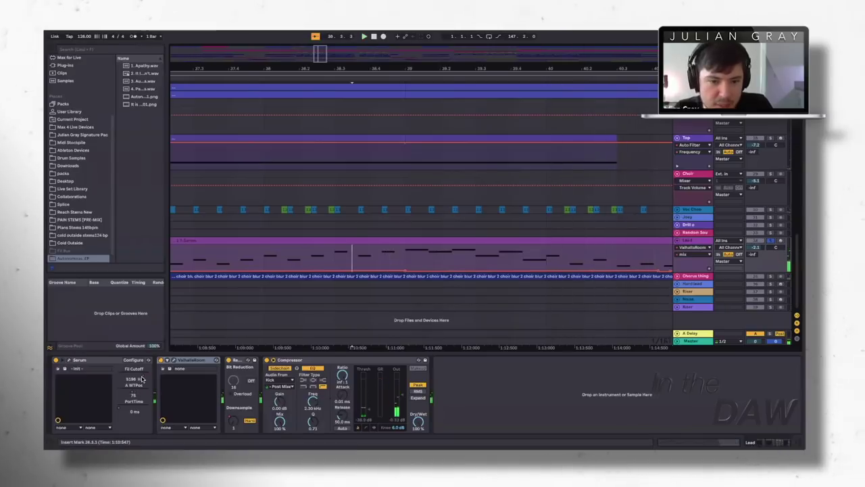
{"action": "left_click", "coordinate": [70, 360]}
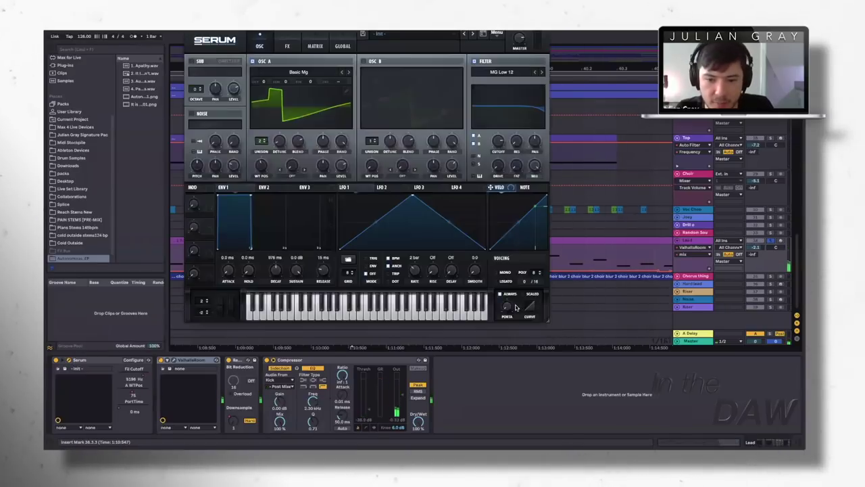
{"action": "key", "text": "super+w"}
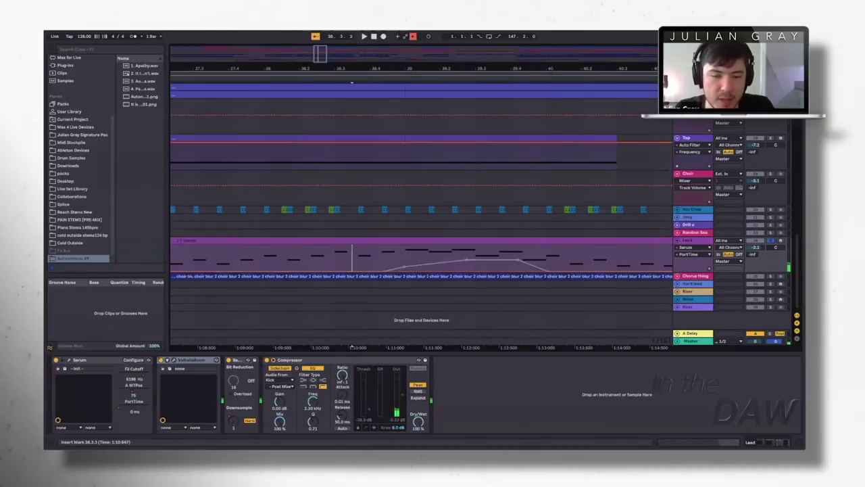
{"action": "scroll", "coordinate": [242, 256], "scroll_direction": "left", "scroll_amount": 1}
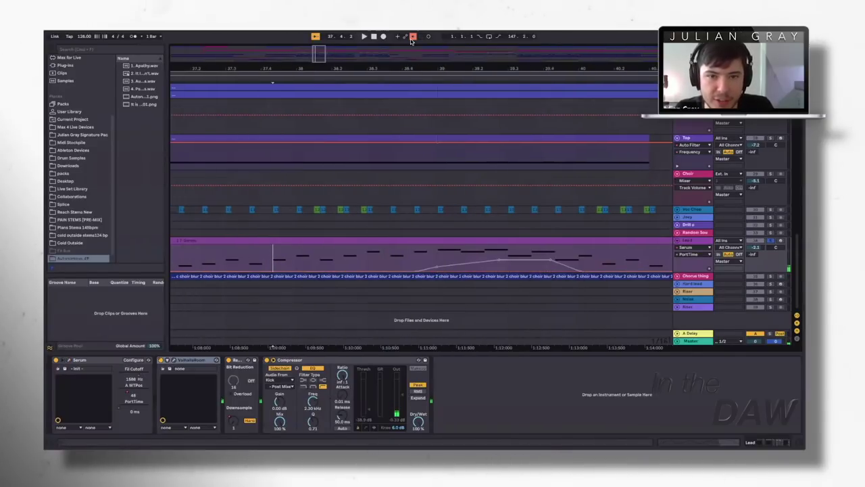
{"action": "key", "text": "space"}
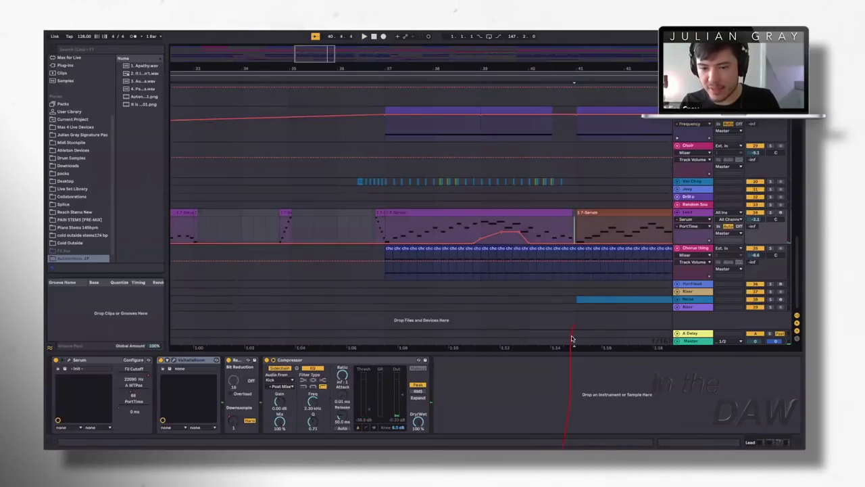
Solo the Chorus thing track, look over its effects chain and audition its clips from 37.1.1.
{"action": "left_click", "coordinate": [580, 260]}
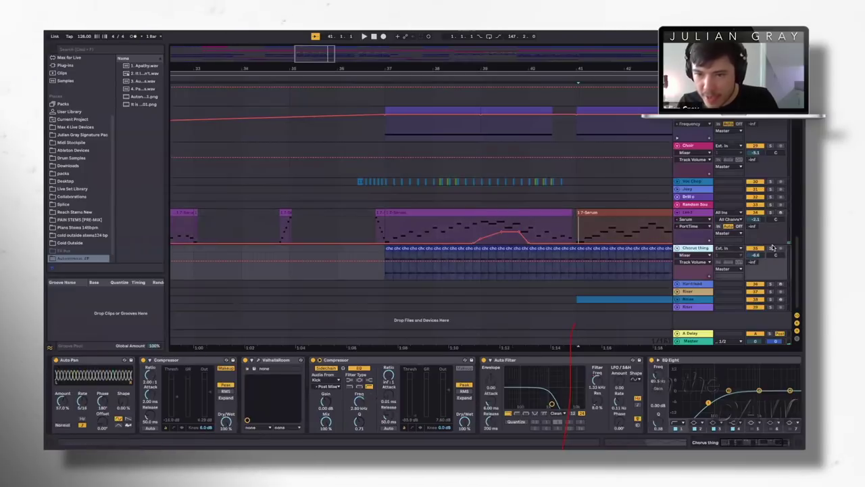
{"action": "left_click", "coordinate": [386, 273]}
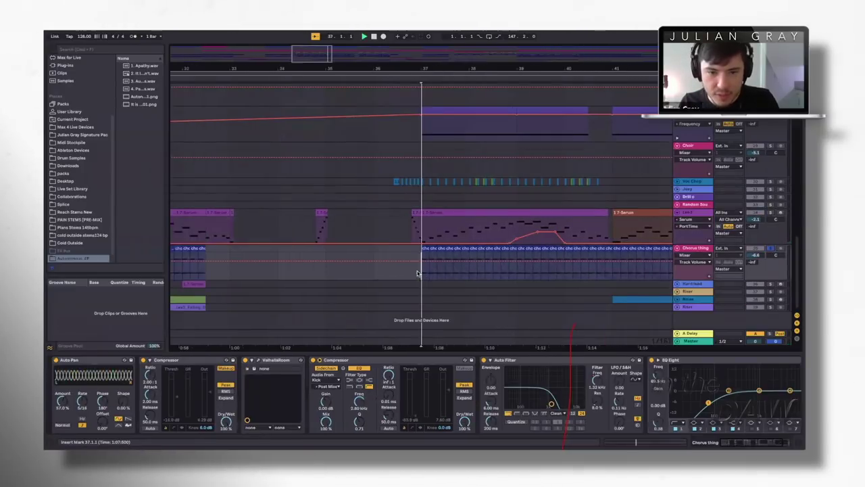
{"action": "key", "text": "space"}
{"action": "left_click", "coordinate": [772, 249]}
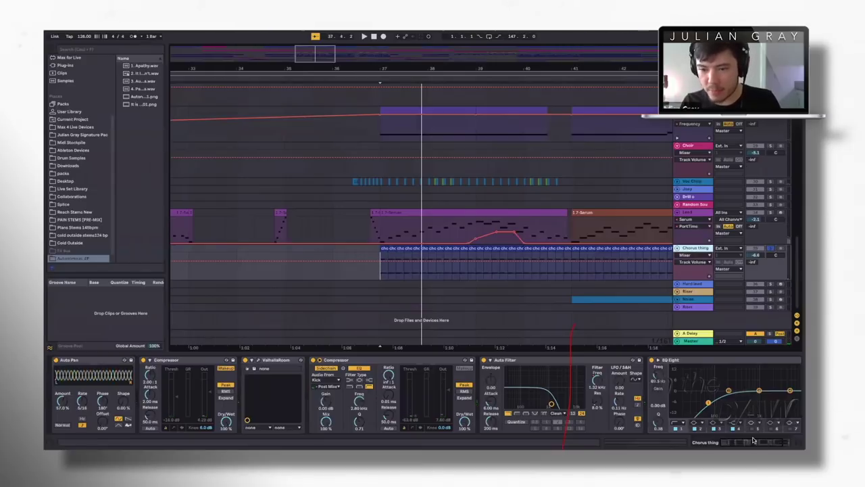
{"action": "mouse_move", "coordinate": [754, 441]}
{"action": "left_mouse_down"}
{"action": "mouse_move", "coordinate": [767, 441]}
{"action": "mouse_move", "coordinate": [747, 441]}
{"action": "left_mouse_up"}
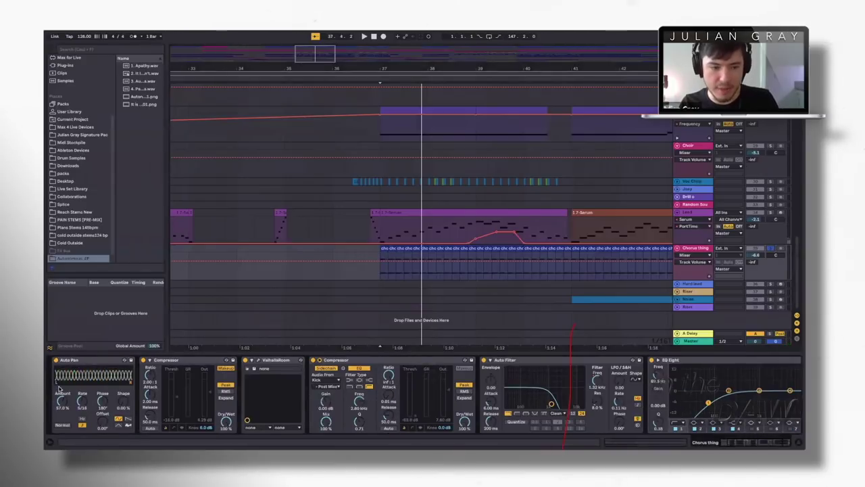
{"action": "key", "text": "space"}
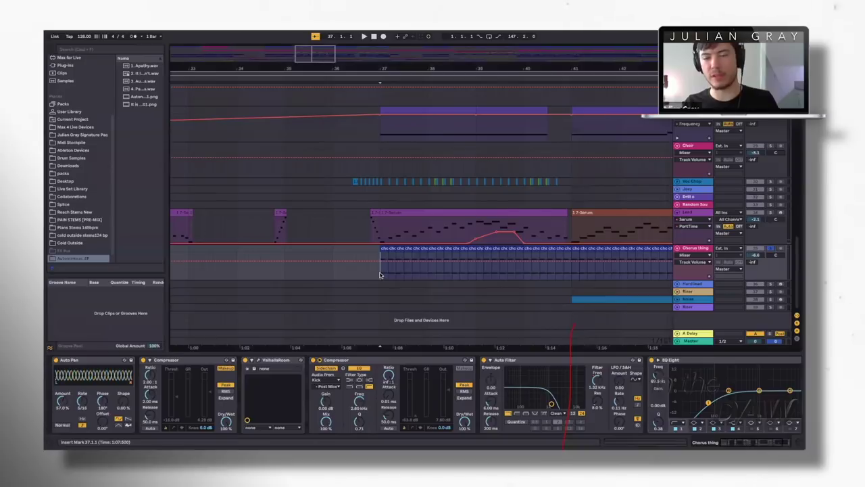
{"action": "key", "text": "space"}
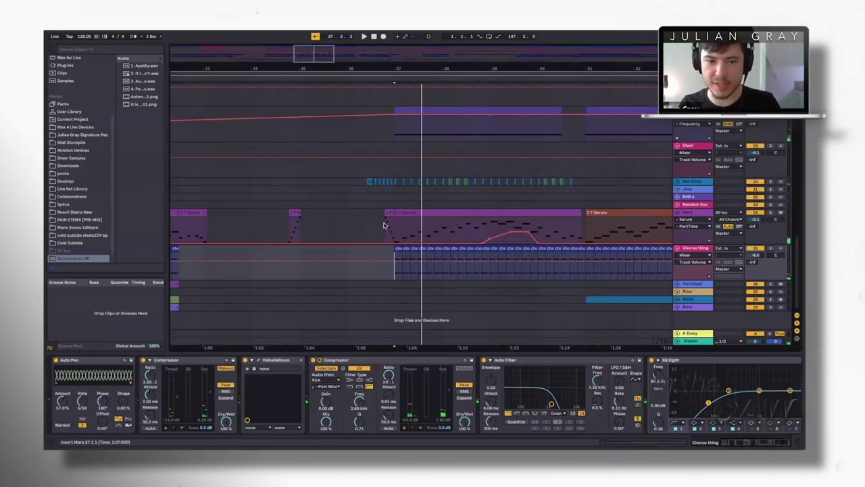
Play the full mix from 36.4.1 and follow the layers from the Lead up to the drum tracks, past the 41.1.1 transition.
{"action": "left_click", "coordinate": [383, 226]}
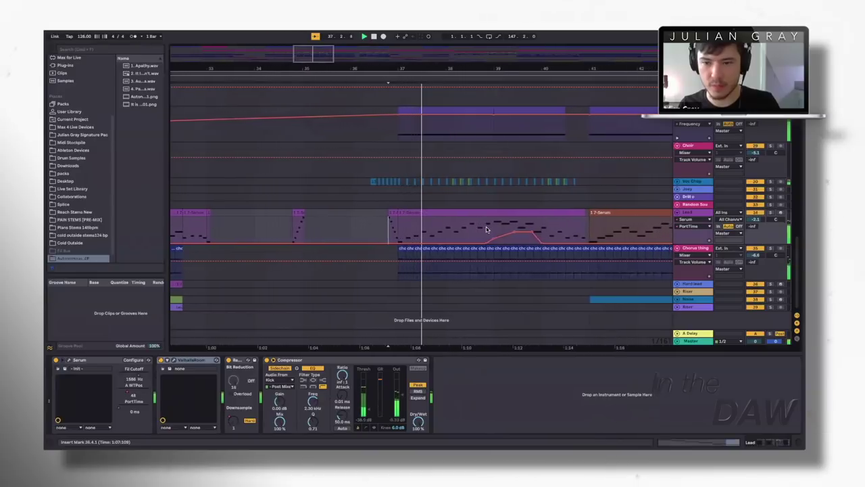
{"action": "scroll", "coordinate": [485, 229], "scroll_direction": "up", "scroll_amount": 4}
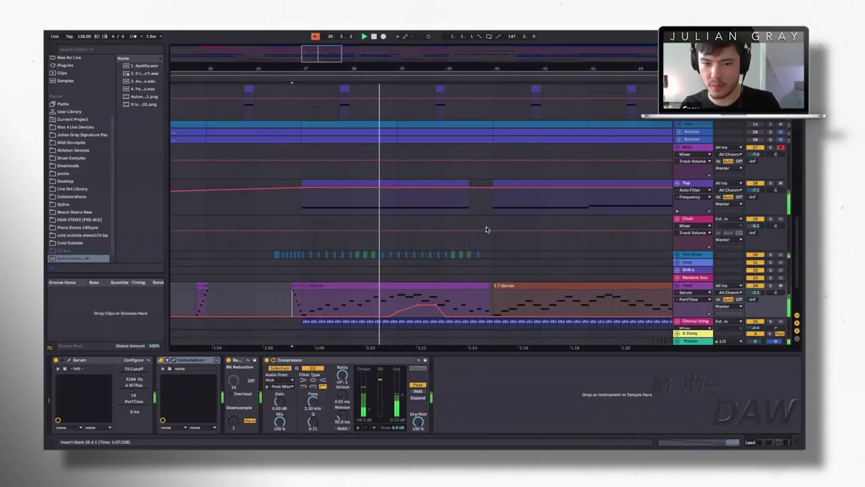
{"action": "scroll", "coordinate": [486, 230], "scroll_direction": "up", "scroll_amount": 10}
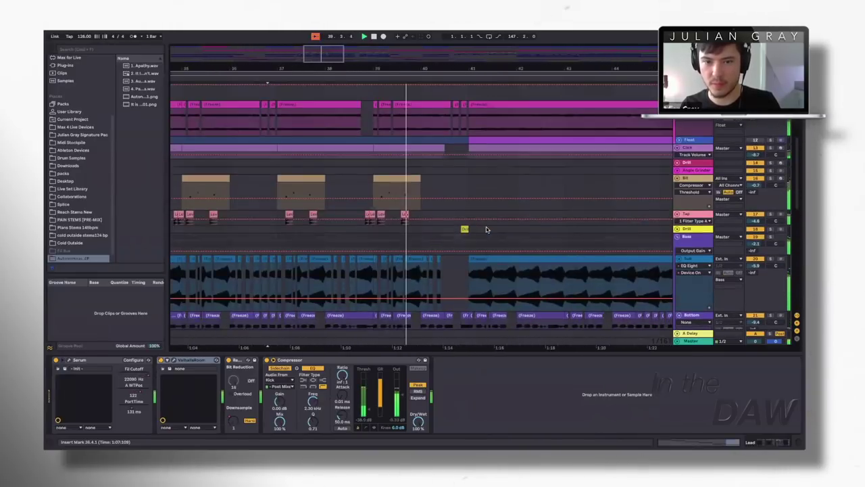
{"action": "left_click", "coordinate": [470, 230]}
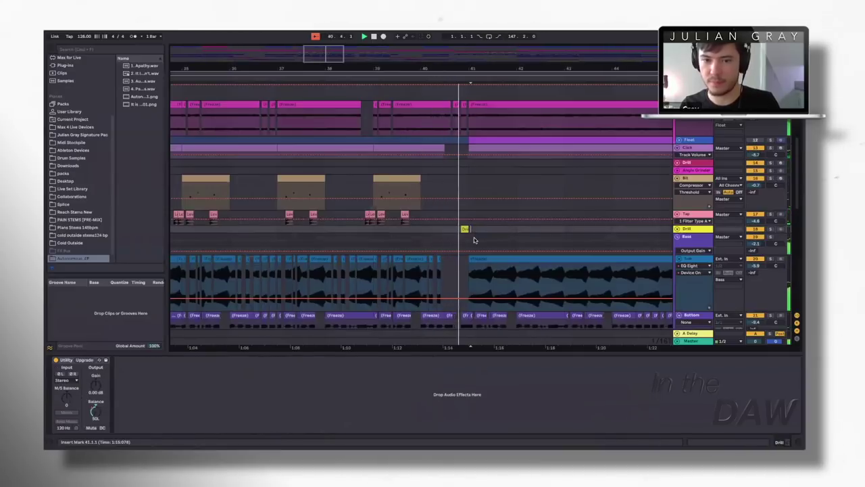
{"action": "scroll", "coordinate": [473, 240], "scroll_direction": "up", "scroll_amount": 3}
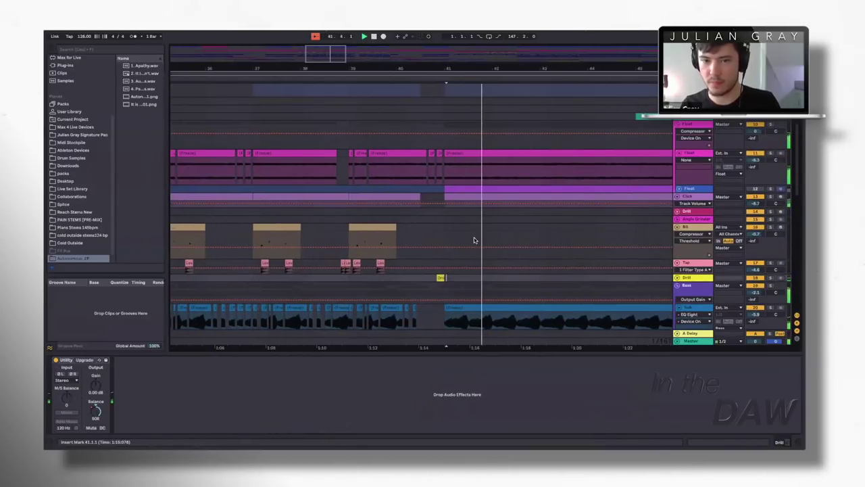
{"action": "scroll", "coordinate": [474, 240], "scroll_direction": "up", "scroll_amount": 10}
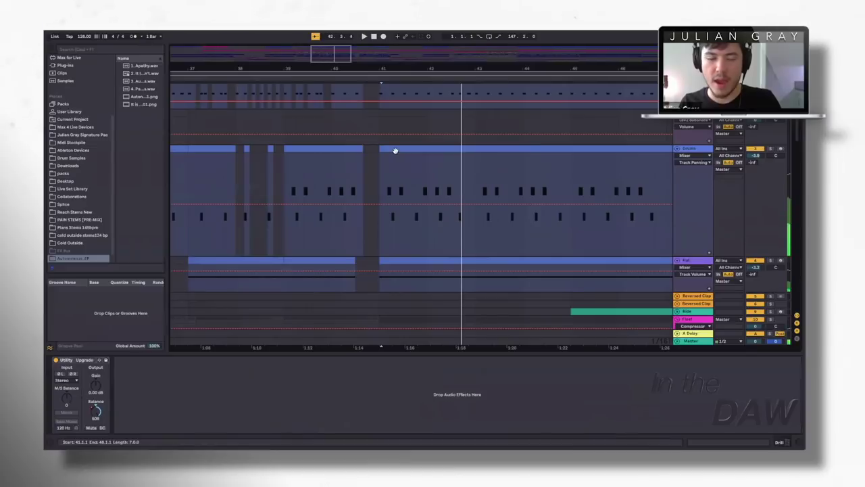
Examine the gap in the Kick track at 40.4.1 and the four-bar kick clip starting at 41.1.1.
{"action": "scroll", "coordinate": [396, 150], "scroll_direction": "up", "scroll_amount": 1}
{"action": "left_click", "coordinate": [372, 119]}
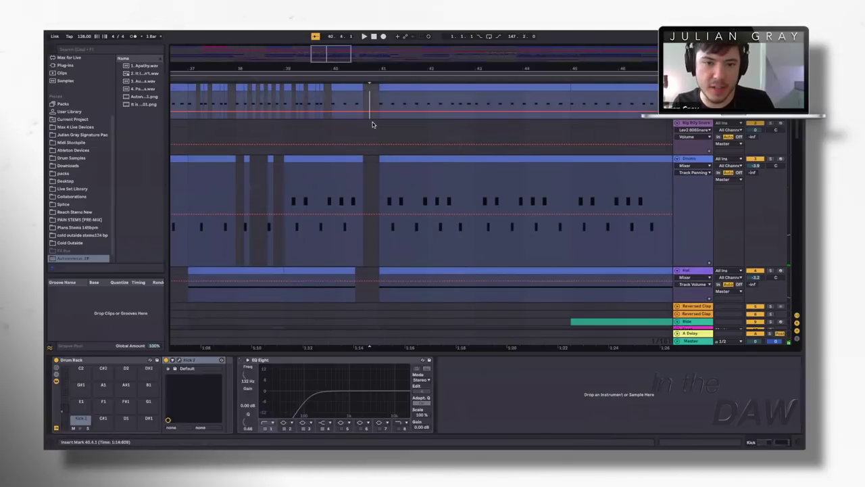
{"action": "left_click", "coordinate": [385, 86]}
{"action": "scroll", "coordinate": [367, 97], "scroll_direction": "down", "scroll_amount": 2}
{"action": "scroll", "coordinate": [367, 97], "scroll_direction": "left", "scroll_amount": 2}
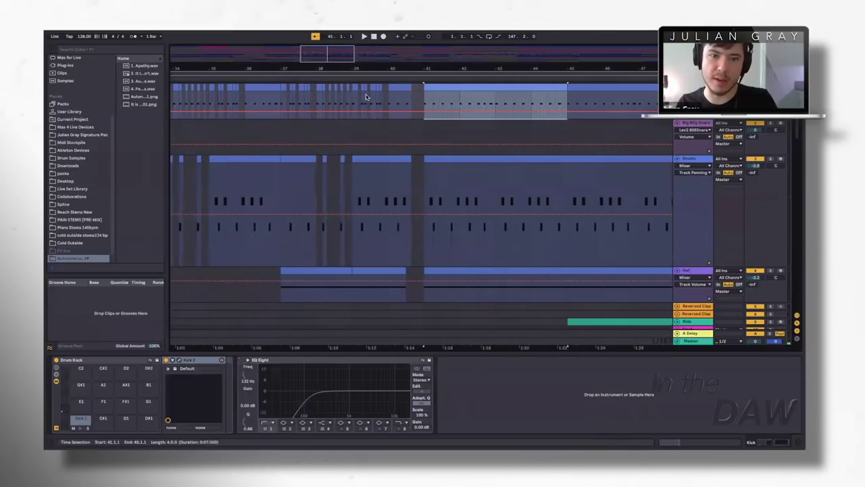
{"action": "left_click", "coordinate": [422, 93]}
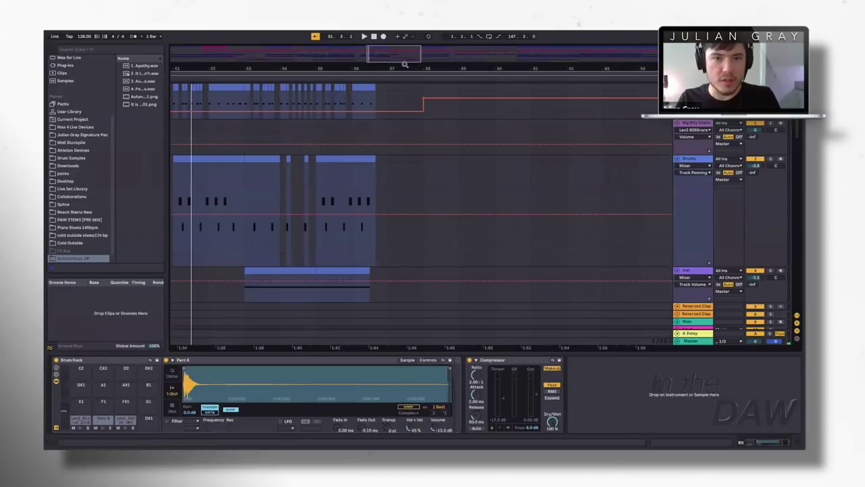
View the wider arrangement and audition the kickless break from 56.4.4 and the drums' return from 64.4.4.
{"action": "left_click_drag", "start_coordinate": [406, 66], "coordinate": [406, 34]}
{"action": "scroll", "coordinate": [499, 135], "scroll_direction": "right", "scroll_amount": 5}
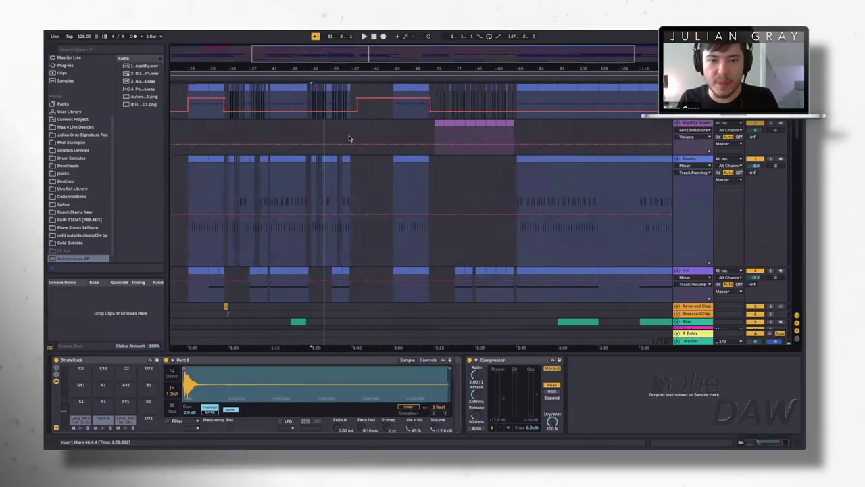
{"action": "left_click", "coordinate": [354, 127]}
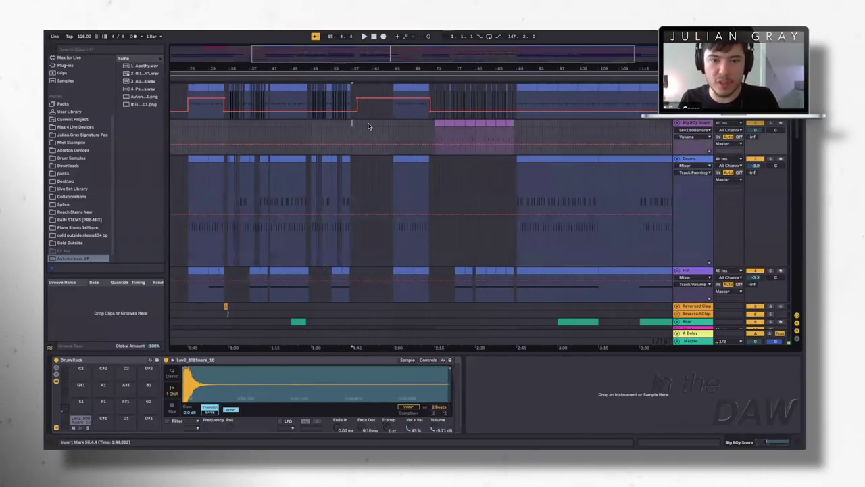
{"action": "key", "text": "space"}
{"action": "scroll", "coordinate": [428, 126], "scroll_direction": "right", "scroll_amount": 4}
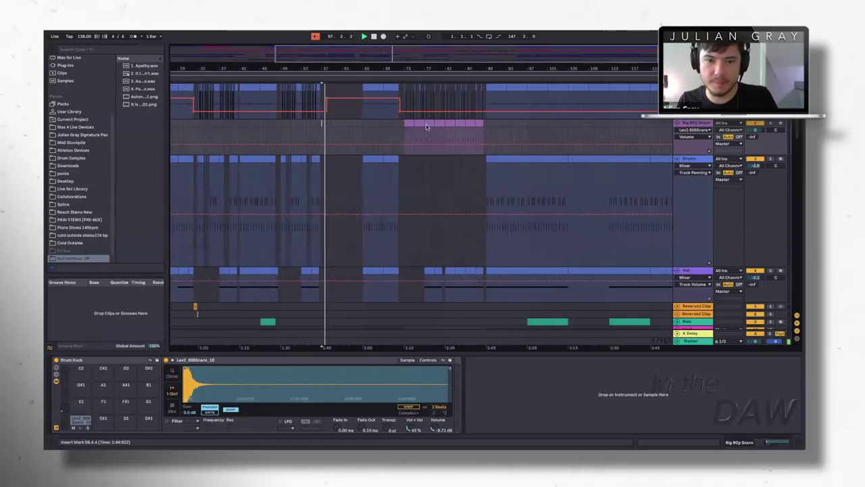
{"action": "left_click", "coordinate": [363, 125]}
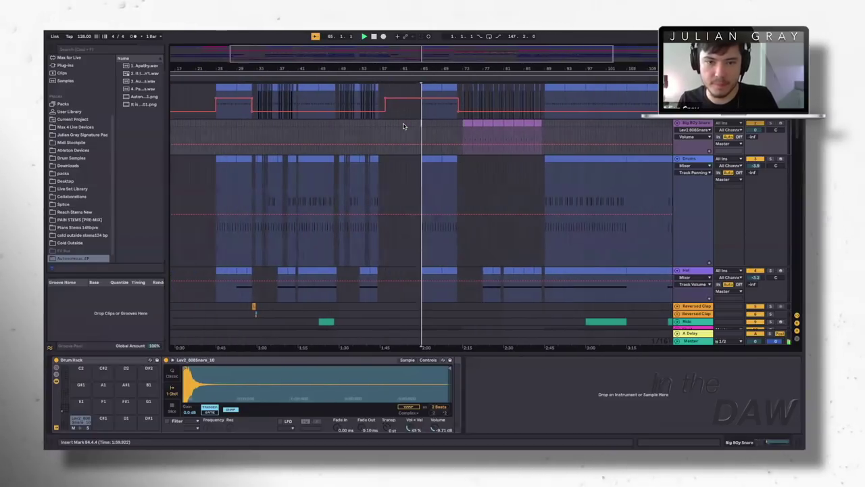
{"action": "key", "text": "space"}
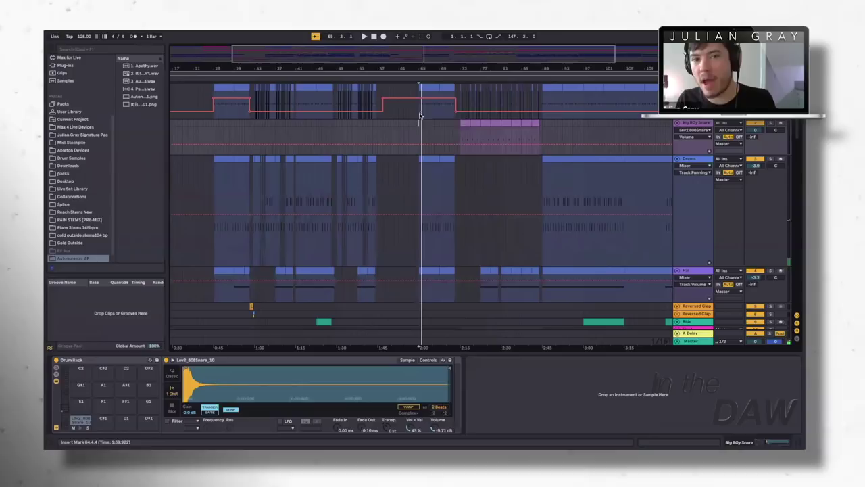
Bring the Big Boy Snare section into close view and audition it with the full mix from 72.4.4.
{"action": "left_click", "coordinate": [452, 124]}
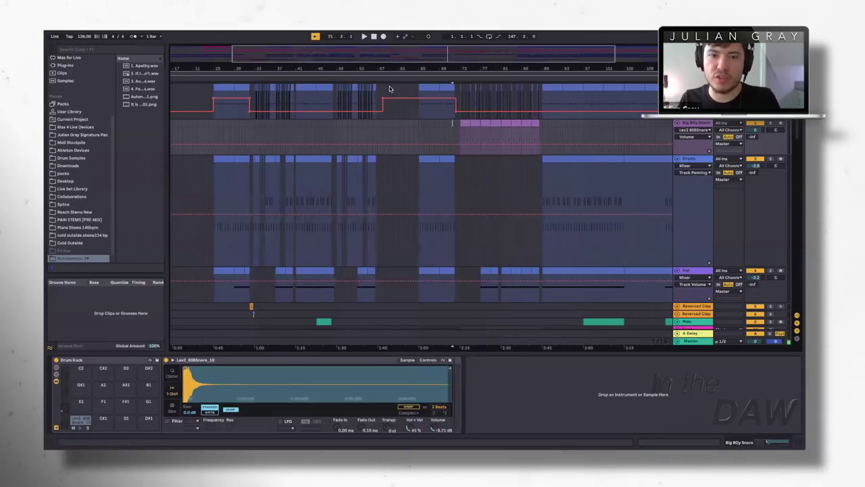
{"action": "left_click", "coordinate": [407, 123]}
{"action": "left_click_drag", "start_coordinate": [507, 68], "coordinate": [508, 109]}
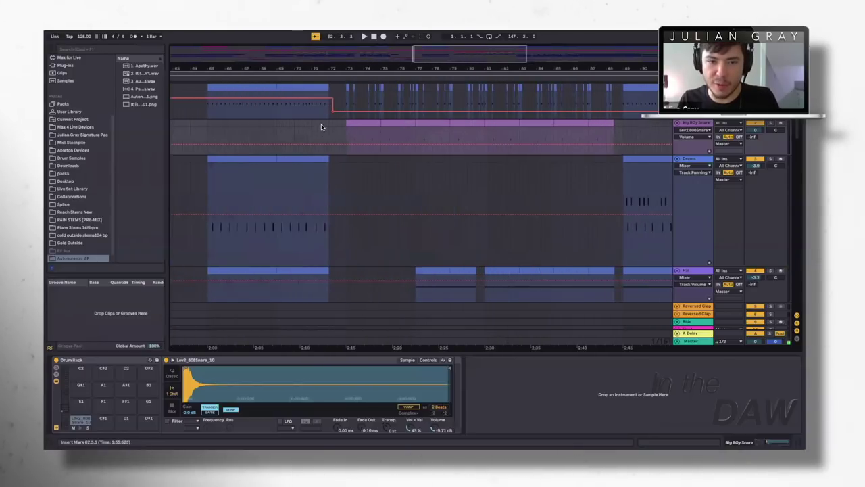
{"action": "left_click", "coordinate": [331, 123]}
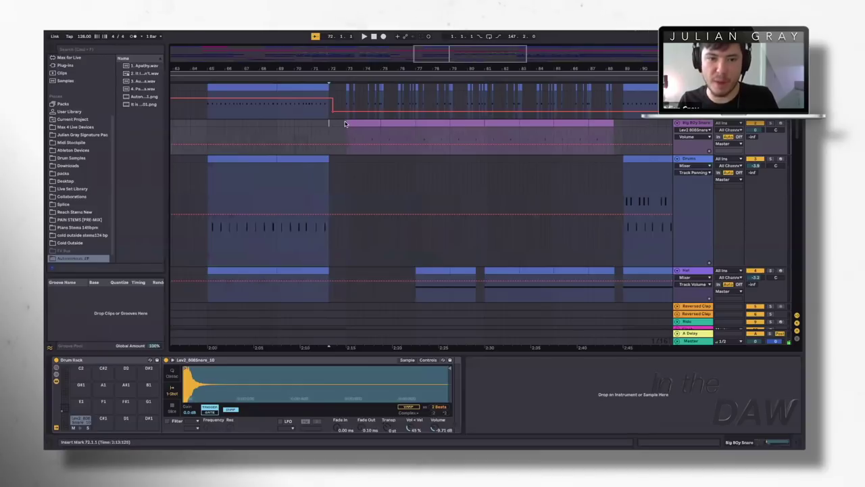
{"action": "key", "text": "space"}
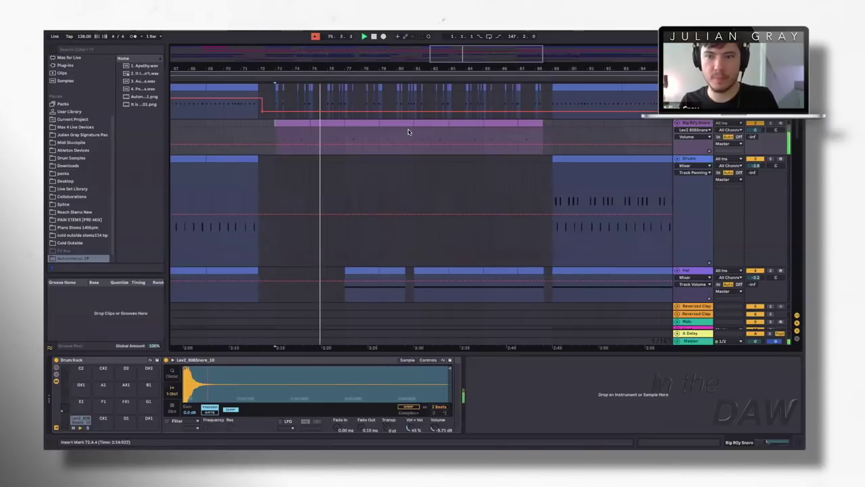
{"action": "key", "text": "space"}
Compare the chopped Kick pattern with the two-bar Big Boy Snare clip at 73.1.1.
{"action": "left_click", "coordinate": [339, 100]}
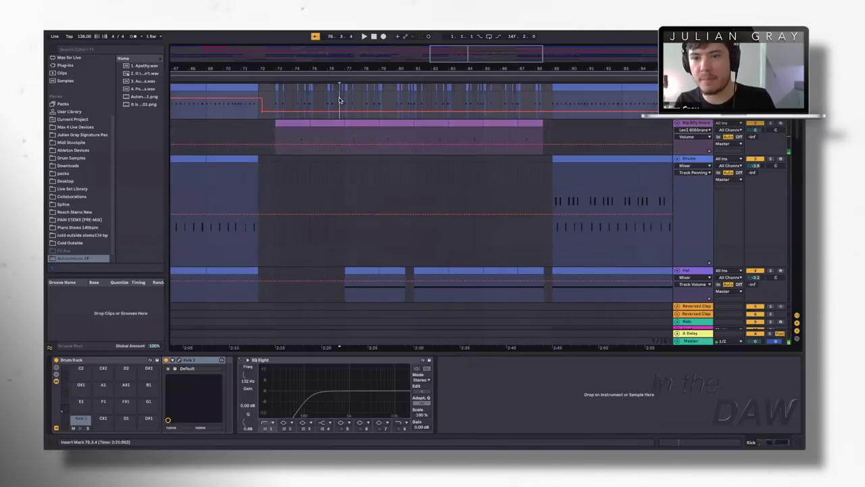
{"action": "left_click", "coordinate": [442, 99]}
{"action": "left_click", "coordinate": [454, 99]}
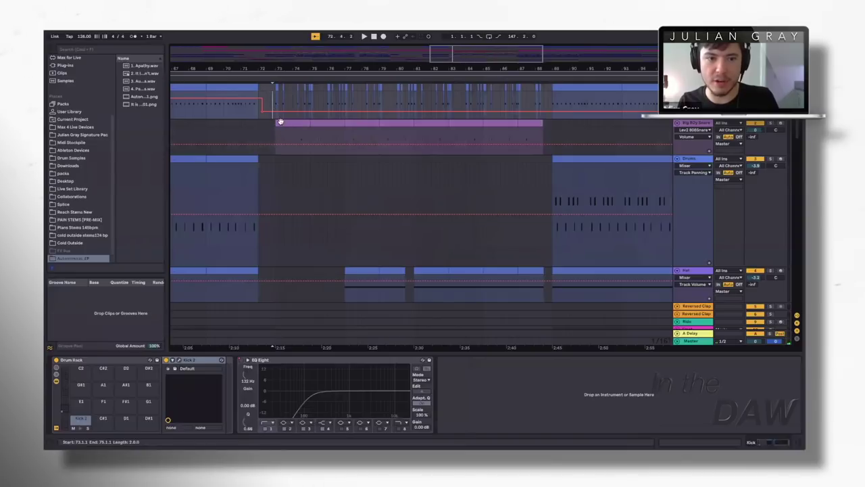
{"action": "left_click_drag", "start_coordinate": [281, 122], "coordinate": [295, 125]}
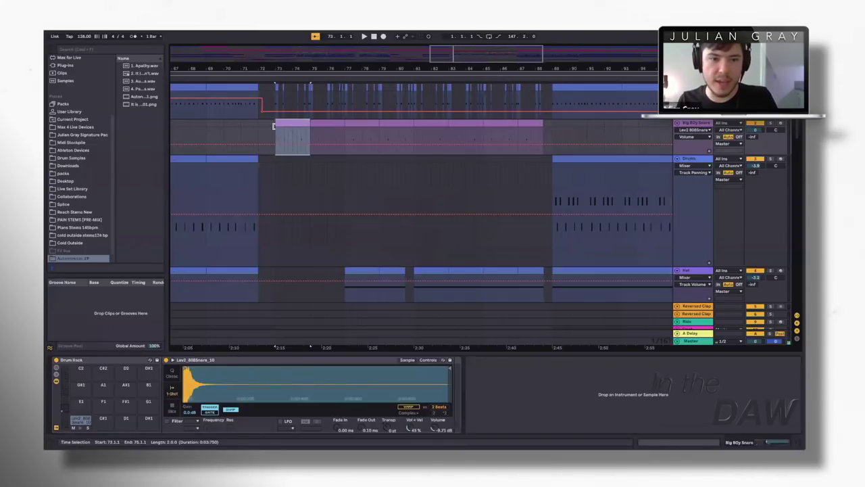
{"action": "left_click", "coordinate": [277, 128]}
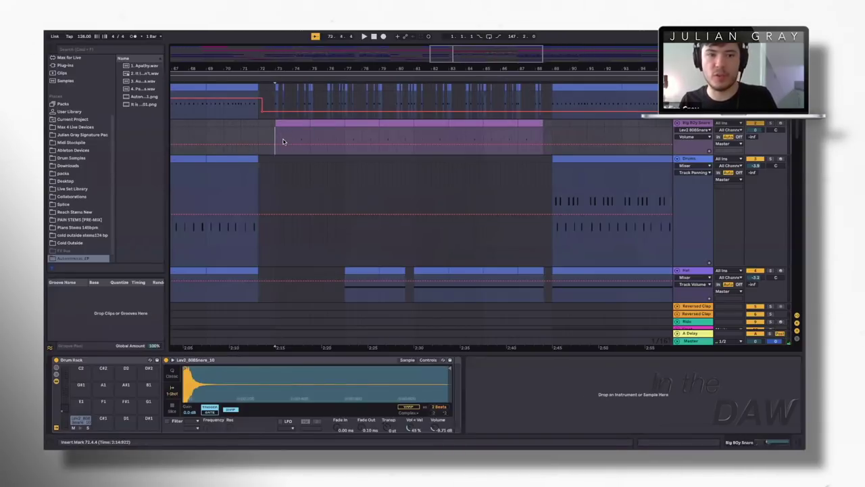
{"action": "scroll", "coordinate": [283, 141], "scroll_direction": "down", "scroll_amount": 2}
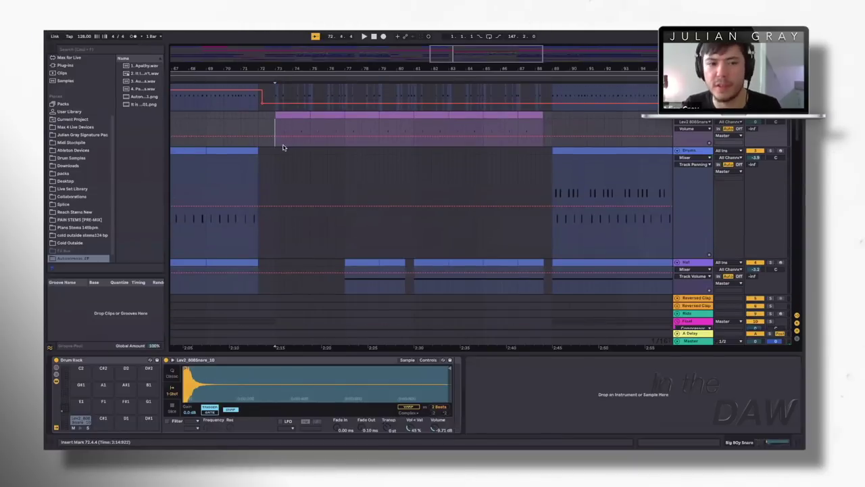
Unfold the Drill and Angle Grinder tracks and mark the end of the Angle Grinder clip at 81.1.1.
{"action": "scroll", "coordinate": [689, 223], "scroll_direction": "down", "scroll_amount": 5}
{"action": "left_click", "coordinate": [689, 221]}
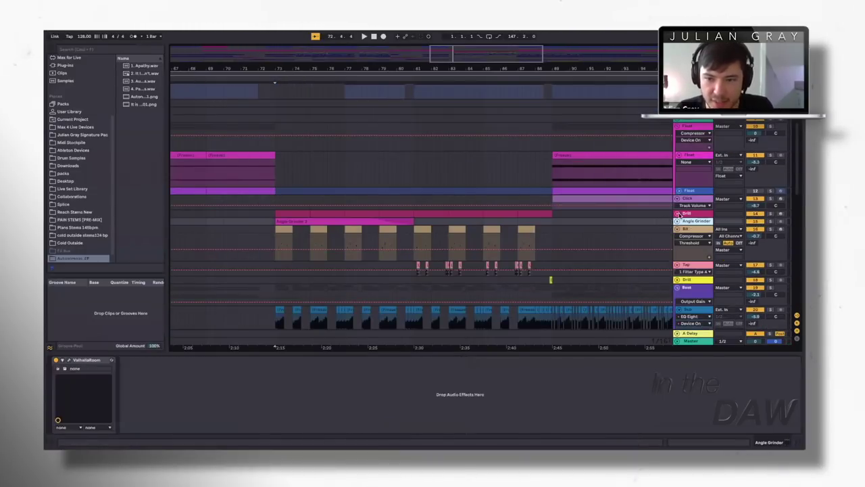
{"action": "left_click", "coordinate": [680, 214]}
{"action": "key", "text": "u"}
{"action": "left_click", "coordinate": [683, 248]}
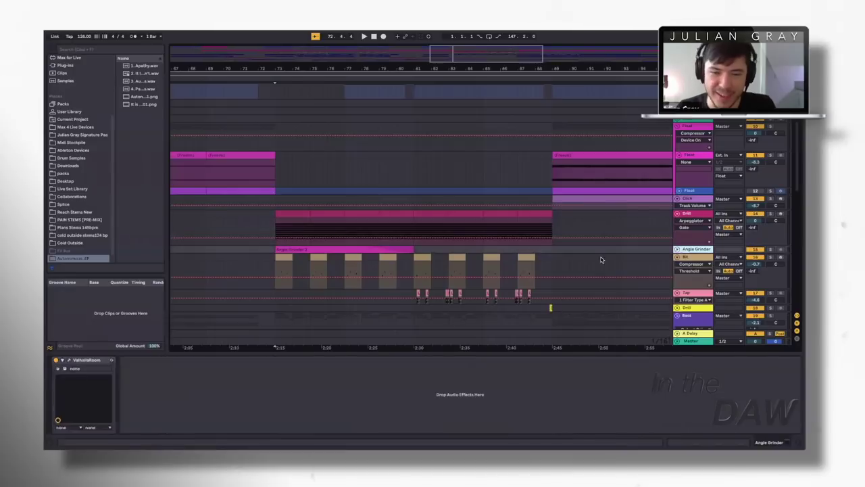
{"action": "key", "text": "u"}
{"action": "left_click", "coordinate": [415, 252]}
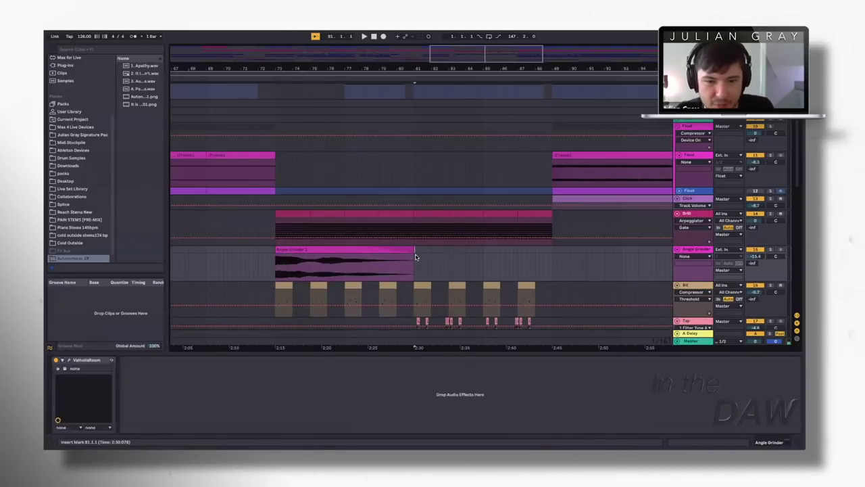
Examine where the Drill part enters at bar 73 and bring up the Drill track's device chain.
{"action": "left_click", "coordinate": [258, 219]}
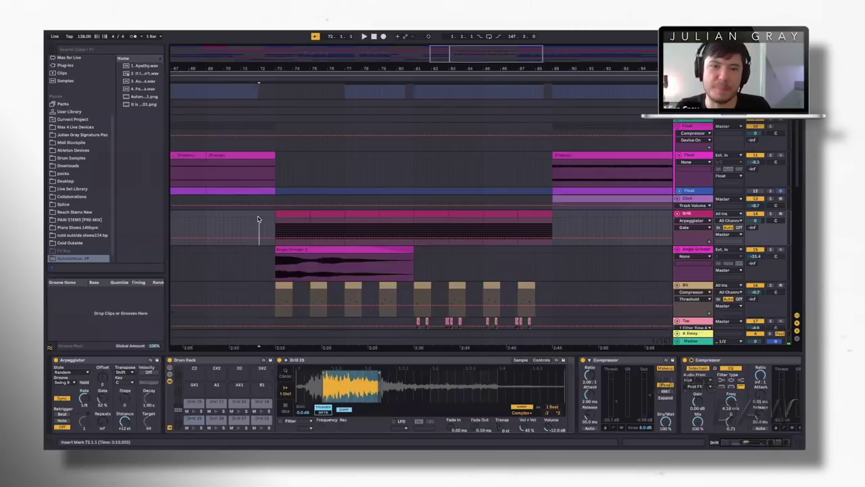
{"action": "scroll", "coordinate": [259, 219], "scroll_direction": "left", "scroll_amount": 10}
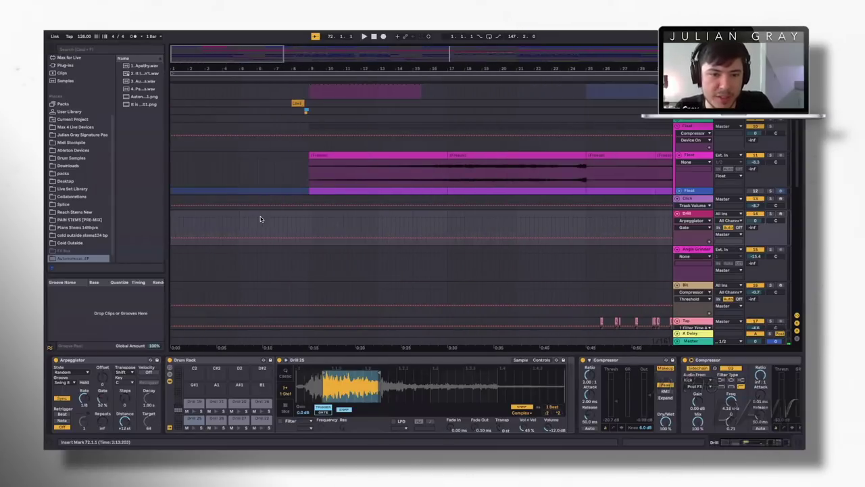
{"action": "scroll", "coordinate": [260, 216], "scroll_direction": "right", "scroll_amount": 10}
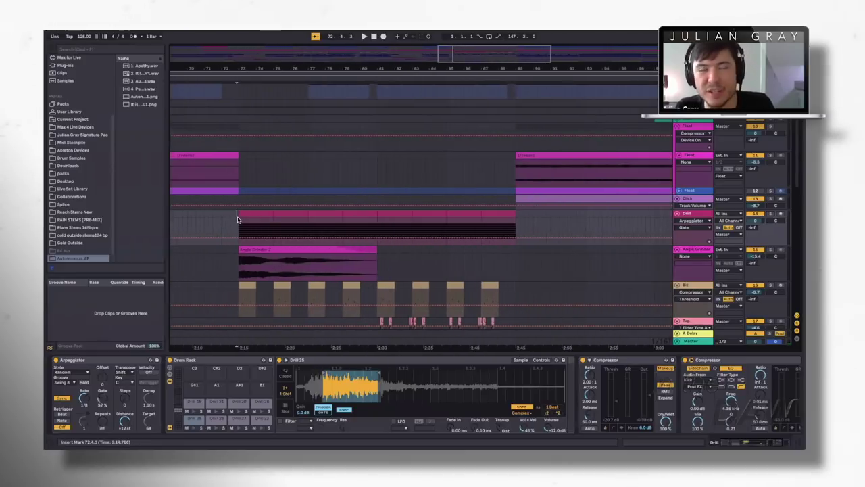
{"action": "left_click_drag", "start_coordinate": [238, 220], "coordinate": [239, 215]}
{"action": "left_click", "coordinate": [702, 215]}
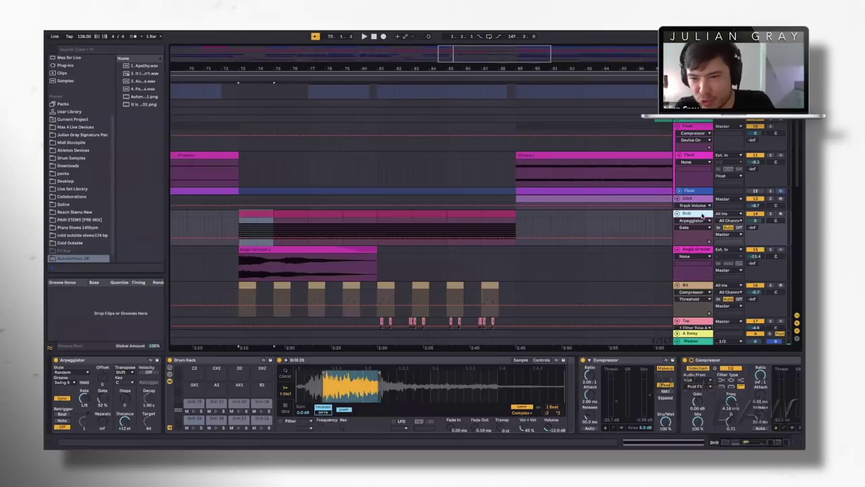
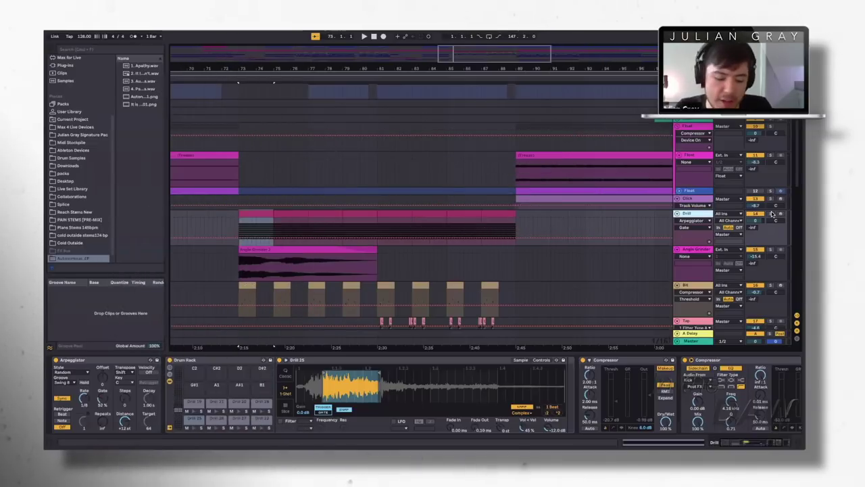
Solo the Drill track, check its Arpeggiator and Drum Rack, and audition it from 72.4.4.
{"action": "left_click", "coordinate": [240, 224]}
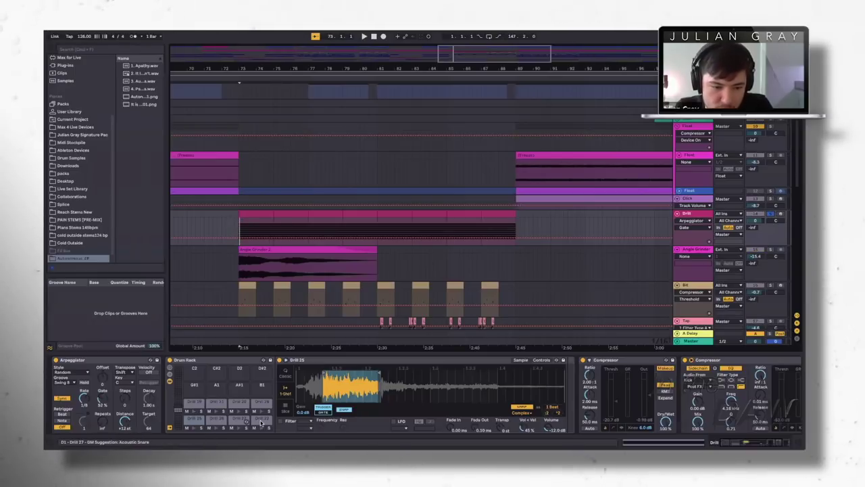
{"action": "left_click", "coordinate": [251, 215]}
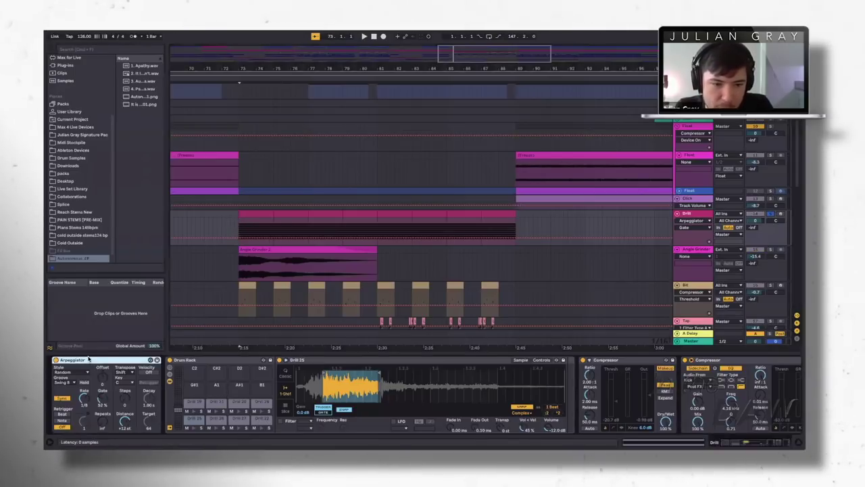
{"action": "left_click", "coordinate": [238, 215]}
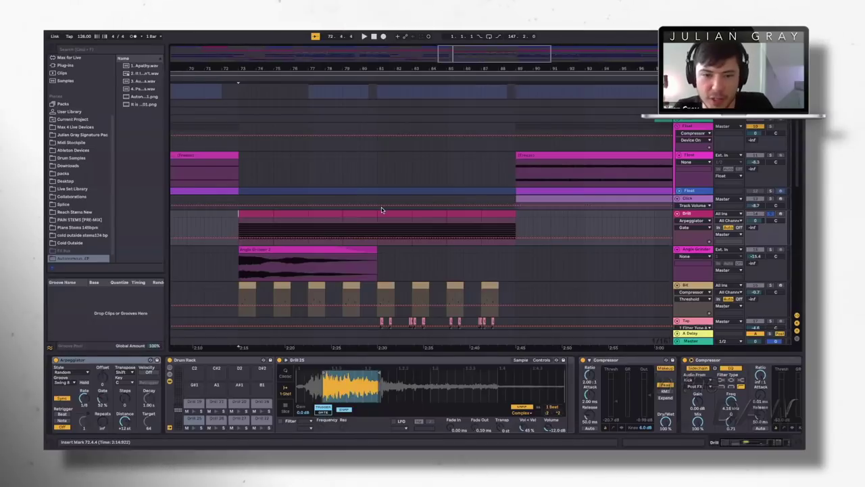
{"action": "key", "text": "space"}
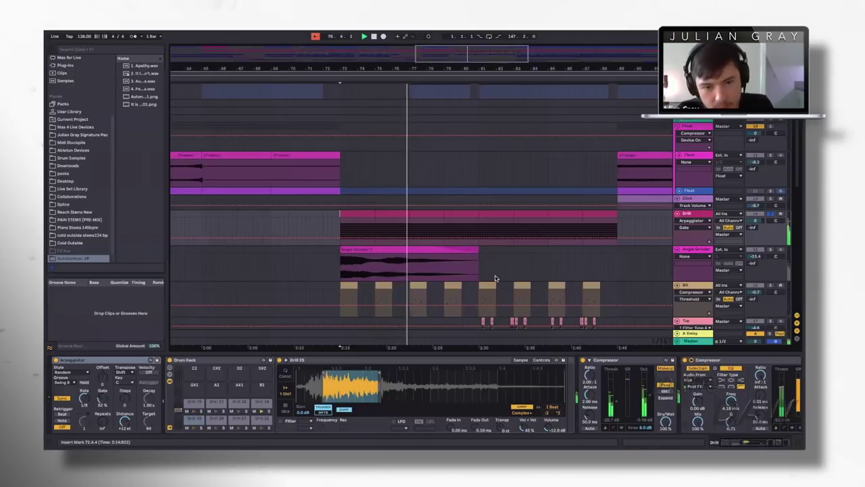
{"action": "key", "text": "space"}
Audition the soloed Angle Grinder clip from 73.1.1 and bring up the Bit track's devices.
{"action": "scroll", "coordinate": [495, 278], "scroll_direction": "right", "scroll_amount": 2}
{"action": "left_click", "coordinate": [706, 248]}
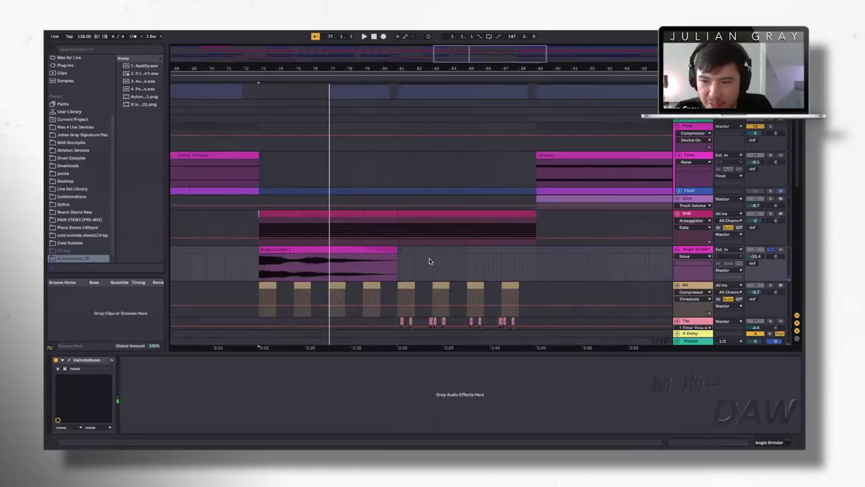
{"action": "left_click", "coordinate": [259, 266]}
{"action": "key", "text": "space"}
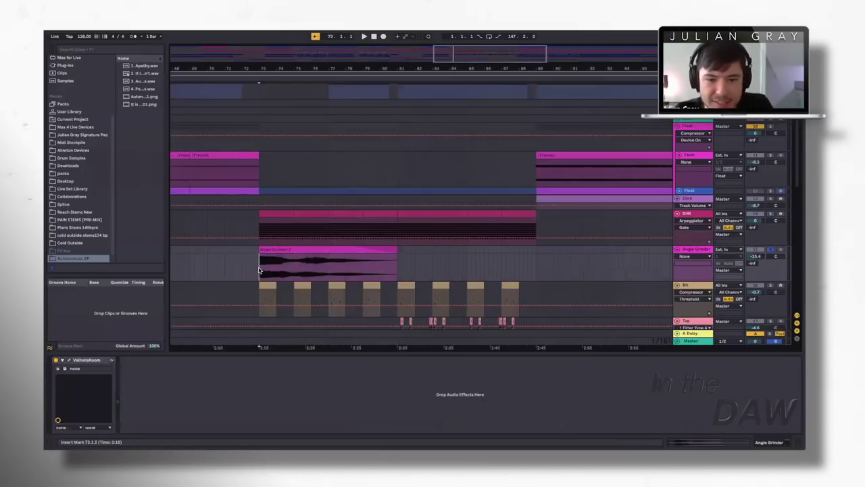
{"action": "key", "text": "space"}
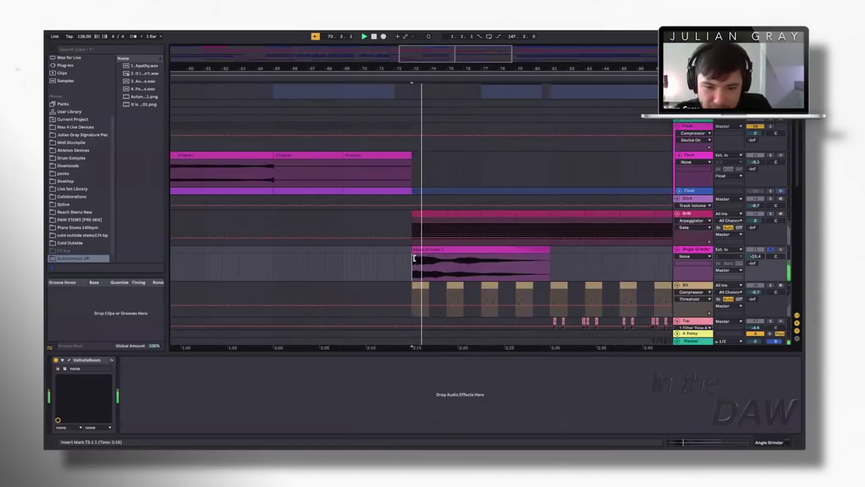
{"action": "scroll", "coordinate": [687, 238], "scroll_direction": "down", "scroll_amount": 5}
{"action": "key", "text": "space"}
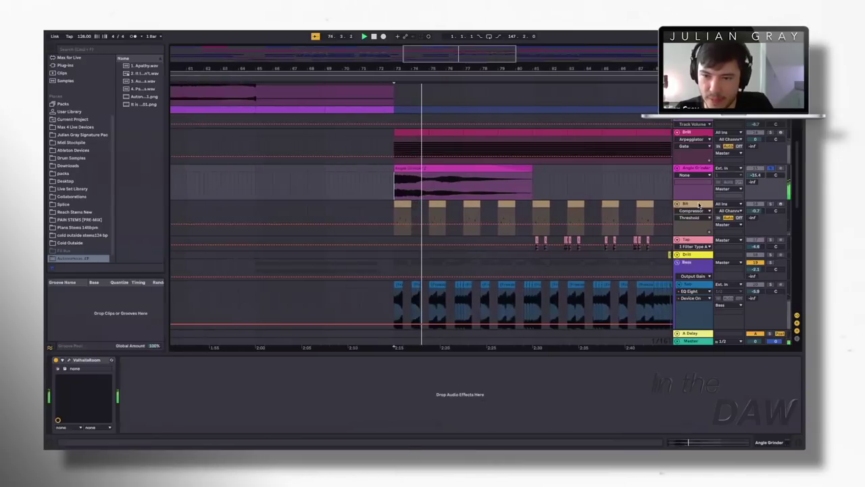
{"action": "left_click", "coordinate": [699, 204]}
Bring the bass tracks into view and audition the Sub in the full mix from just before bar 73.
{"action": "scroll", "coordinate": [464, 169], "scroll_direction": "down", "scroll_amount": 10}
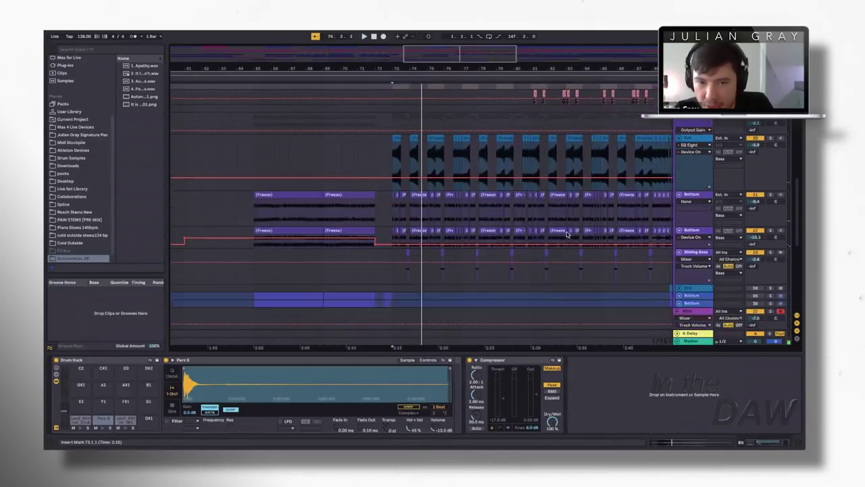
{"action": "scroll", "coordinate": [372, 171], "scroll_direction": "up", "scroll_amount": 2}
{"action": "left_click", "coordinate": [391, 165]}
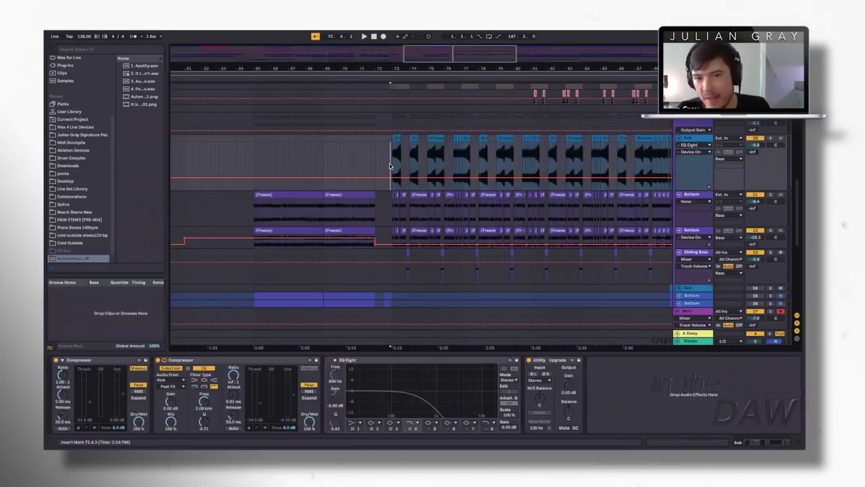
{"action": "left_click", "coordinate": [389, 159]}
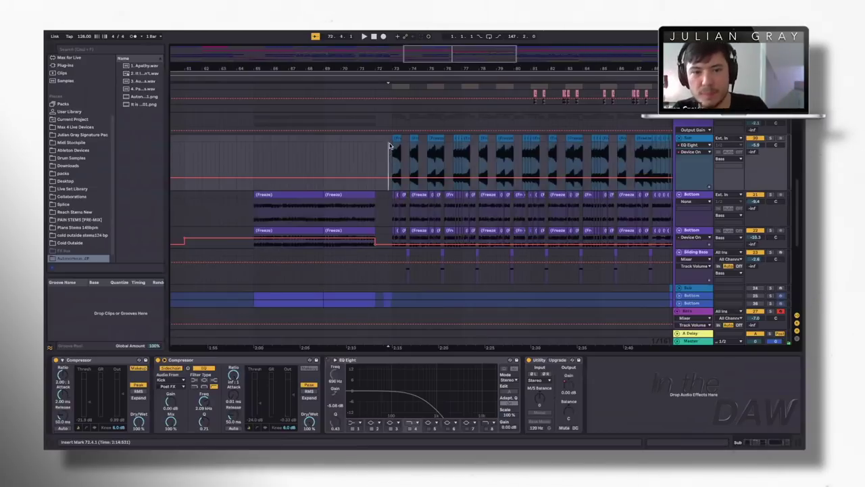
{"action": "key", "text": "space"}
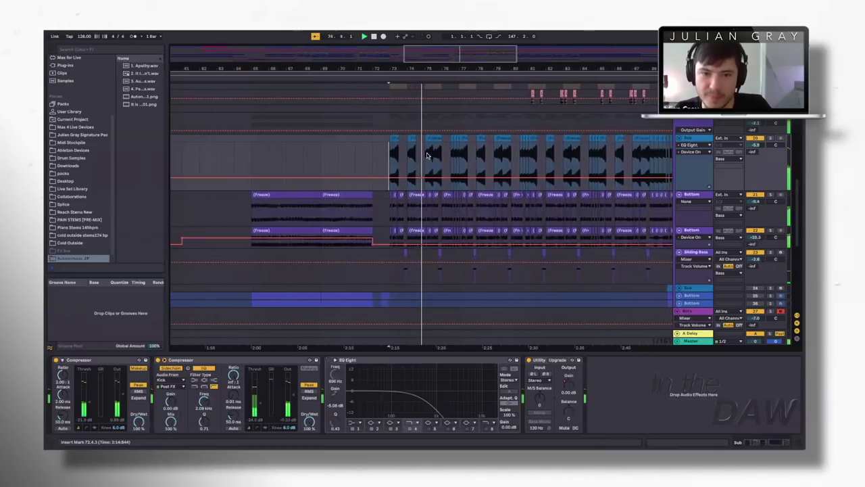
{"action": "key", "text": "space"}
Examine the chopped Sub clips, including the one starting at 74.1.1 and the cut at 76.3.1.
{"action": "left_click", "coordinate": [409, 147]}
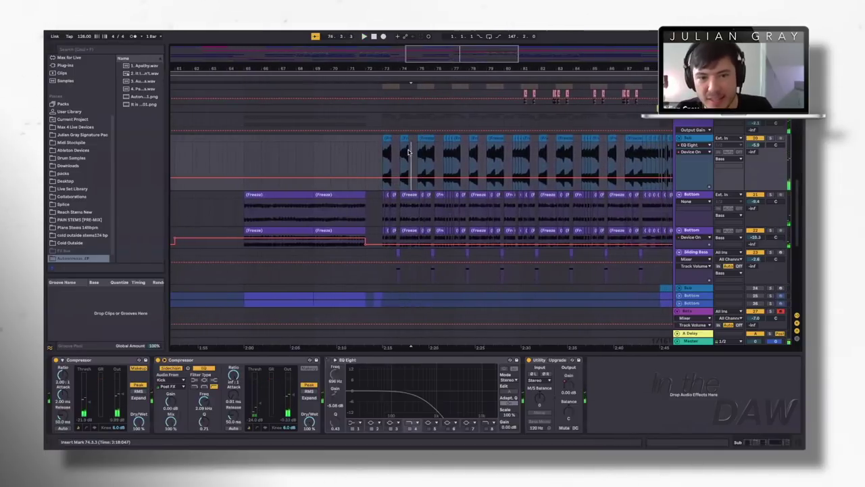
{"action": "left_click_drag", "start_coordinate": [409, 150], "coordinate": [418, 138]}
{"action": "left_click", "coordinate": [404, 139]}
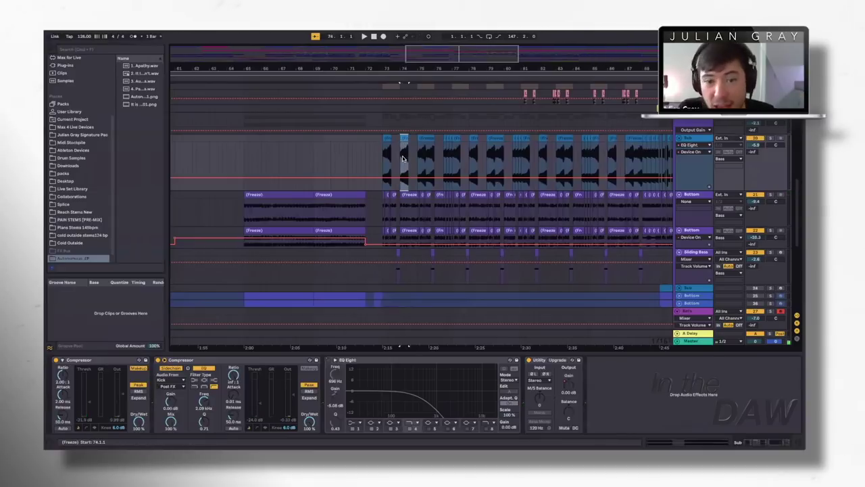
{"action": "scroll", "coordinate": [390, 132], "scroll_direction": "right", "scroll_amount": 2}
{"action": "scroll", "coordinate": [389, 129], "scroll_direction": "up", "scroll_amount": 1}
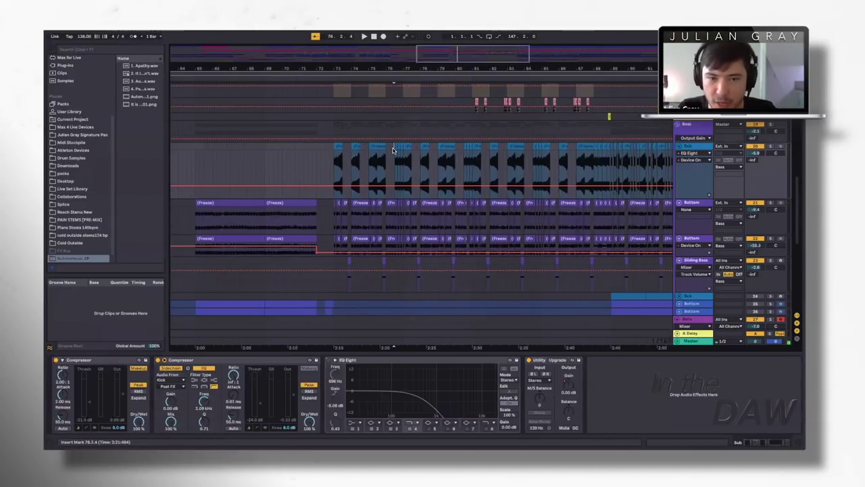
{"action": "left_click", "coordinate": [327, 146]}
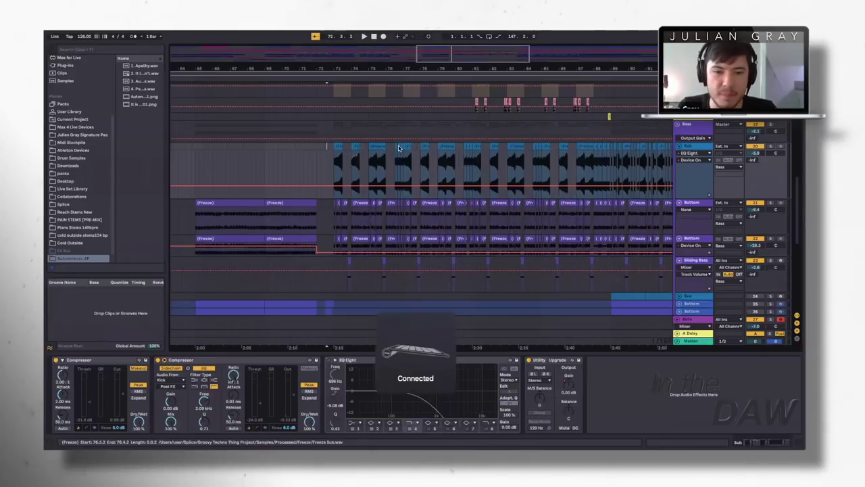
{"action": "left_click", "coordinate": [394, 167]}
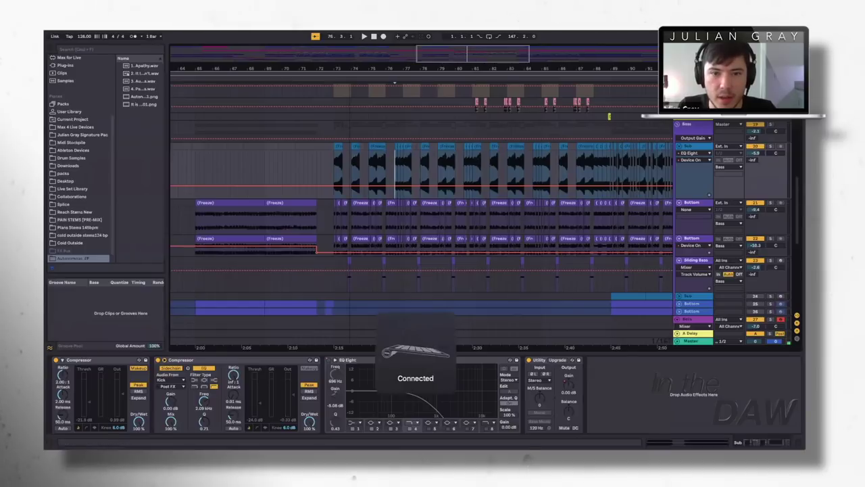
Show the percussion above the basses and audition the soloed Tap track from 80.4.3.
{"action": "scroll", "coordinate": [394, 167], "scroll_direction": "down", "scroll_amount": 3}
{"action": "scroll", "coordinate": [483, 190], "scroll_direction": "up", "scroll_amount": 1}
{"action": "scroll", "coordinate": [482, 189], "scroll_direction": "up", "scroll_amount": 3}
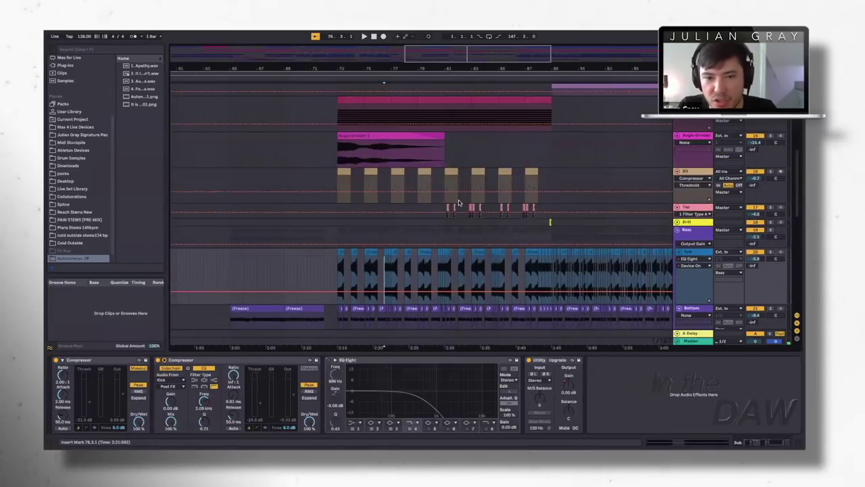
{"action": "left_click", "coordinate": [718, 202]}
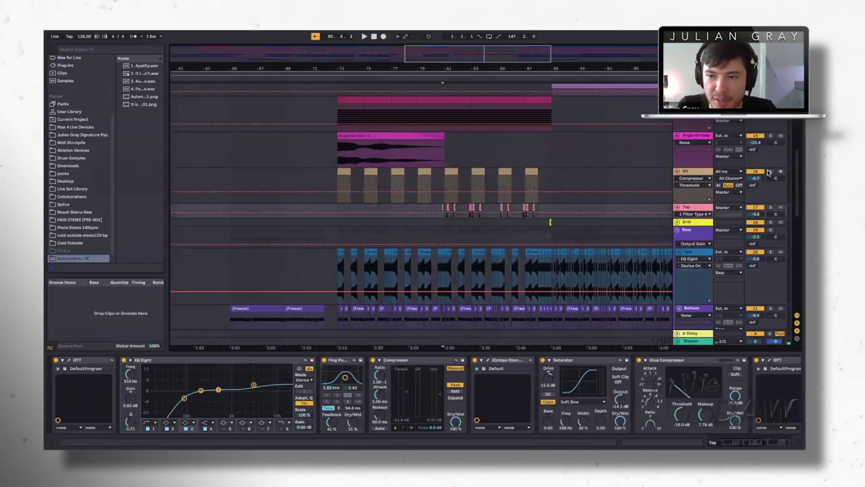
{"action": "key", "text": "space"}
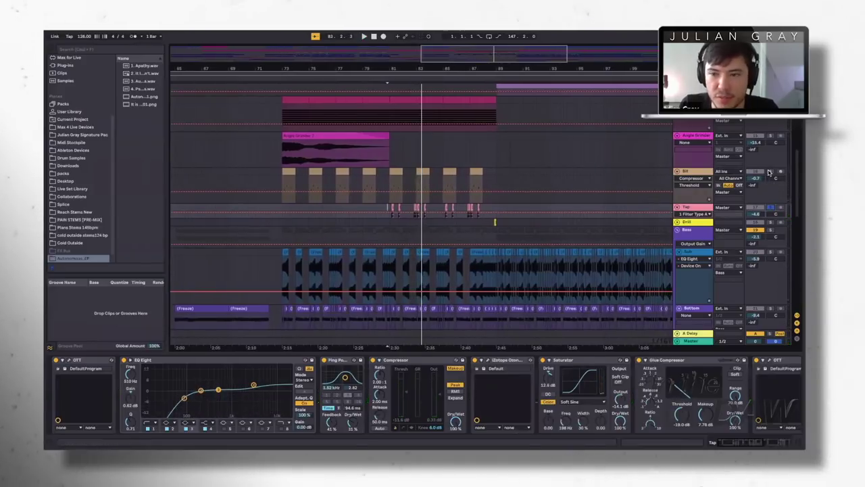
Audition the full mix from 88.4.3, leading into the section where the Top part enters.
{"action": "left_click", "coordinate": [438, 177]}
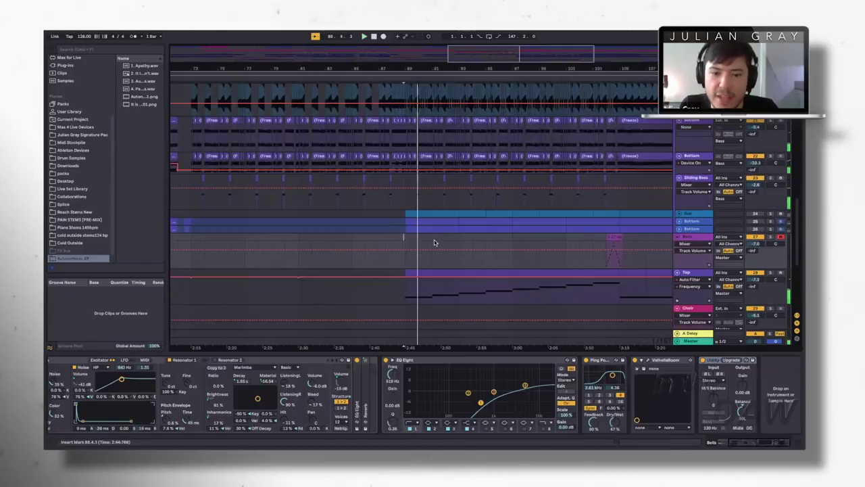
{"action": "scroll", "coordinate": [435, 241], "scroll_direction": "down", "scroll_amount": 2}
{"action": "scroll", "coordinate": [435, 240], "scroll_direction": "down", "scroll_amount": 1}
Solo the Top track and open its 16-bar clip at 89.1.1 in the note editor.
{"action": "left_click", "coordinate": [385, 266]}
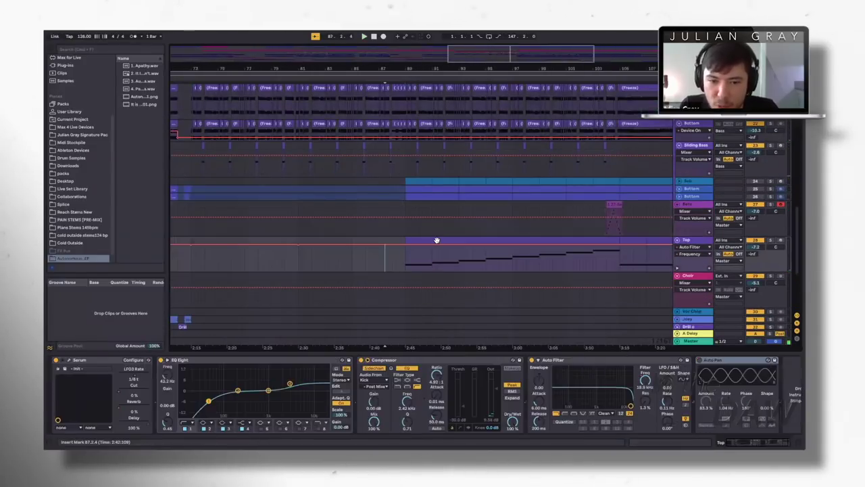
{"action": "left_click", "coordinate": [436, 239]}
{"action": "left_click", "coordinate": [771, 241]}
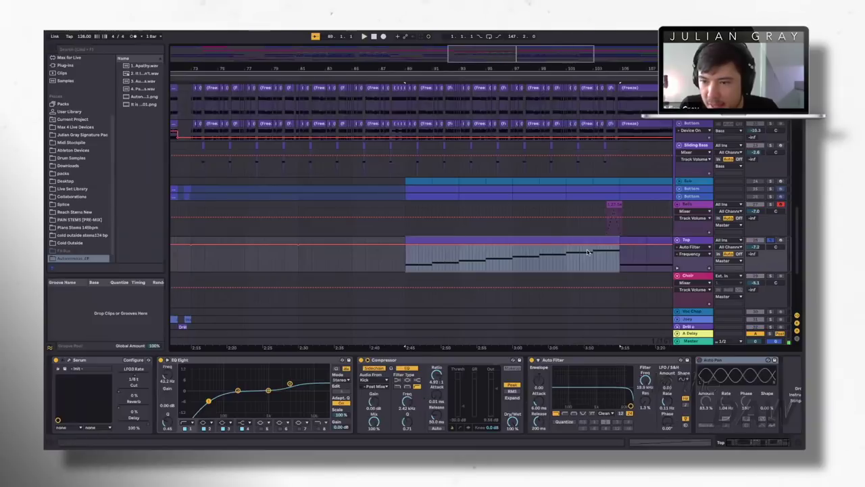
{"action": "left_click", "coordinate": [468, 241]}
{"action": "double_click", "coordinate": [421, 240]}
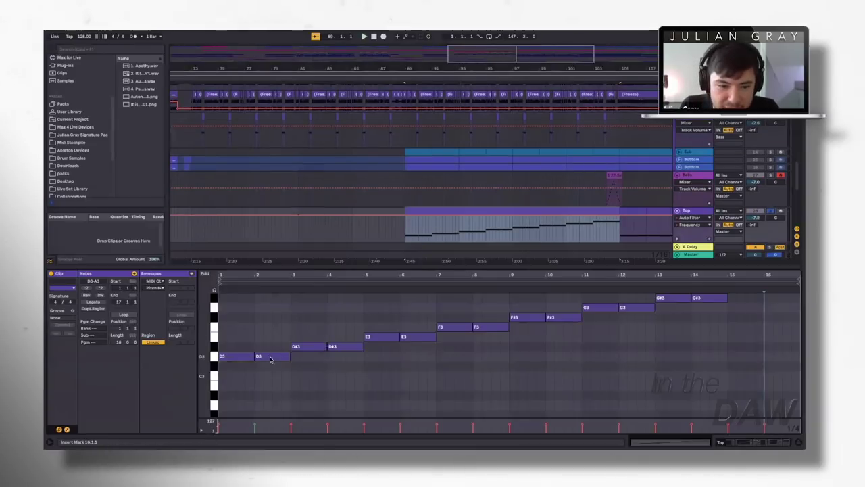
Audition the full mix from 89.1.1 while following the rising notes in the Top clip.
{"action": "scroll", "coordinate": [611, 324], "scroll_direction": "up", "scroll_amount": 2}
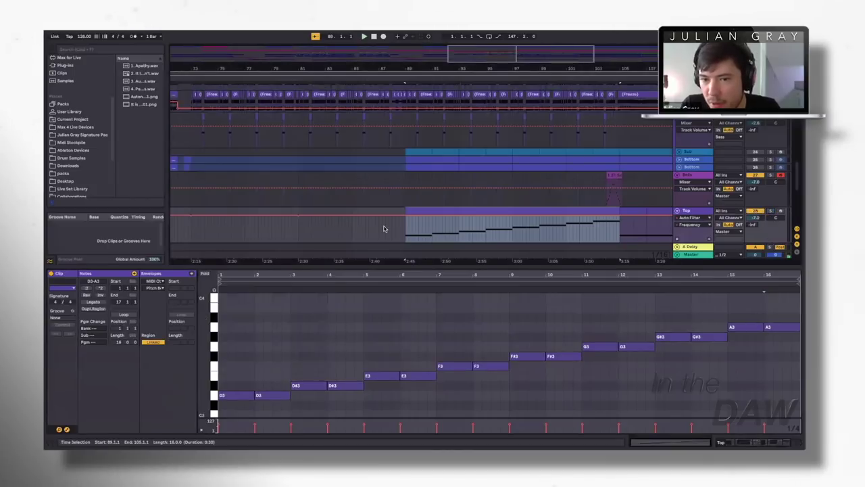
{"action": "left_click", "coordinate": [406, 231]}
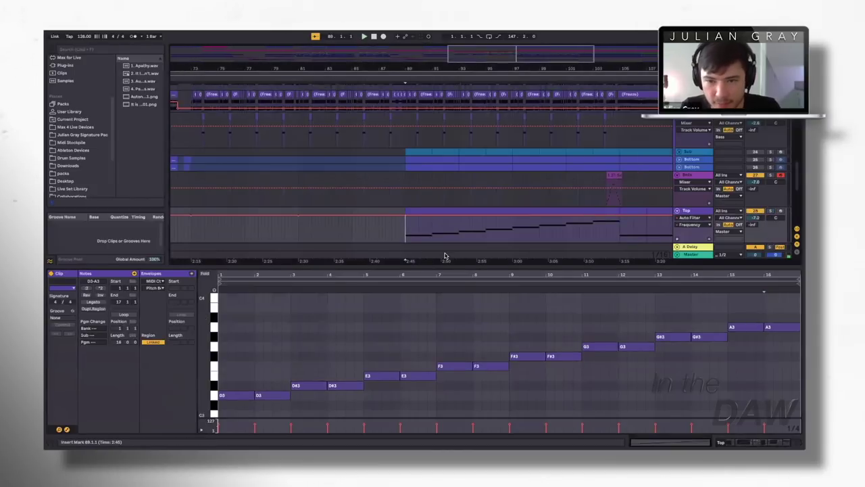
{"action": "key", "text": "space"}
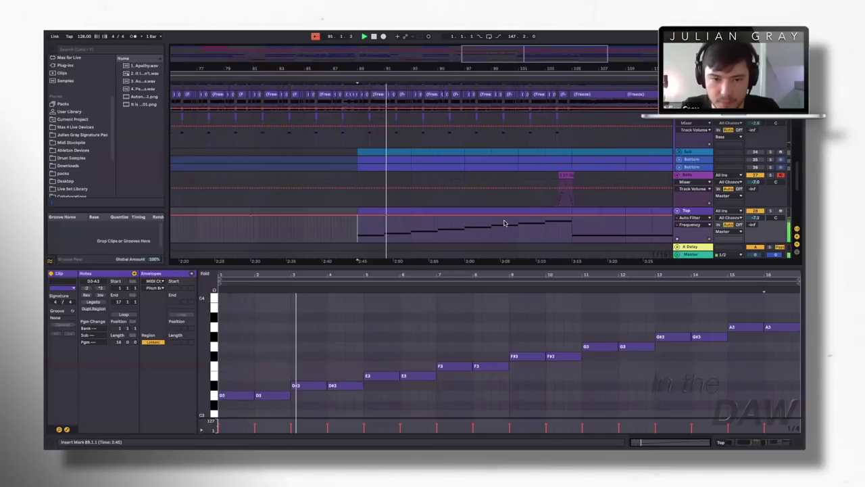
{"action": "left_click", "coordinate": [607, 230]}
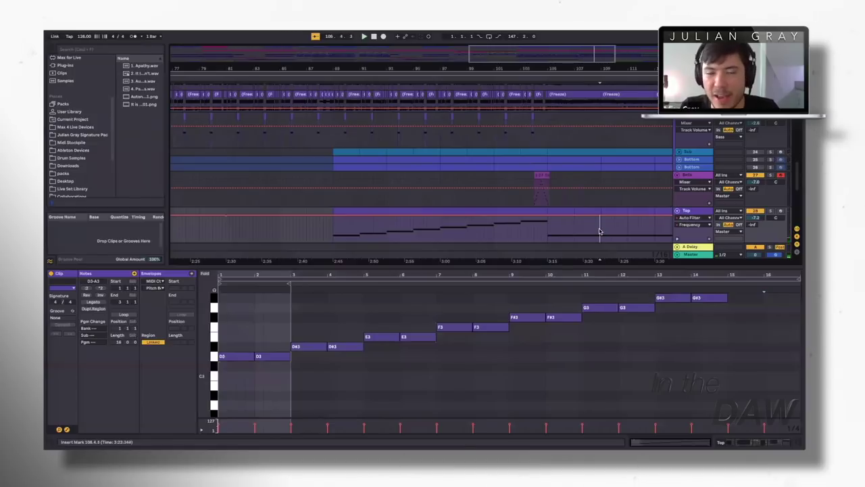
Examine the end of the Top track's rising line from 102.4.3 and the clip that follows at bar 105.
{"action": "scroll", "coordinate": [588, 227], "scroll_direction": "down", "scroll_amount": 3}
{"action": "left_click", "coordinate": [521, 184]}
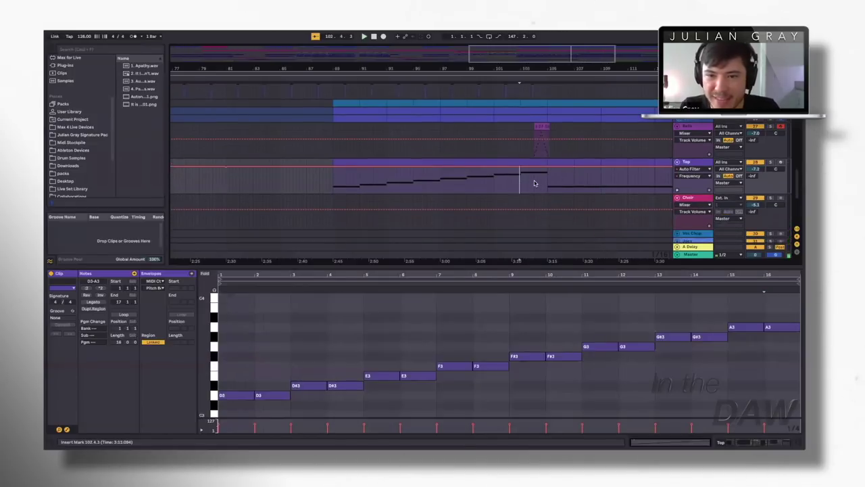
{"action": "left_click", "coordinate": [548, 178]}
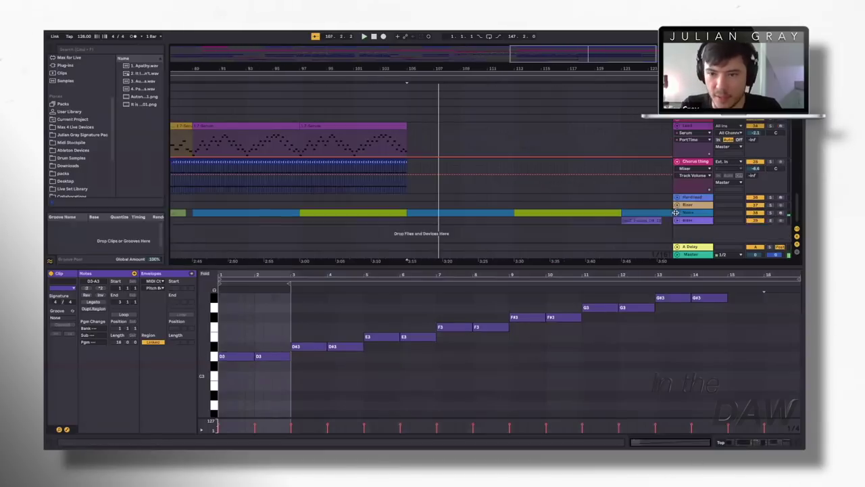
Unfold the Noise track, select its clip from 105.1.1 to 113.1.1, and inspect its effects and Auto Filter Frequency automation.
{"action": "left_click", "coordinate": [678, 213]}
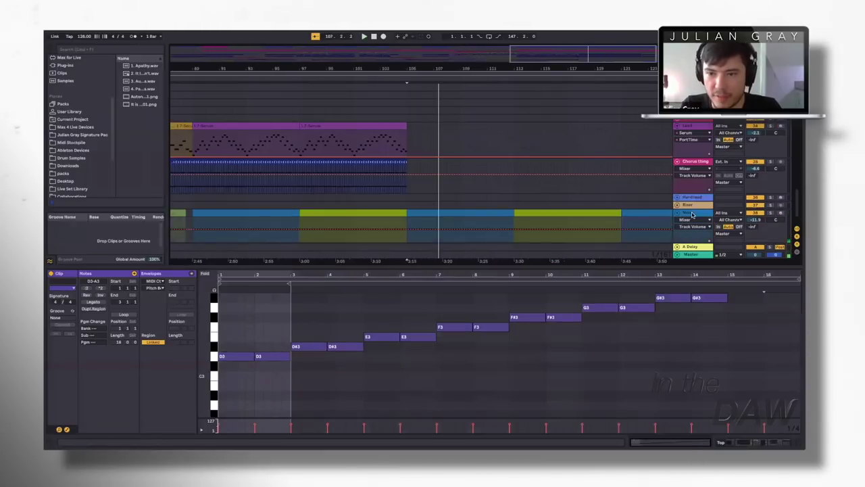
{"action": "left_click", "coordinate": [473, 214]}
{"action": "left_click", "coordinate": [758, 440]}
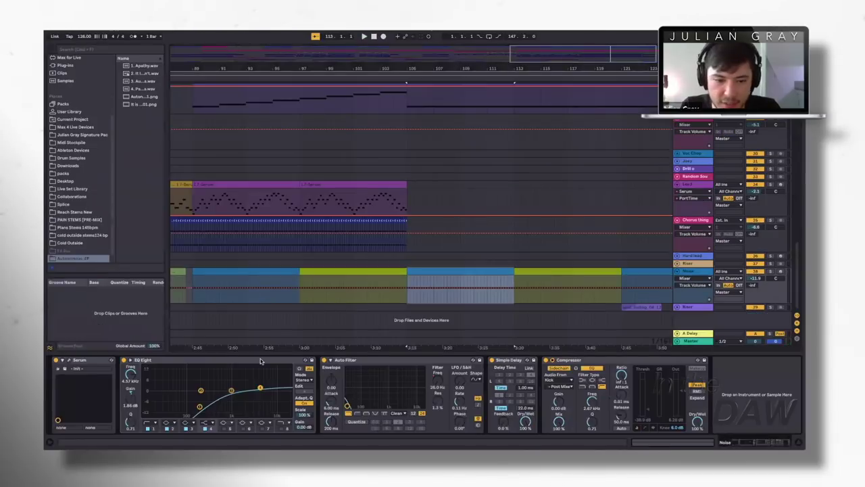
{"action": "left_click", "coordinate": [356, 361]}
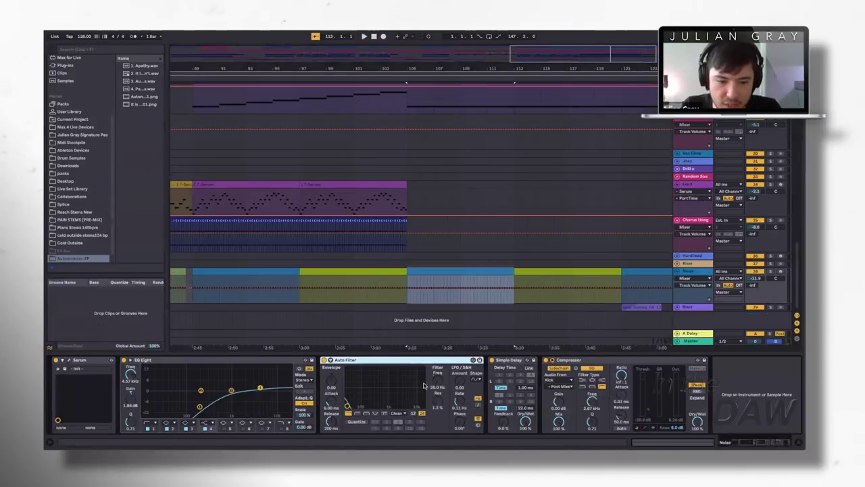
{"action": "left_click", "coordinate": [514, 363]}
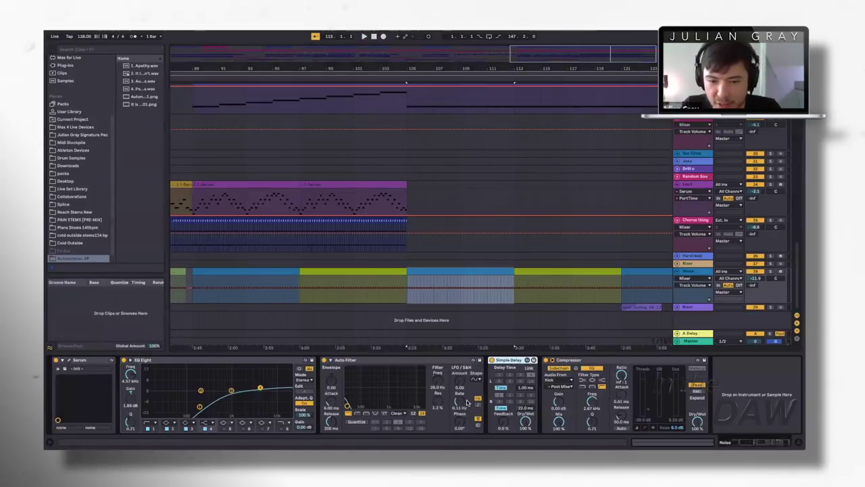
{"action": "left_click", "coordinate": [453, 370]}
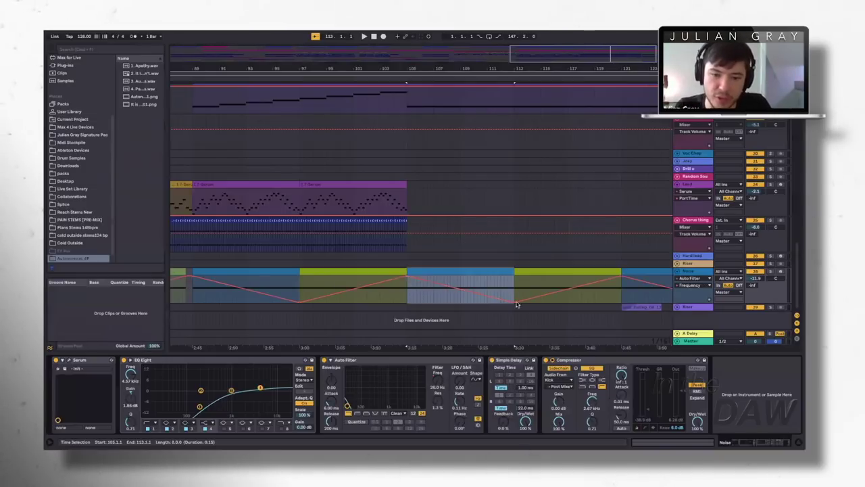
Solo the Noise track and audition its filter sweep from 104.4.3.
{"action": "left_click", "coordinate": [404, 300]}
{"action": "key", "text": "space"}
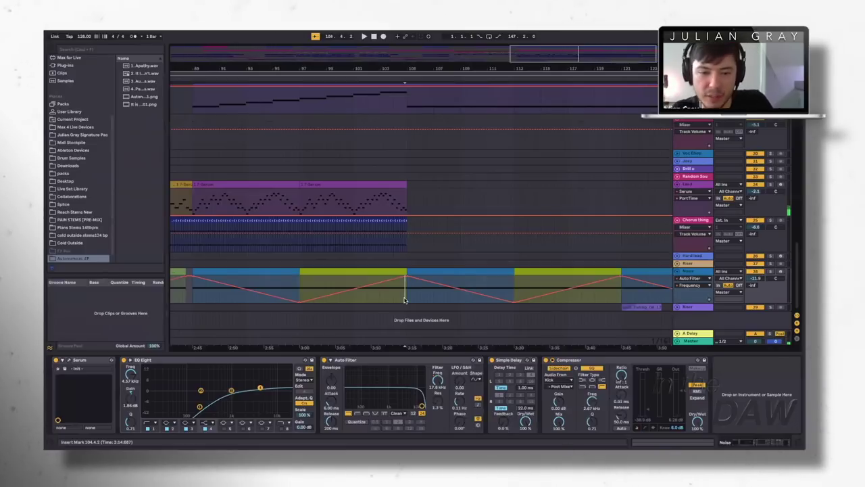
{"action": "left_click", "coordinate": [772, 273]}
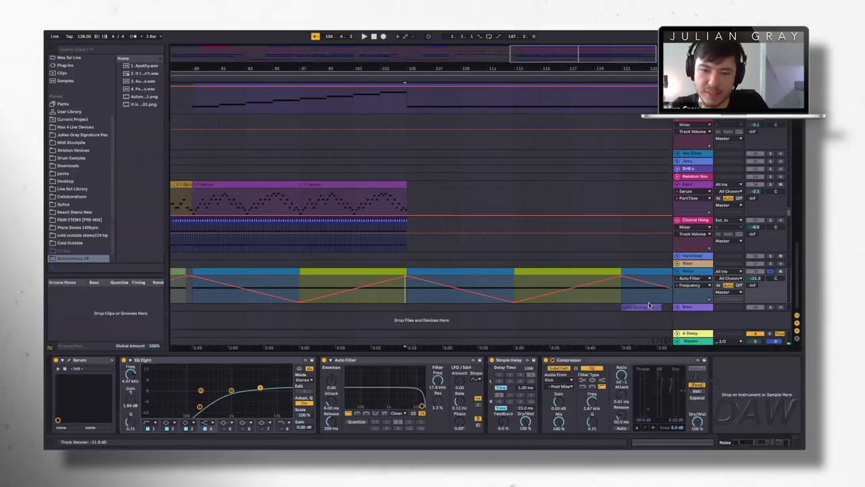
{"action": "left_click", "coordinate": [419, 295]}
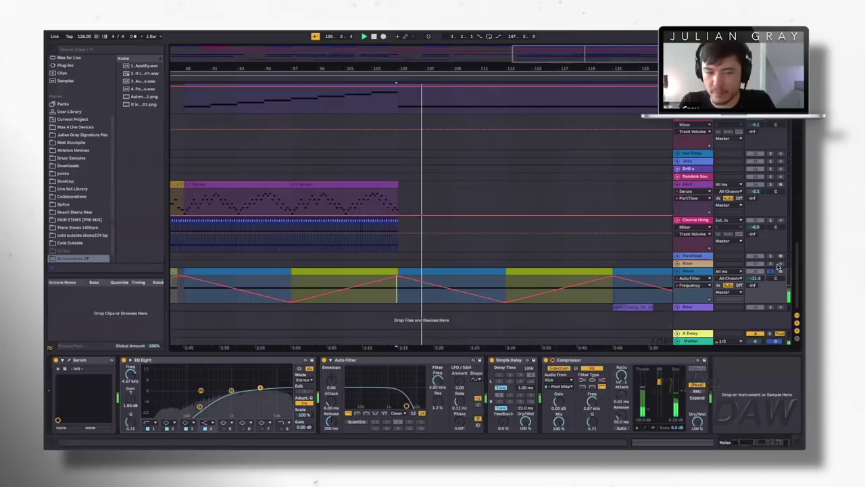
Audition the full mix with the Noise sweep from 112.4.3, leading into bar 121.
{"action": "left_click", "coordinate": [498, 279]}
{"action": "left_click", "coordinate": [496, 289]}
{"action": "key", "text": "space"}
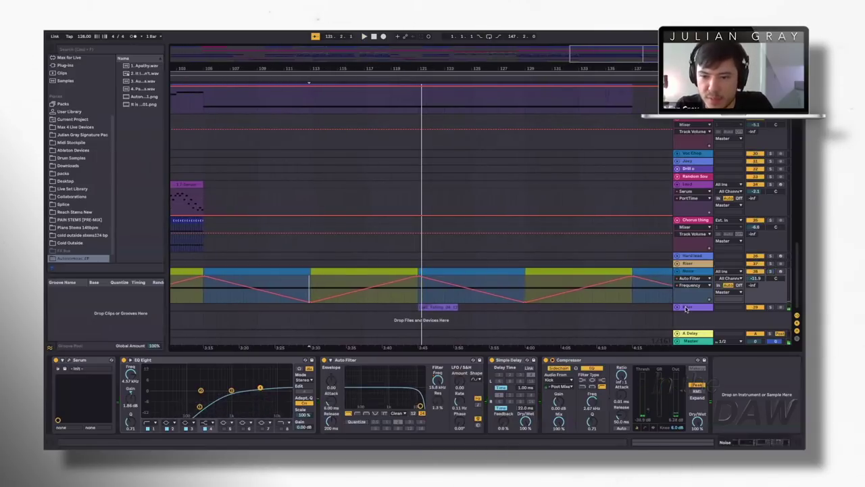
Show the Riser track's effects and examine the Sub track where its clips change at 121.1.1.
{"action": "left_click", "coordinate": [686, 308]}
{"action": "scroll", "coordinate": [390, 218], "scroll_direction": "up", "scroll_amount": 5}
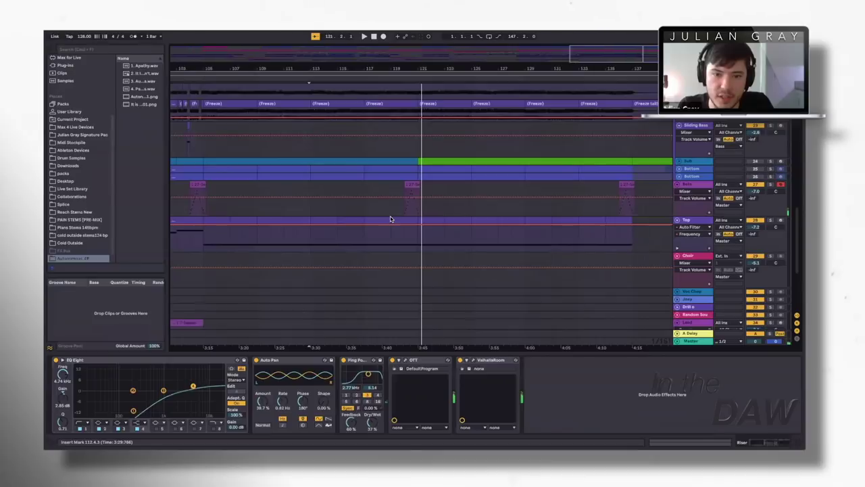
{"action": "scroll", "coordinate": [417, 237], "scroll_direction": "up", "scroll_amount": 3}
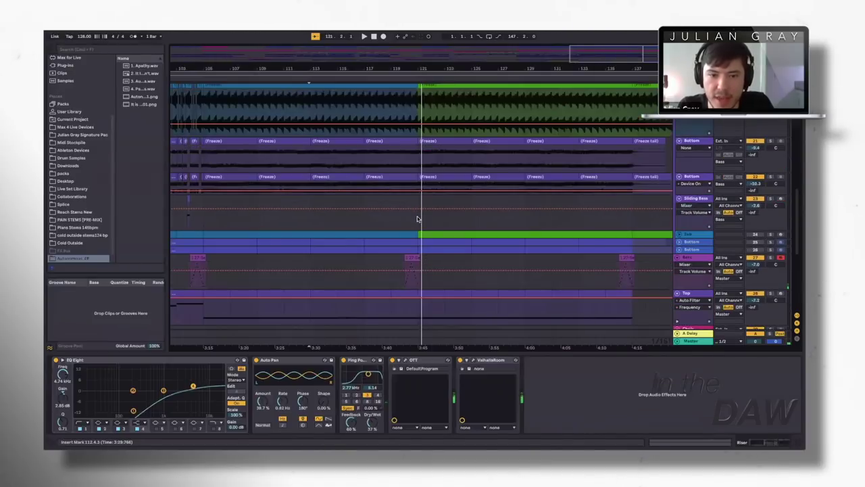
{"action": "left_click", "coordinate": [417, 218]}
{"action": "scroll", "coordinate": [418, 214], "scroll_direction": "up", "scroll_amount": 3}
{"action": "left_click", "coordinate": [418, 179]}
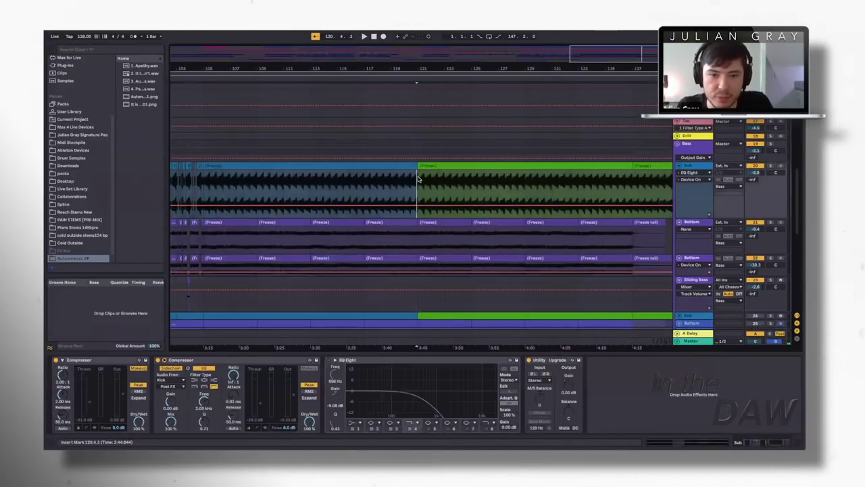
{"action": "left_click", "coordinate": [418, 181]}
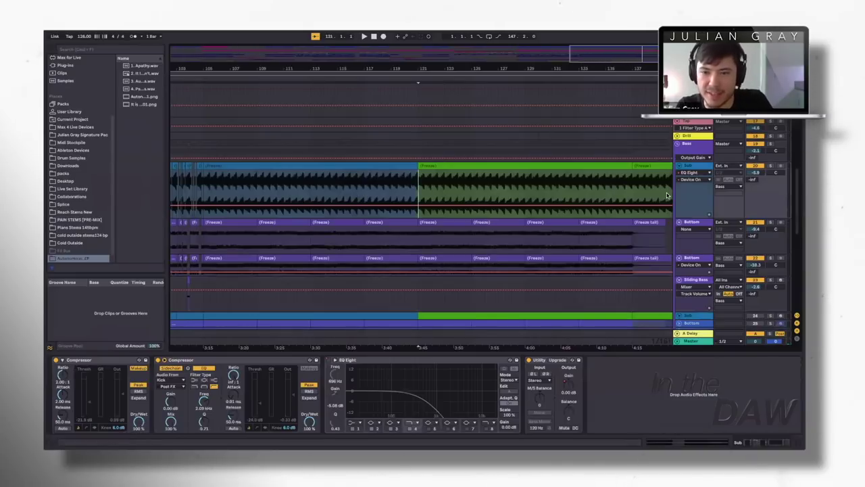
Audition the full mix from 121.1.1 with the drum and Float tracks in view.
{"action": "key", "text": "space"}
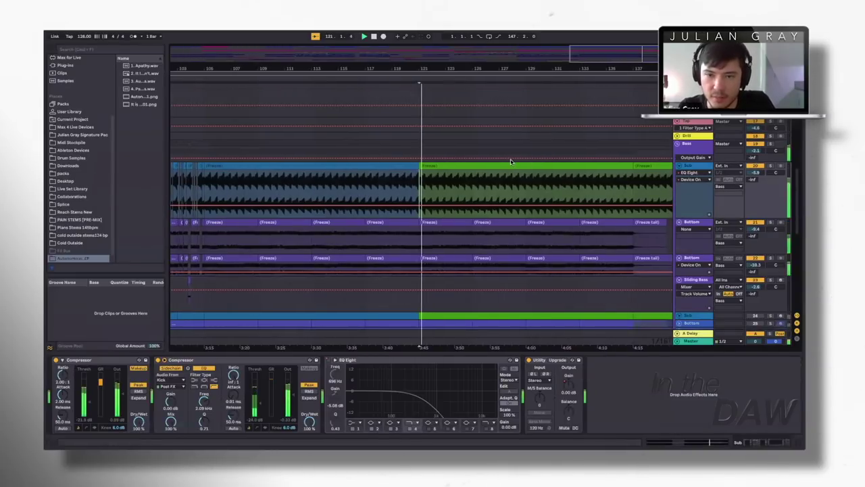
{"action": "scroll", "coordinate": [511, 162], "scroll_direction": "up", "scroll_amount": 10}
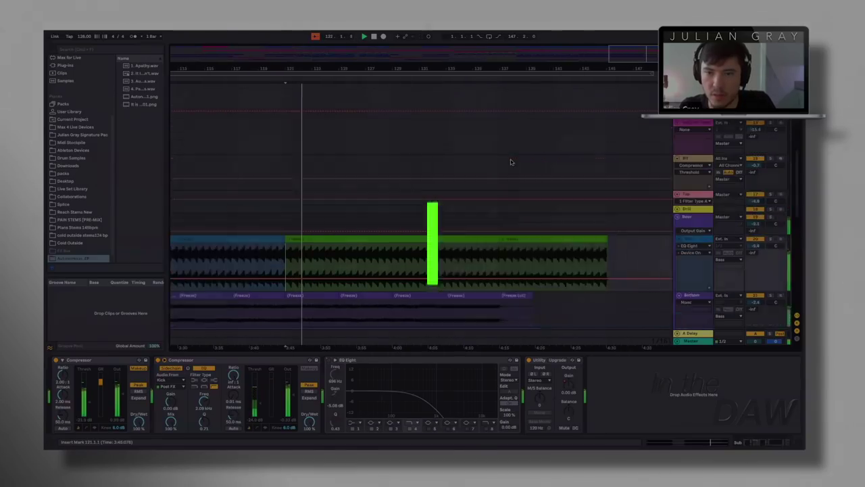
{"action": "scroll", "coordinate": [514, 166], "scroll_direction": "down", "scroll_amount": 2}
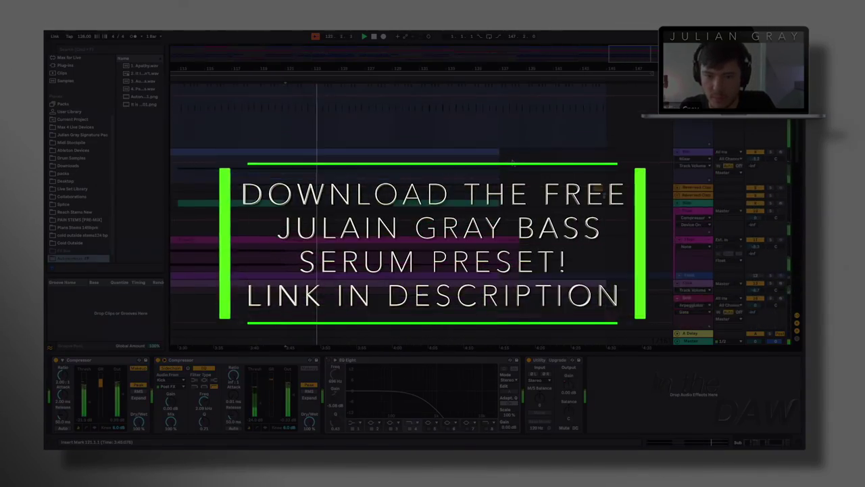
{"action": "scroll", "coordinate": [531, 193], "scroll_direction": "down", "scroll_amount": 1}
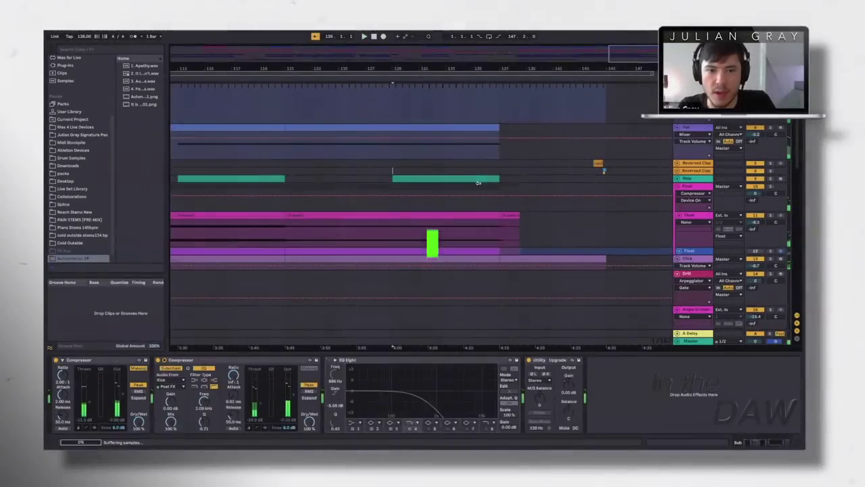
Examine the Ride clip starting at 129.1.1 and show the Ride track's device chain.
{"action": "left_click", "coordinate": [394, 168]}
{"action": "left_click", "coordinate": [678, 178]}
{"action": "left_click", "coordinate": [688, 178]}
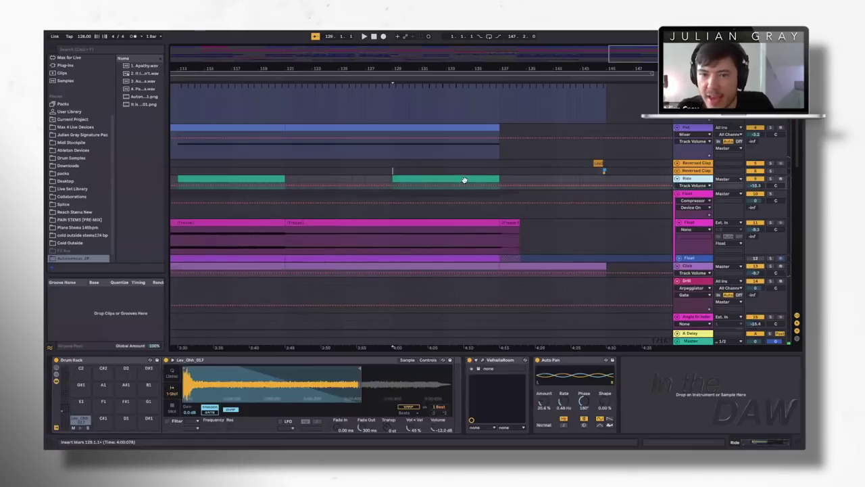
Audition the full mix from 133.1.1, leading into the outro at bar 137.
{"action": "left_click", "coordinate": [446, 169]}
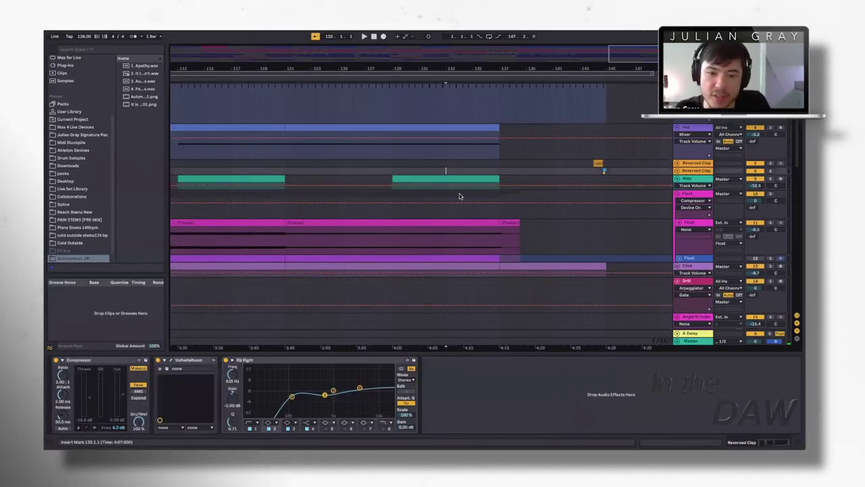
{"action": "key", "text": "space"}
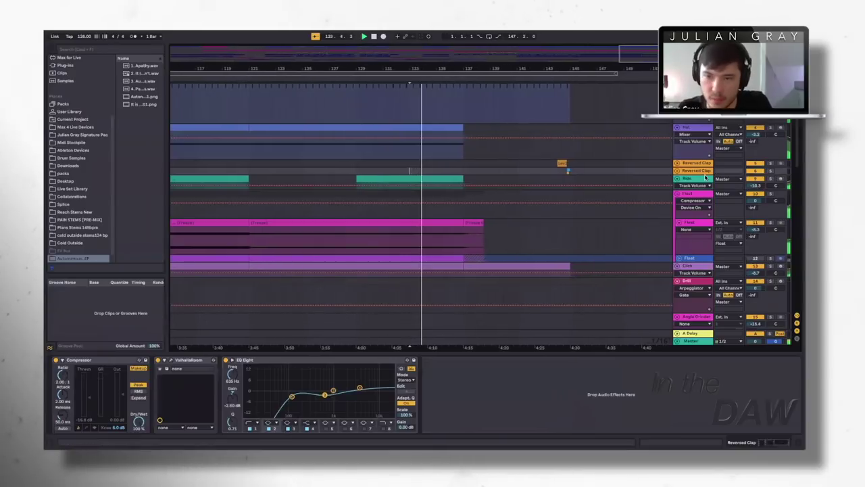
{"action": "scroll", "coordinate": [594, 188], "scroll_direction": "up", "scroll_amount": 1}
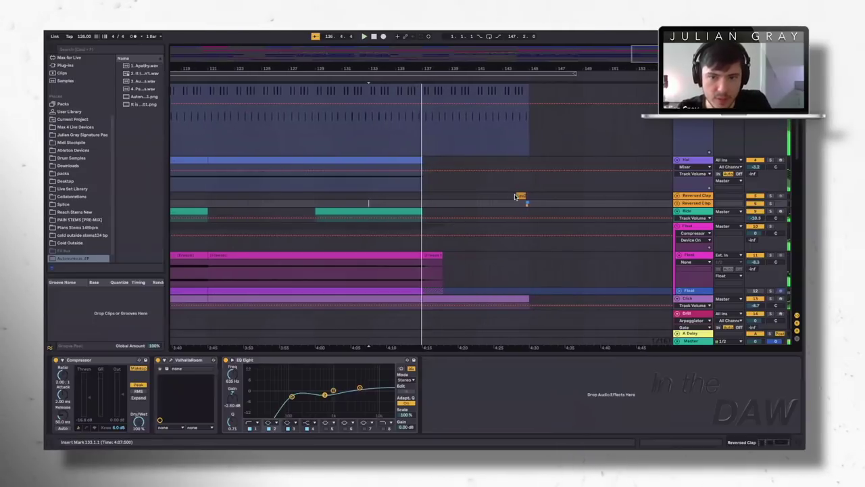
Locate the Reversed Clap at 144.1.1 and examine the remaining outro tracks below it.
{"action": "left_click", "coordinate": [515, 197]}
{"action": "key", "text": "space"}
{"action": "scroll", "coordinate": [515, 205], "scroll_direction": "down", "scroll_amount": 4}
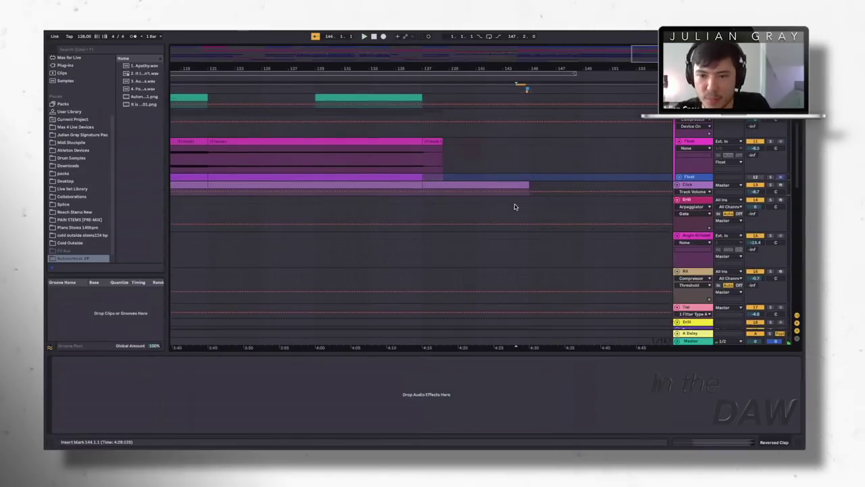
{"action": "scroll", "coordinate": [515, 207], "scroll_direction": "down", "scroll_amount": 6}
{"action": "scroll", "coordinate": [516, 207], "scroll_direction": "up", "scroll_amount": 10}
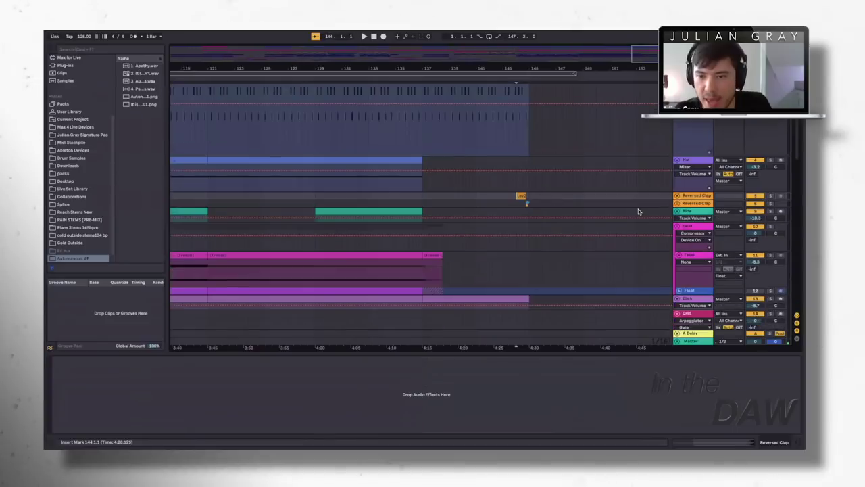
Unfold the Reversed Clap track and audition the track's ending from 144.3.1.
{"action": "left_click", "coordinate": [679, 195]}
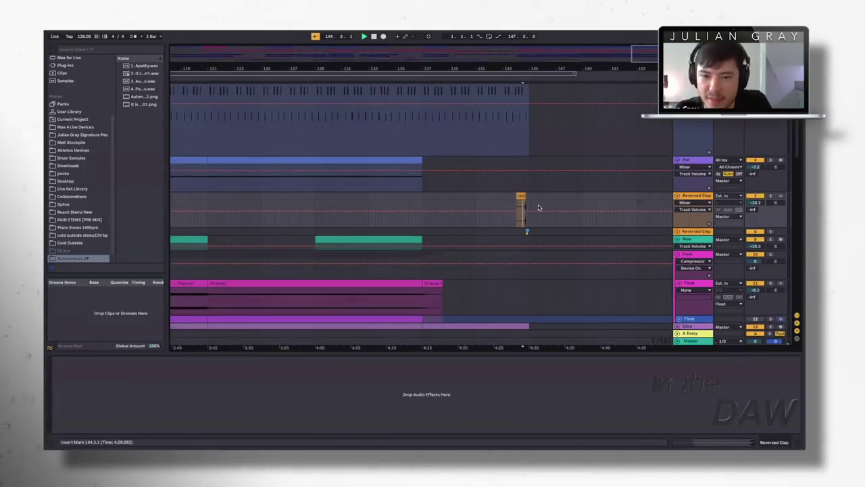
{"action": "scroll", "coordinate": [538, 205], "scroll_direction": "right", "scroll_amount": 2}
{"action": "scroll", "coordinate": [598, 210], "scroll_direction": "left", "scroll_amount": 15}
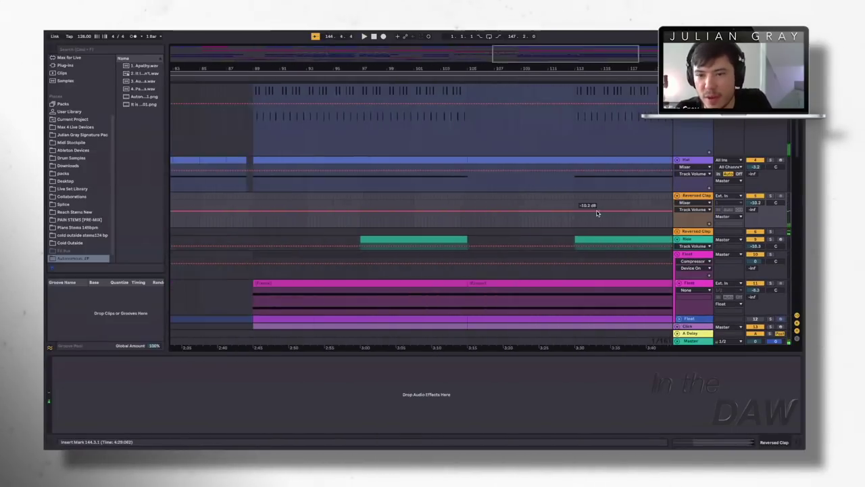
{"action": "scroll", "coordinate": [598, 212], "scroll_direction": "right", "scroll_amount": 8}
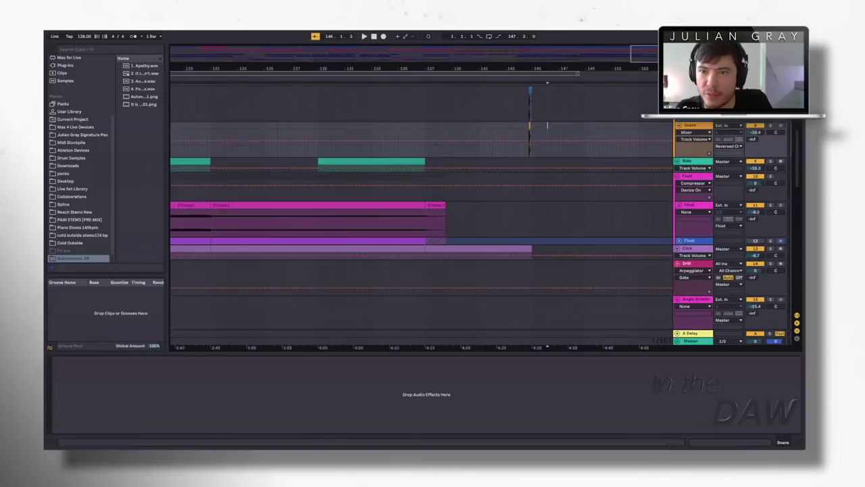
Show the whole arrangement and mark the section start at 33.1.3 on the Bass and Drill tracks.
{"action": "double_click", "coordinate": [503, 50]}
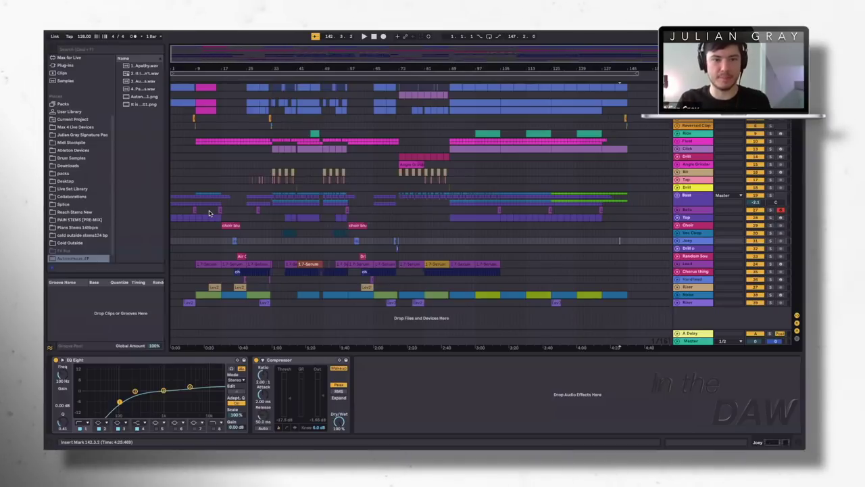
{"action": "left_click", "coordinate": [270, 193]}
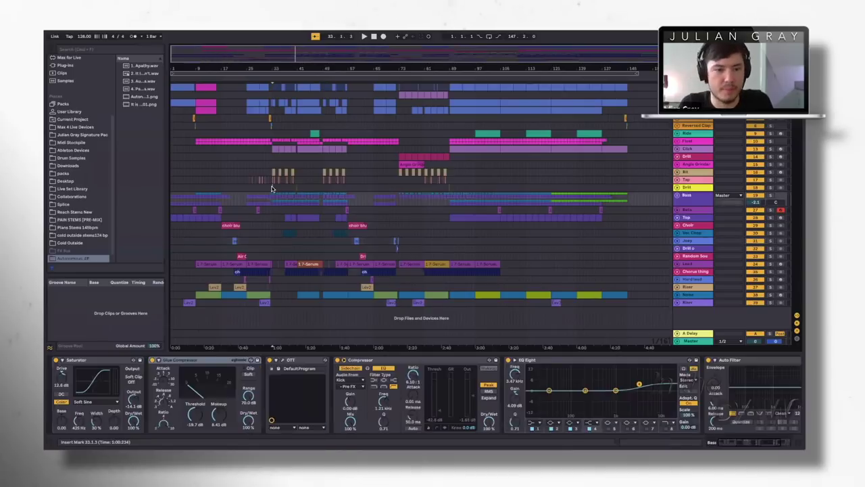
{"action": "left_click", "coordinate": [273, 189]}
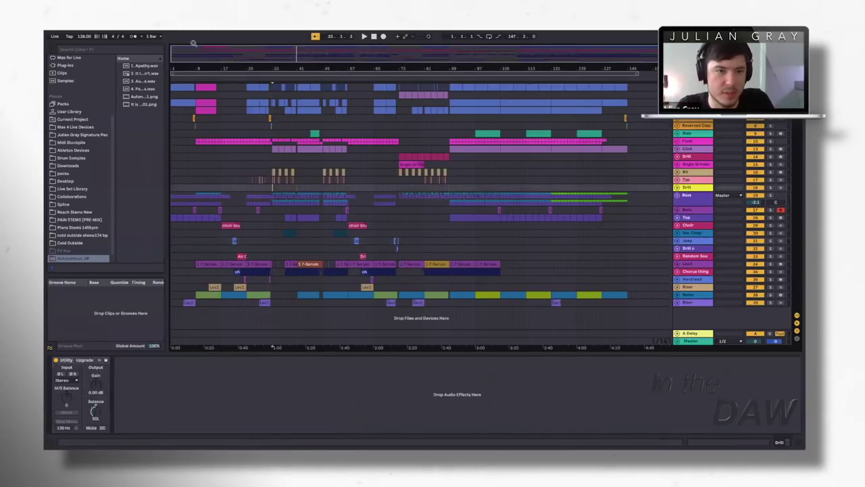
Solo the upper unfrozen Bottom bass track and unfold its automation lanes around bar 25.
{"action": "left_click_drag", "start_coordinate": [194, 45], "coordinate": [192, 57]}
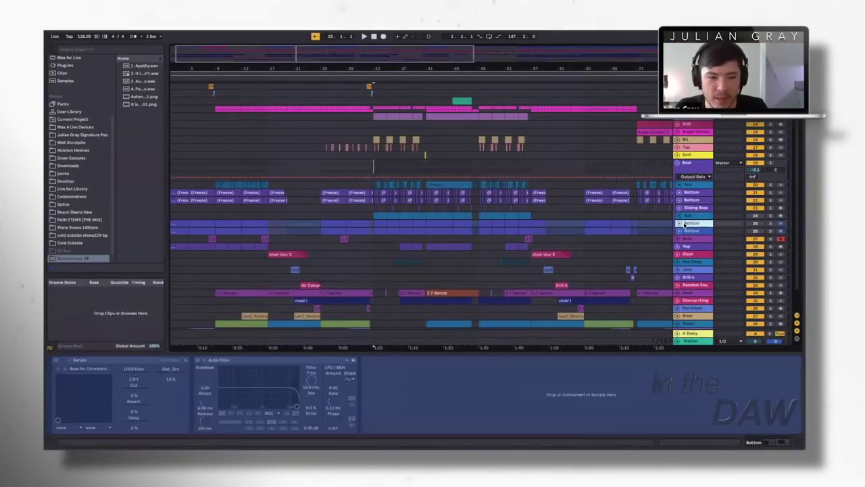
{"action": "left_click", "coordinate": [770, 224]}
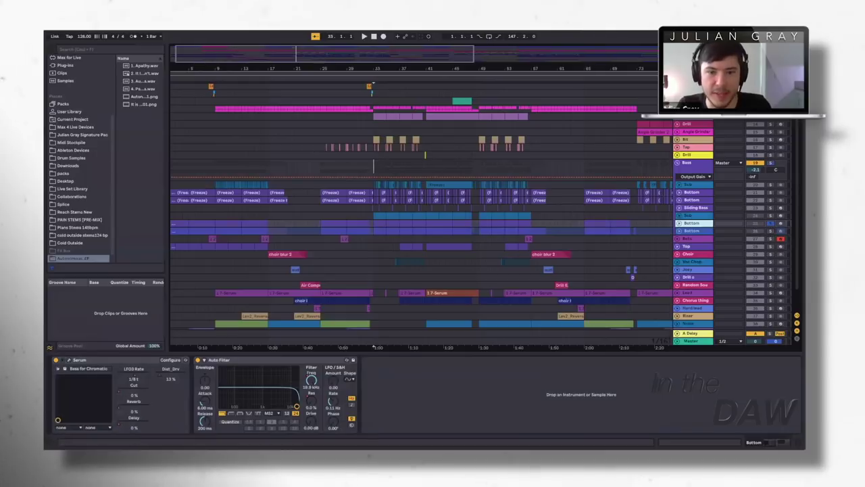
{"action": "left_click_drag", "start_coordinate": [276, 54], "coordinate": [276, 129]}
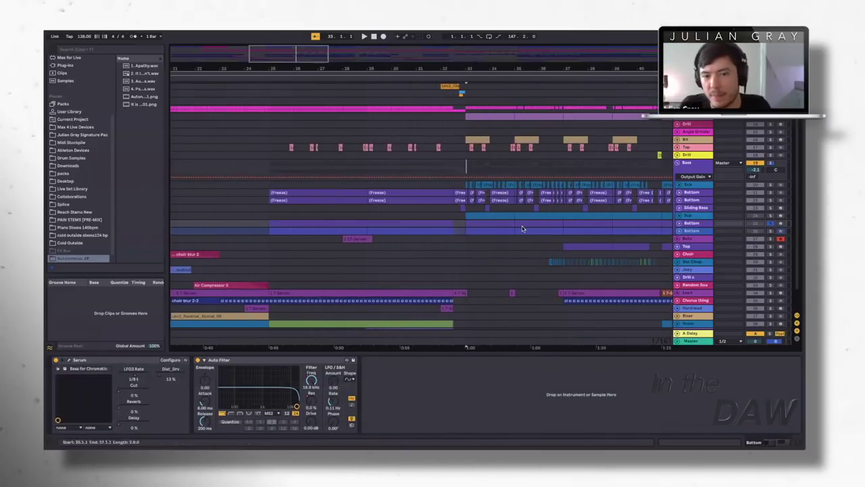
{"action": "left_click_drag", "start_coordinate": [522, 226], "coordinate": [465, 225]}
{"action": "left_click", "coordinate": [680, 223]}
Select the Bottom bass clip from 25.1.1 to 29.1.1, with its automation lanes in view.
{"action": "left_click", "coordinate": [264, 223]}
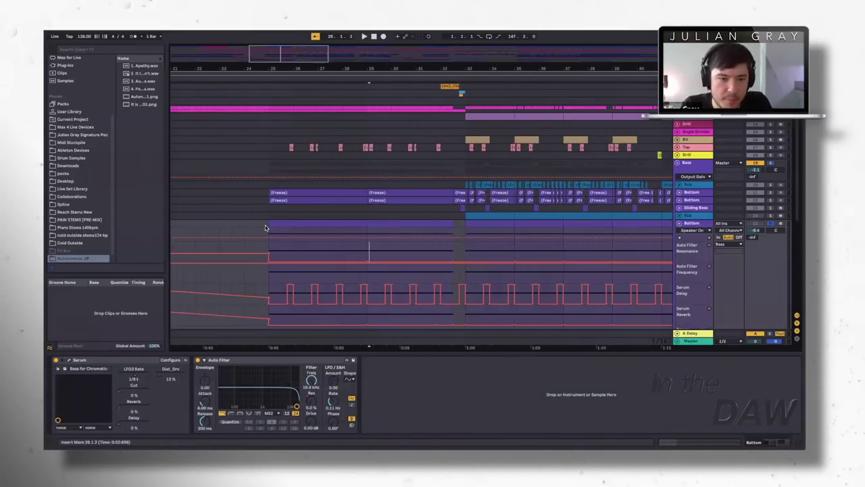
{"action": "scroll", "coordinate": [466, 214], "scroll_direction": "down", "scroll_amount": 1}
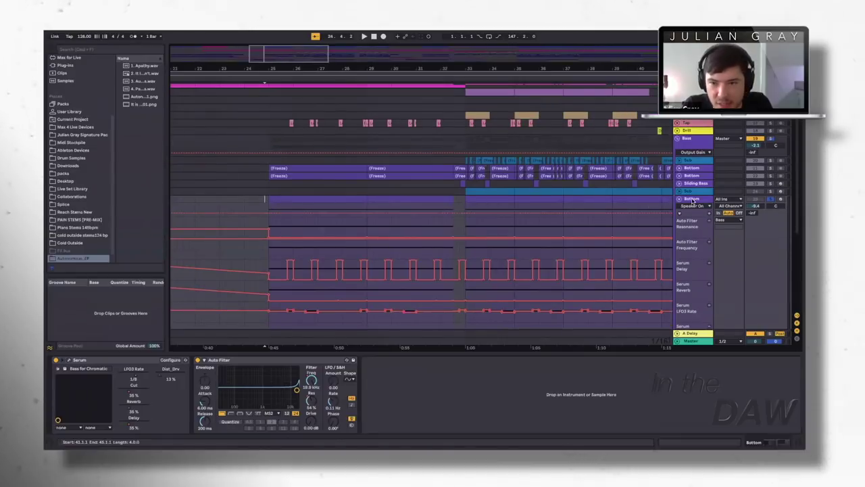
{"action": "left_click", "coordinate": [695, 201]}
{"action": "left_click", "coordinate": [270, 210]}
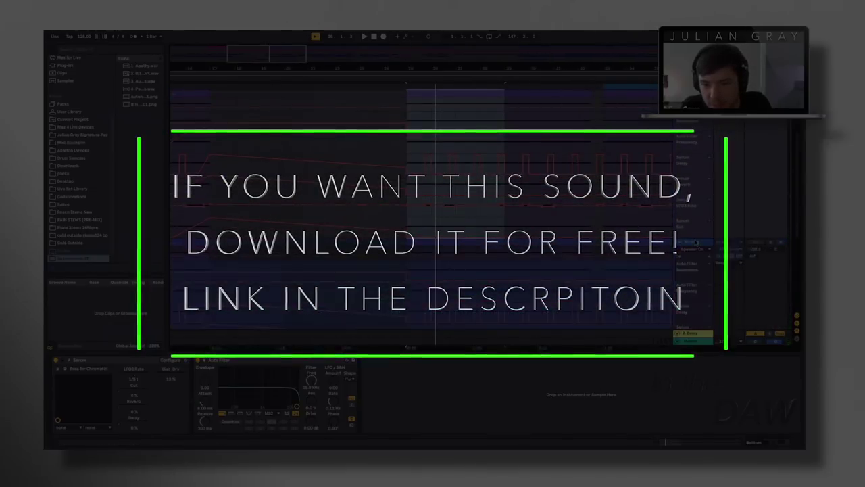
Open Serum on the soloed Bottom track and audition the Bass for Chromatic patch with the LFO 3 shape displayed.
{"action": "right_click", "coordinate": [698, 241]}
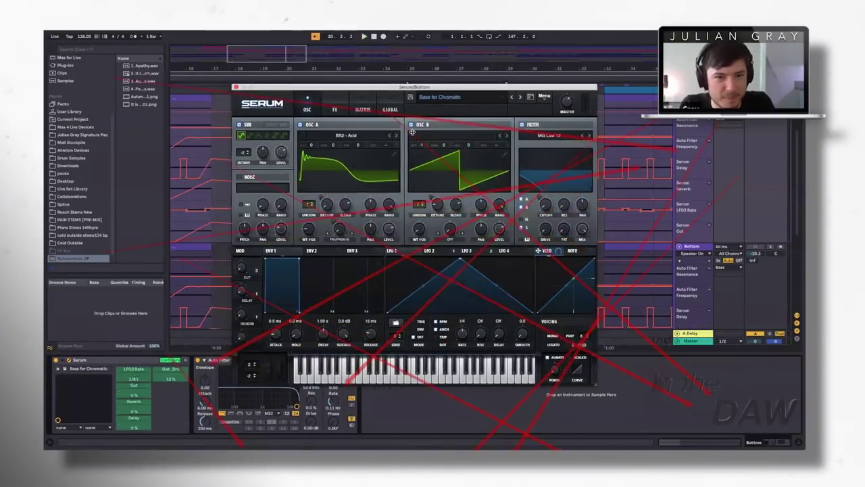
{"action": "left_click_drag", "start_coordinate": [413, 132], "coordinate": [337, 71]}
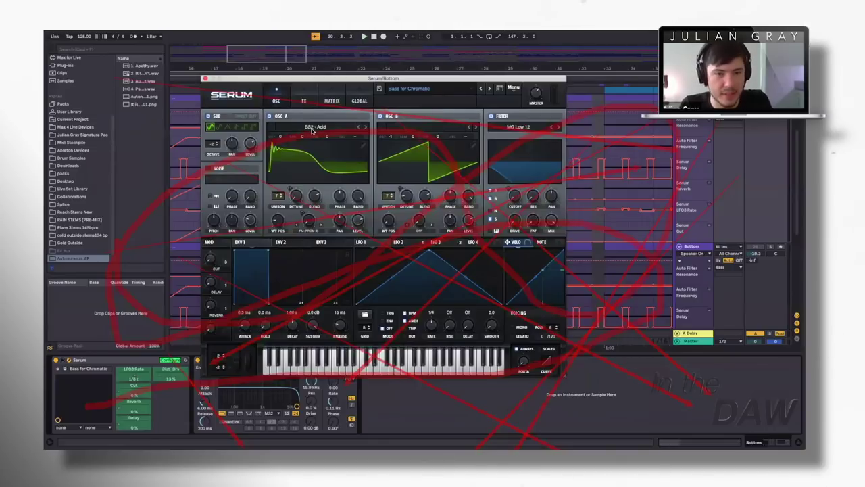
{"action": "key", "text": "space"}
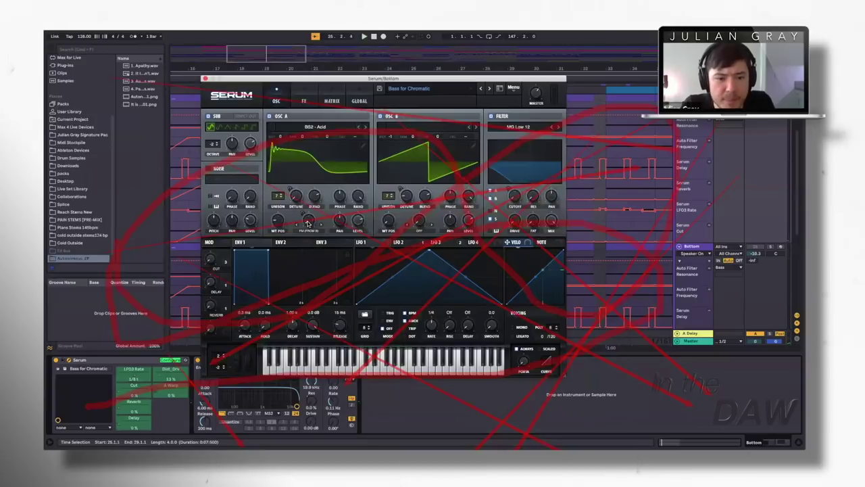
{"action": "left_click", "coordinate": [404, 243]}
{"action": "left_click", "coordinate": [444, 244]}
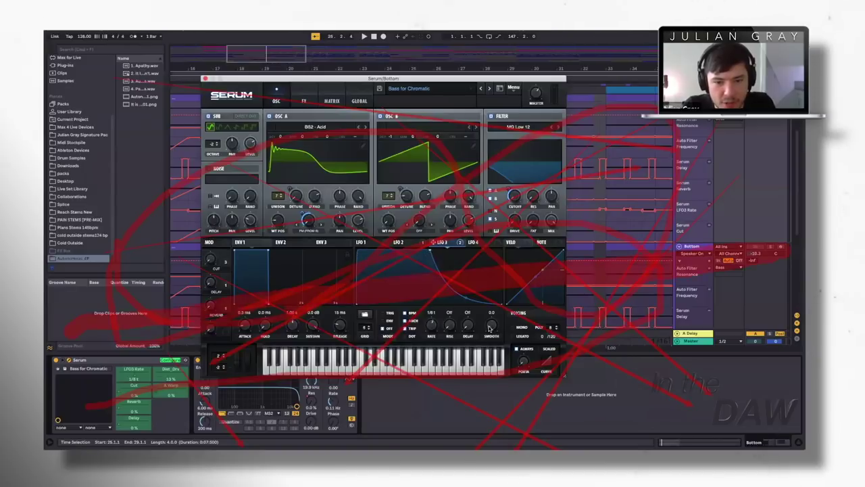
{"action": "key", "text": "space"}
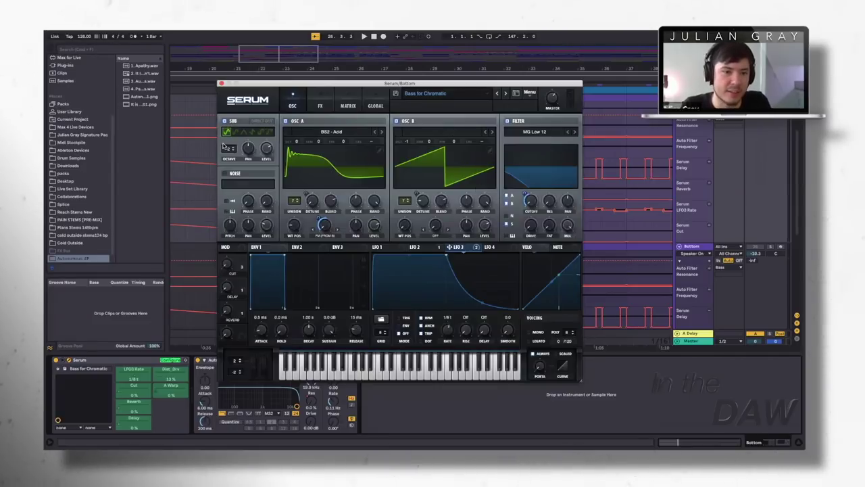
Close the Serum window and replay the selected Bottom clip from 25.1.1.
{"action": "left_click", "coordinate": [221, 84]}
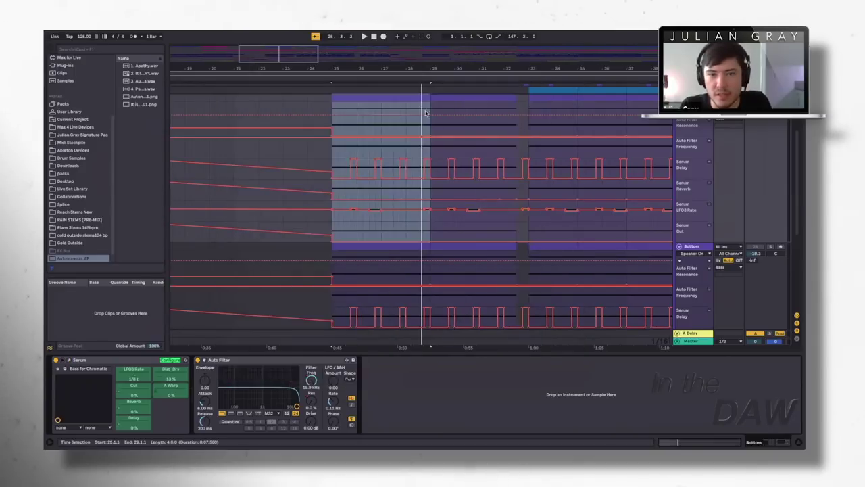
{"action": "key", "text": "space"}
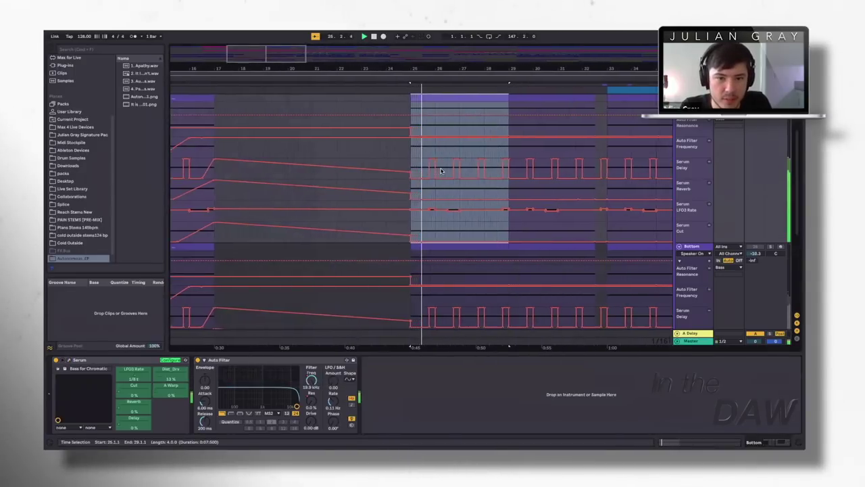
{"action": "key", "text": "space"}
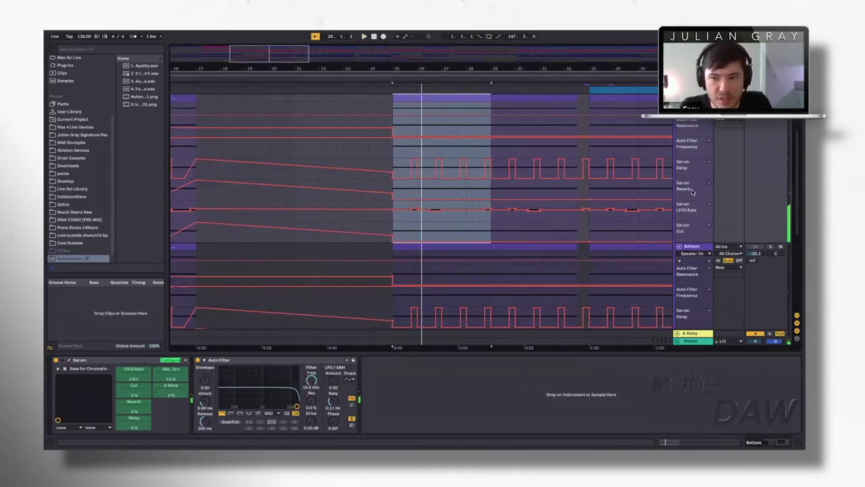
Reopen Serum during playback and show its distortion, delay and reverb effects beside the automation lanes.
{"action": "left_click", "coordinate": [170, 360]}
{"action": "key", "text": "space"}
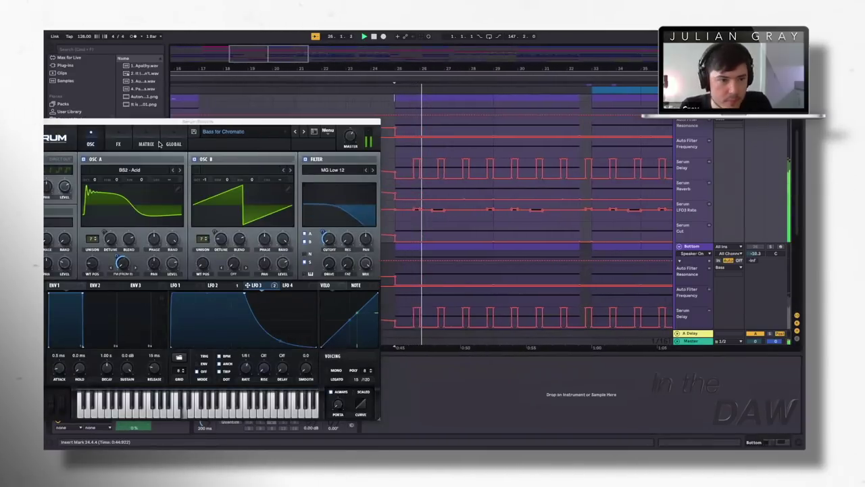
{"action": "left_click", "coordinate": [116, 142]}
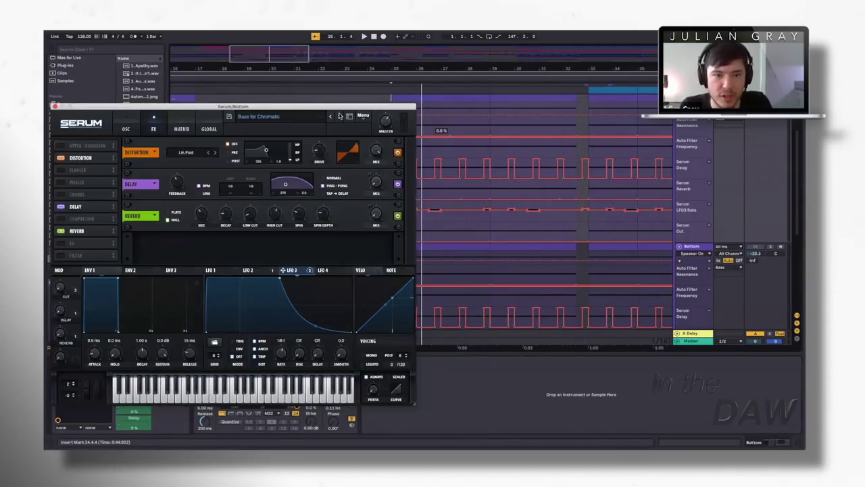
{"action": "left_click_drag", "start_coordinate": [306, 100], "coordinate": [250, 90]}
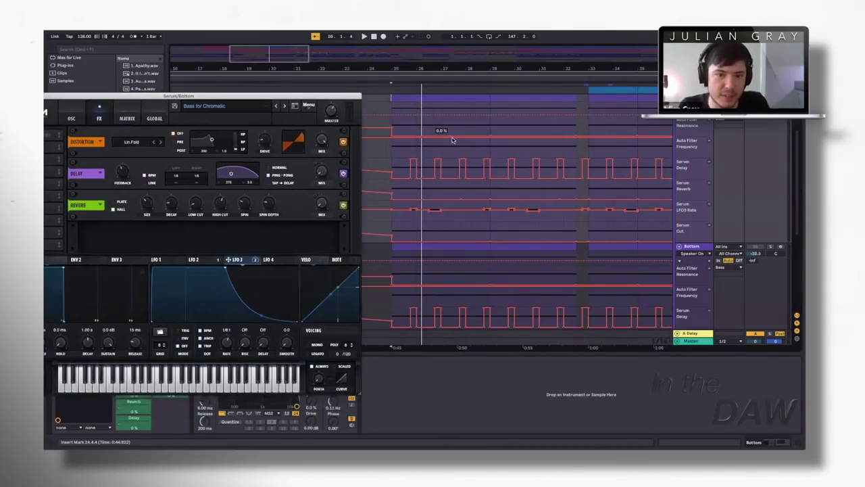
Audition the Bottom bass from 25.1.1, following its Serum Delay and LFO3 Rate automation.
{"action": "left_click", "coordinate": [394, 162]}
{"action": "key", "text": "space"}
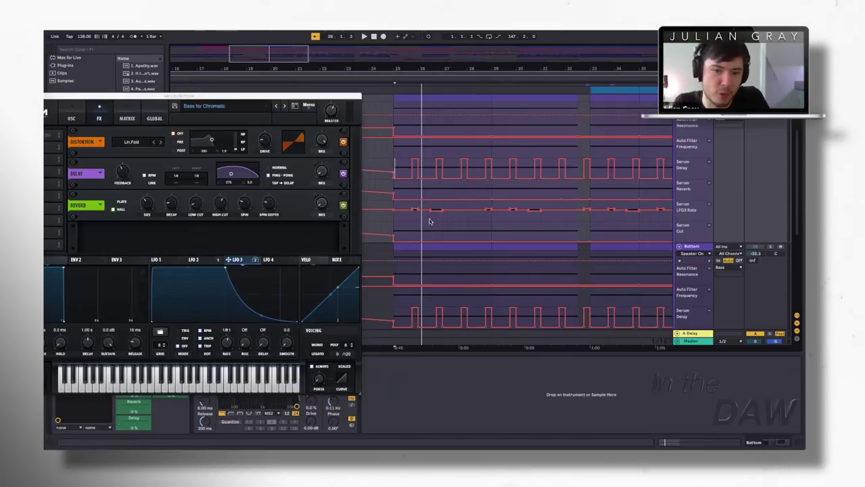
{"action": "left_click", "coordinate": [392, 205]}
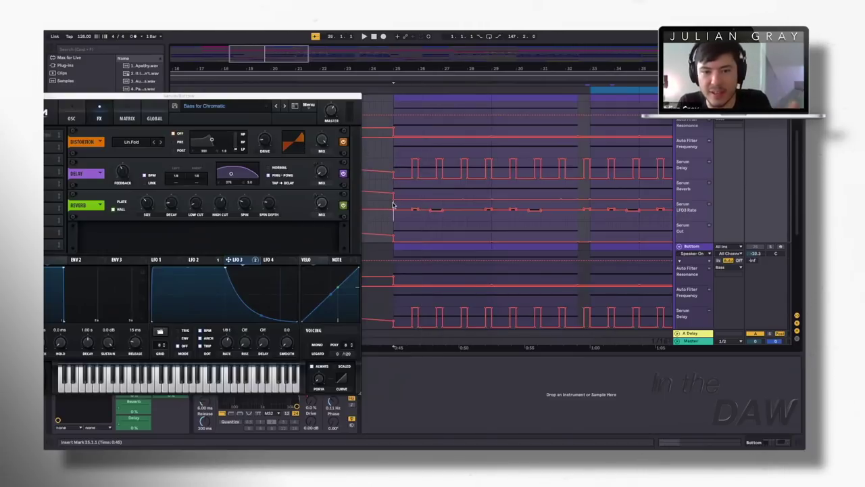
{"action": "key", "text": "space"}
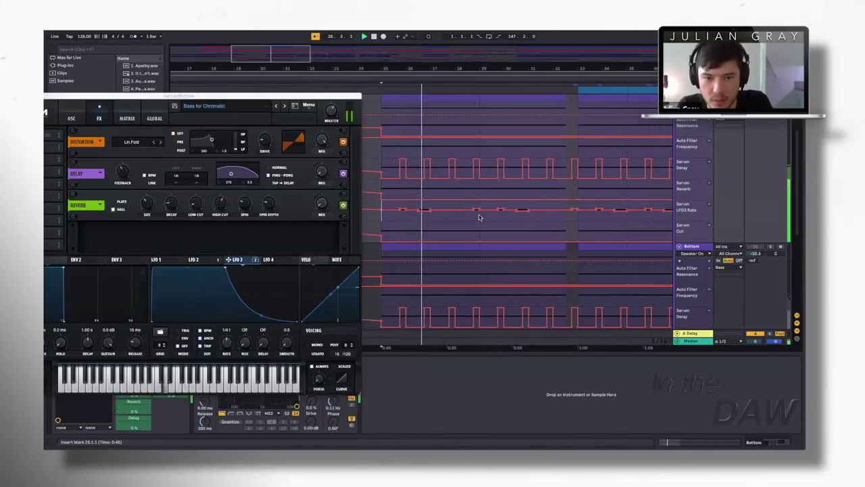
{"action": "key", "text": "space"}
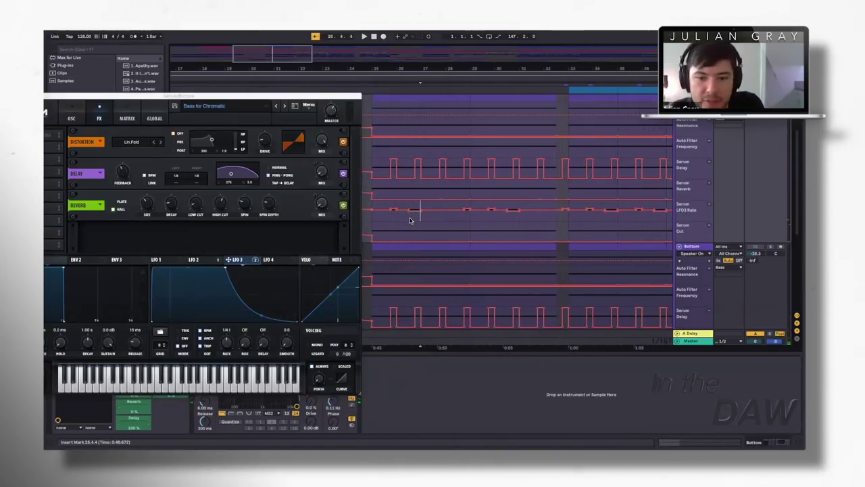
Unfold the upper frozen Bottom track and zoom in on its four bars from 25.1.1.
{"action": "scroll", "coordinate": [409, 220], "scroll_direction": "up", "scroll_amount": 6}
{"action": "scroll", "coordinate": [409, 219], "scroll_direction": "down", "scroll_amount": 2}
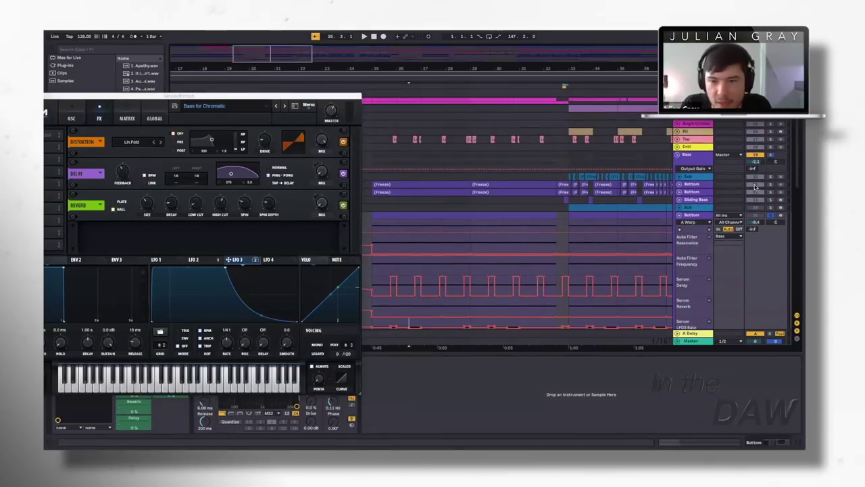
{"action": "left_click", "coordinate": [684, 184]}
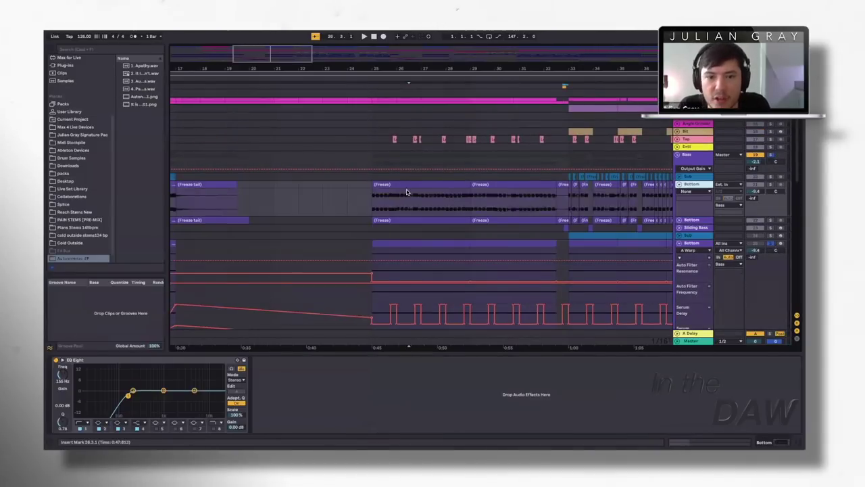
{"action": "left_click", "coordinate": [408, 189]}
{"action": "key", "text": "z"}
{"action": "scroll", "coordinate": [330, 210], "scroll_direction": "down", "scroll_amount": 1}
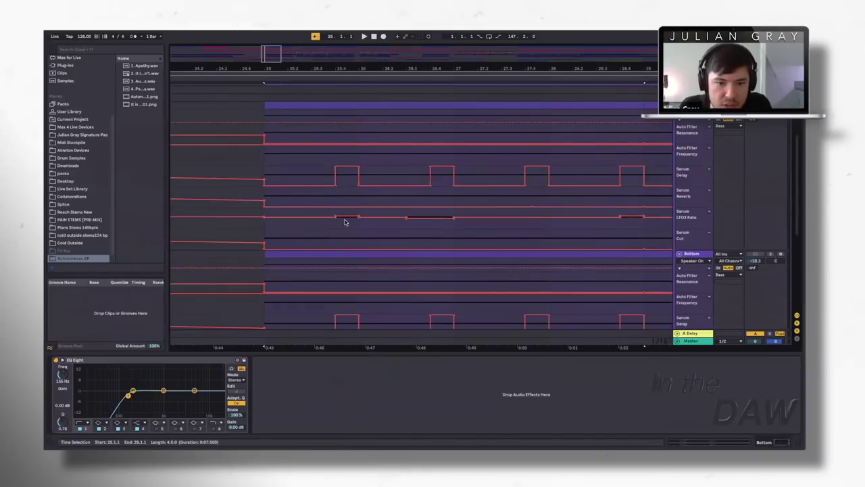
Audition the section from 25.1.1, comparing the frozen Bottom waveform with the Delay and LFO3 Rate automation.
{"action": "scroll", "coordinate": [338, 226], "scroll_direction": "up", "scroll_amount": 4}
{"action": "left_click", "coordinate": [267, 200]}
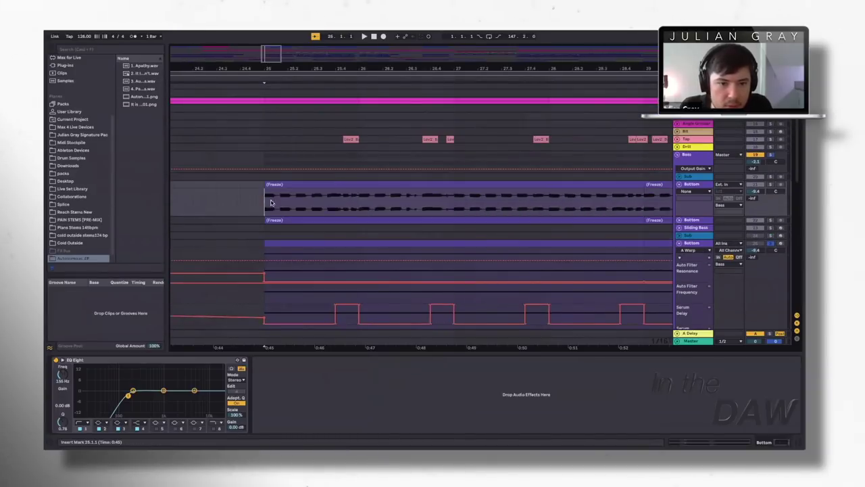
{"action": "key", "text": "space"}
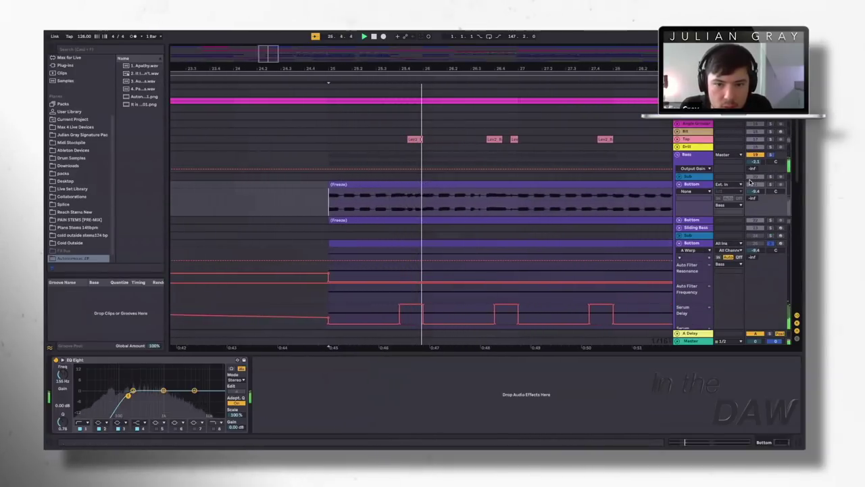
{"action": "key", "text": "space"}
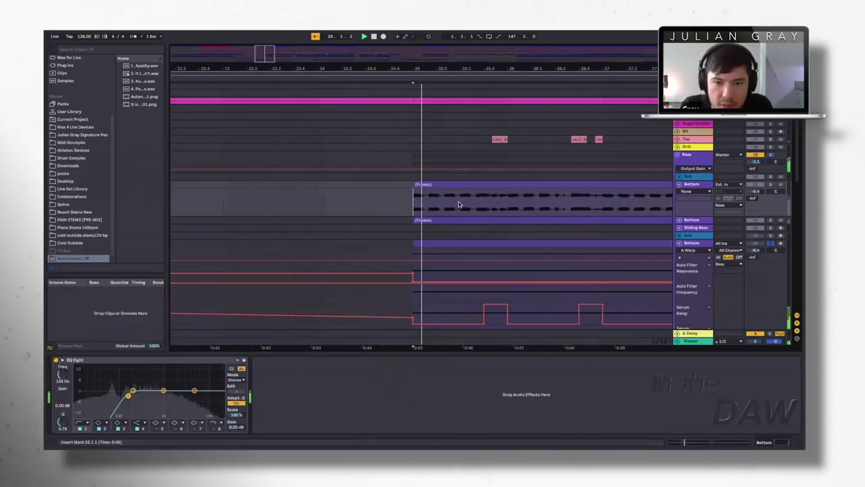
{"action": "scroll", "coordinate": [514, 216], "scroll_direction": "down", "scroll_amount": 3}
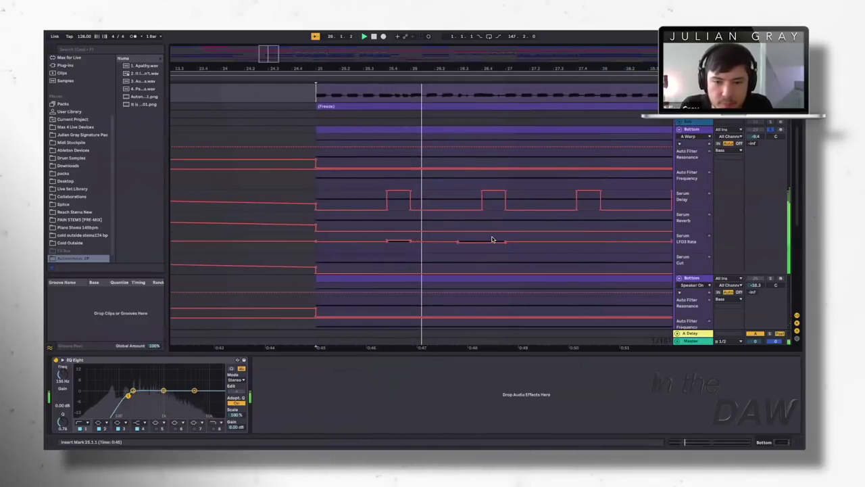
{"action": "scroll", "coordinate": [413, 145], "scroll_direction": "down", "scroll_amount": 3}
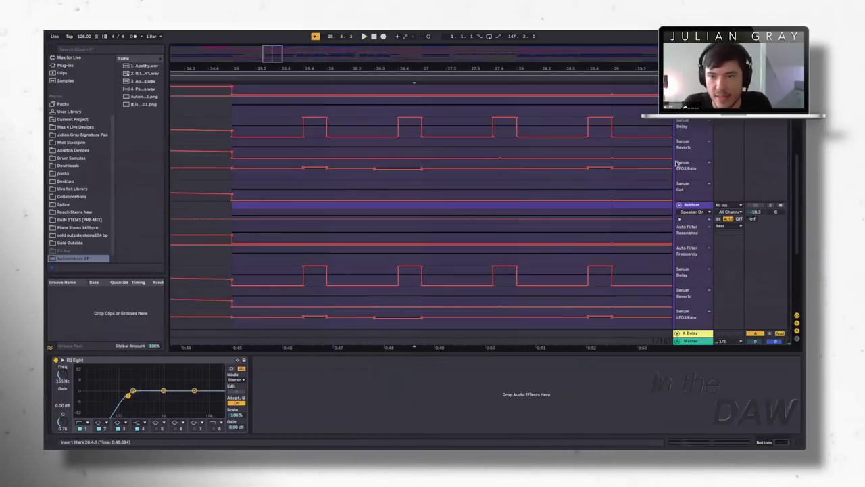
{"action": "key", "text": "space"}
Solo the lower unfrozen Bottom track and audition its clip from 25.1.1.
{"action": "left_click", "coordinate": [349, 241]}
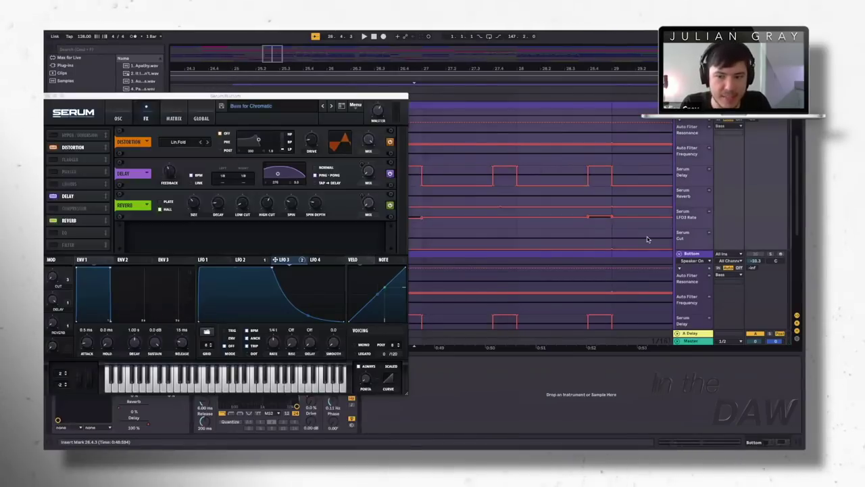
{"action": "left_click", "coordinate": [692, 253]}
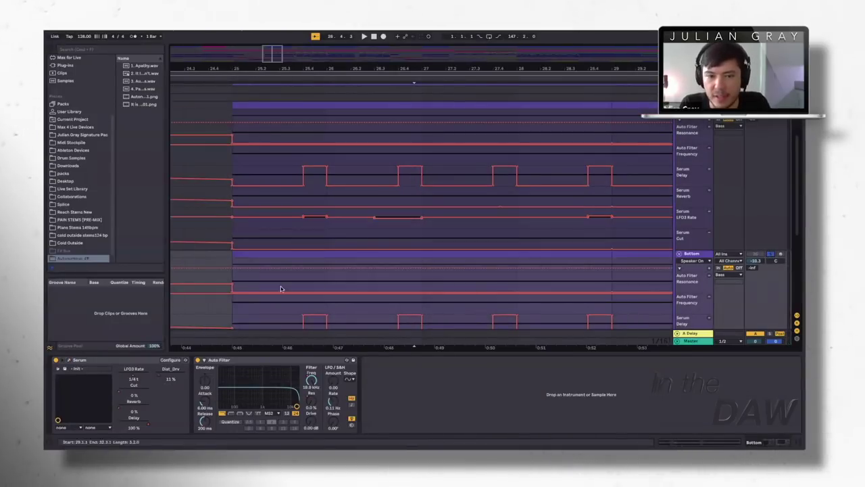
{"action": "left_click", "coordinate": [276, 254]}
{"action": "key", "text": "space"}
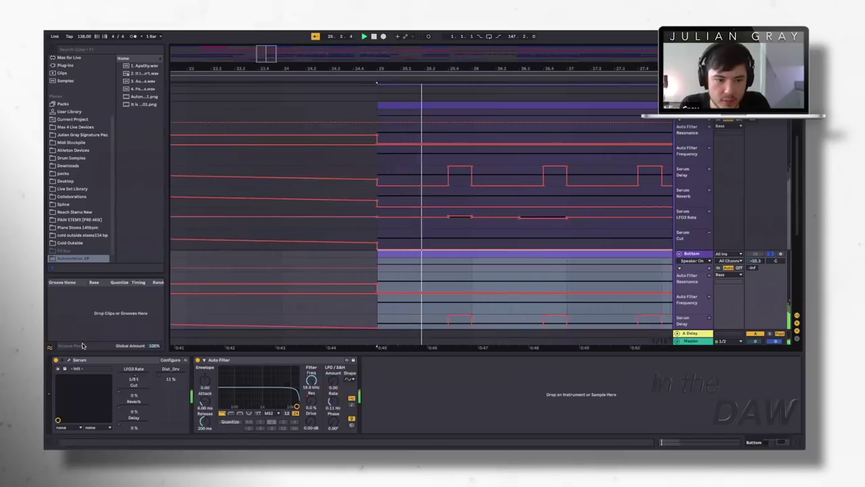
Open Serum on the lower Bottom track and show the LFO 3 shape alongside its BS2 - Filthy and Basic Mini oscillators.
{"action": "left_click", "coordinate": [69, 361]}
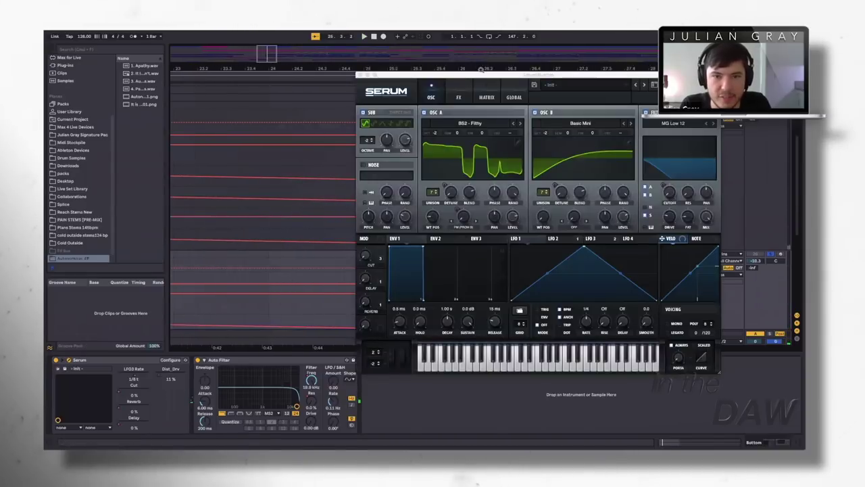
{"action": "left_click_drag", "start_coordinate": [474, 75], "coordinate": [239, 105]}
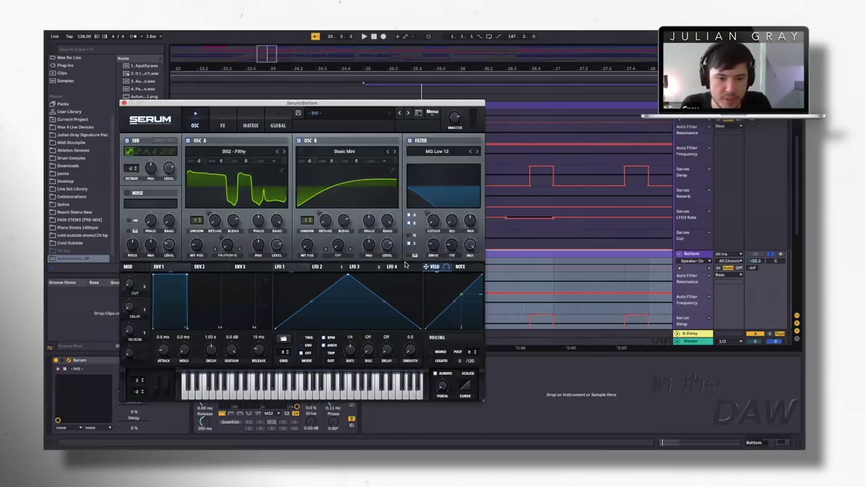
{"action": "left_click", "coordinate": [355, 267]}
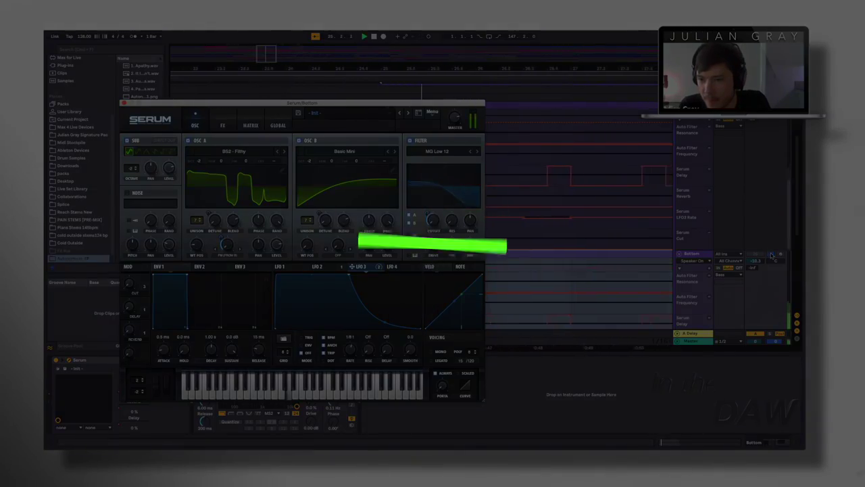
Unsolo the lower Bottom track, stop playback and close its Serum window.
{"action": "left_click", "coordinate": [772, 255]}
{"action": "key", "text": "space"}
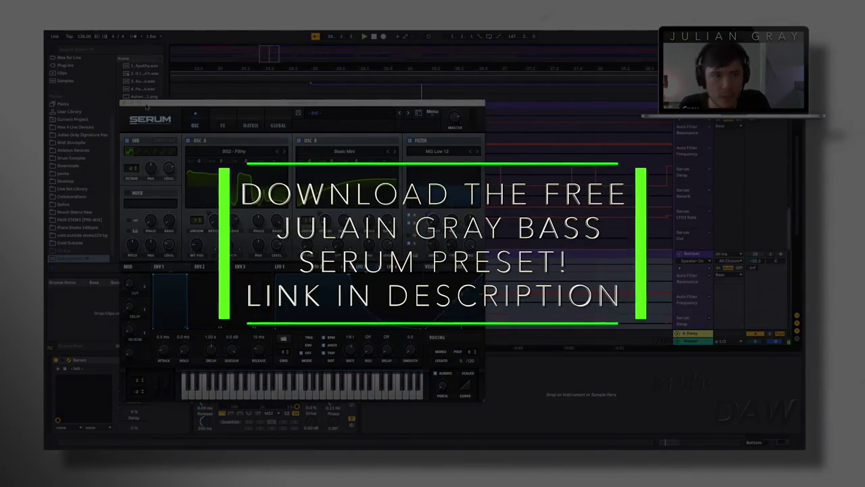
{"action": "left_click_drag", "start_coordinate": [213, 103], "coordinate": [271, 106]}
{"action": "left_click", "coordinate": [182, 106]}
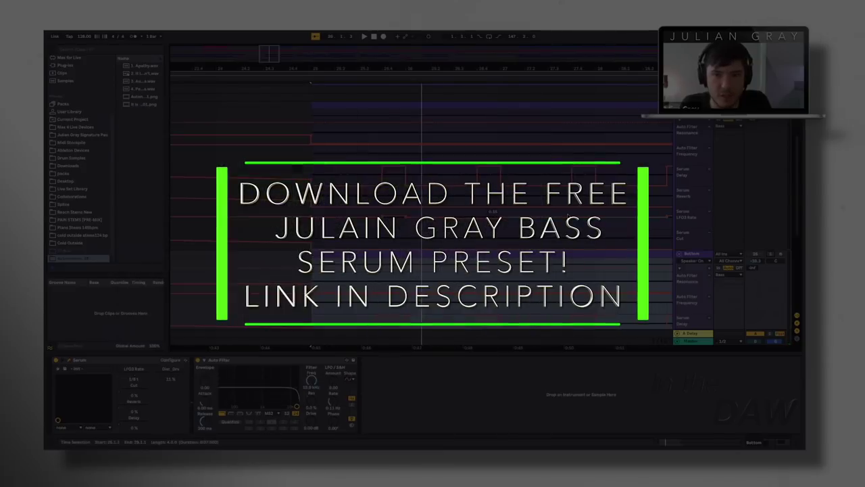
Solo the Bass group and audition it from 27.1.1 on the frozen Bottom track.
{"action": "scroll", "coordinate": [464, 200], "scroll_direction": "up", "scroll_amount": 5}
{"action": "left_click", "coordinate": [467, 200]}
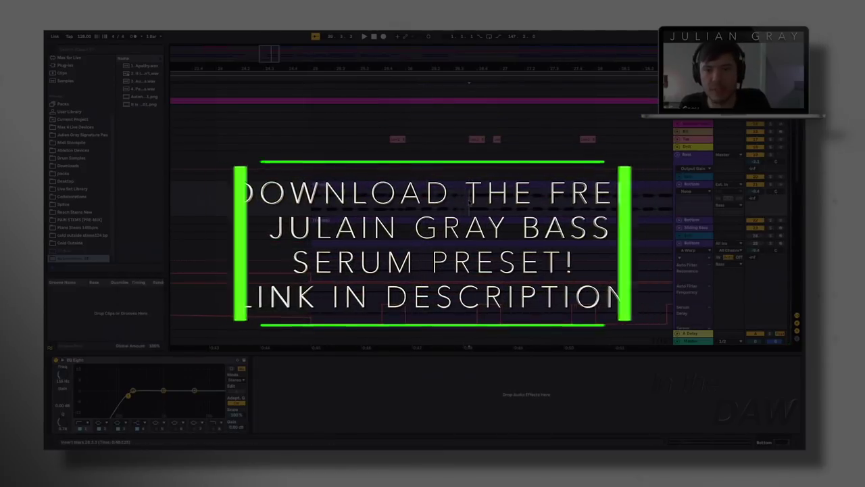
{"action": "scroll", "coordinate": [468, 200], "scroll_direction": "right", "scroll_amount": 1}
{"action": "left_click", "coordinate": [469, 198]}
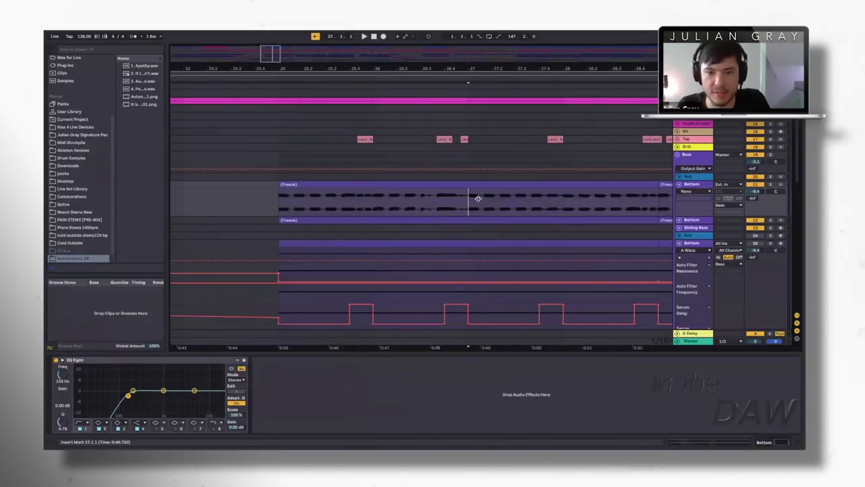
{"action": "key", "text": "space"}
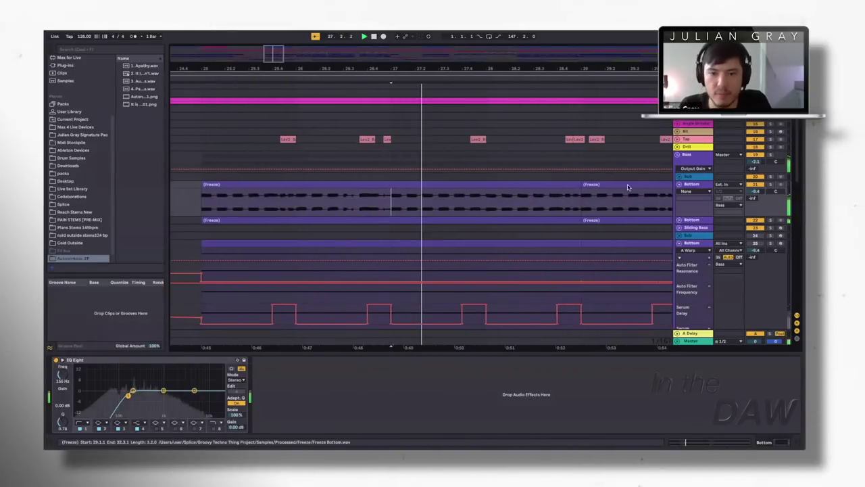